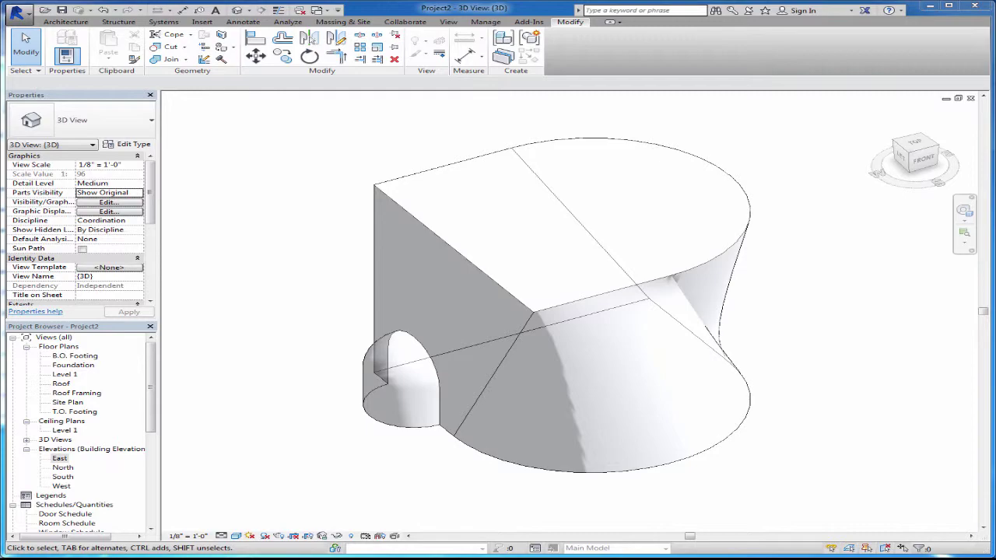
Open the East building elevation view
left_click(60, 458)
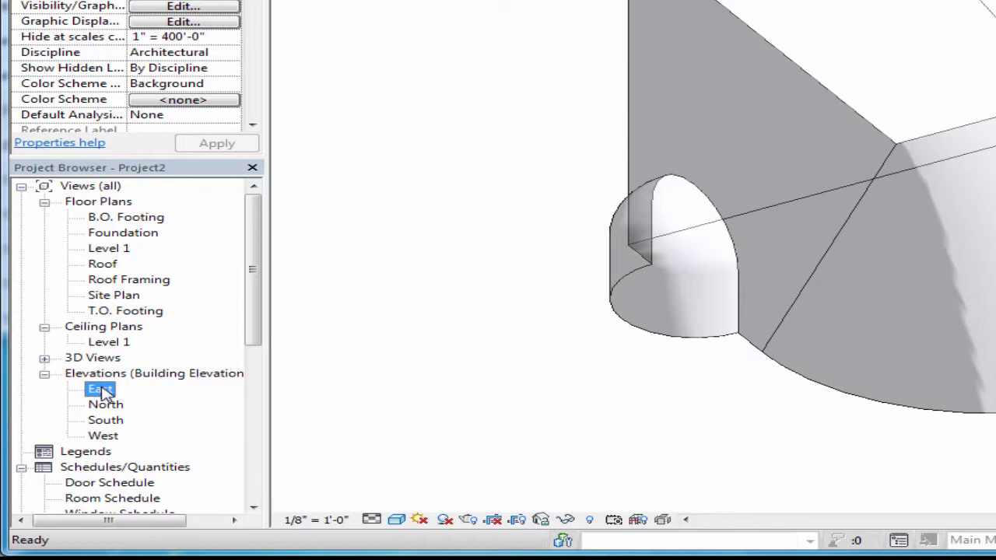
double_click(102, 391)
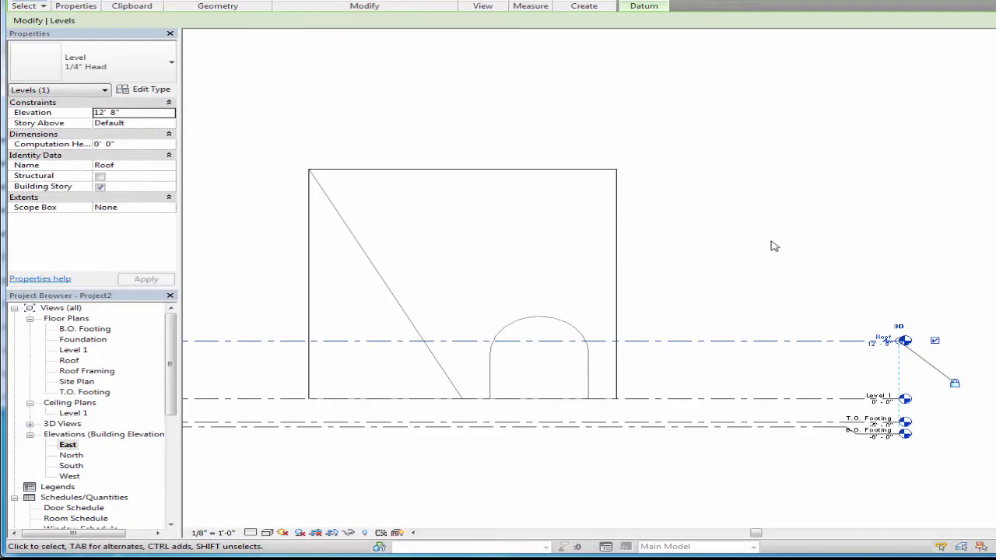
left_click(774, 246)
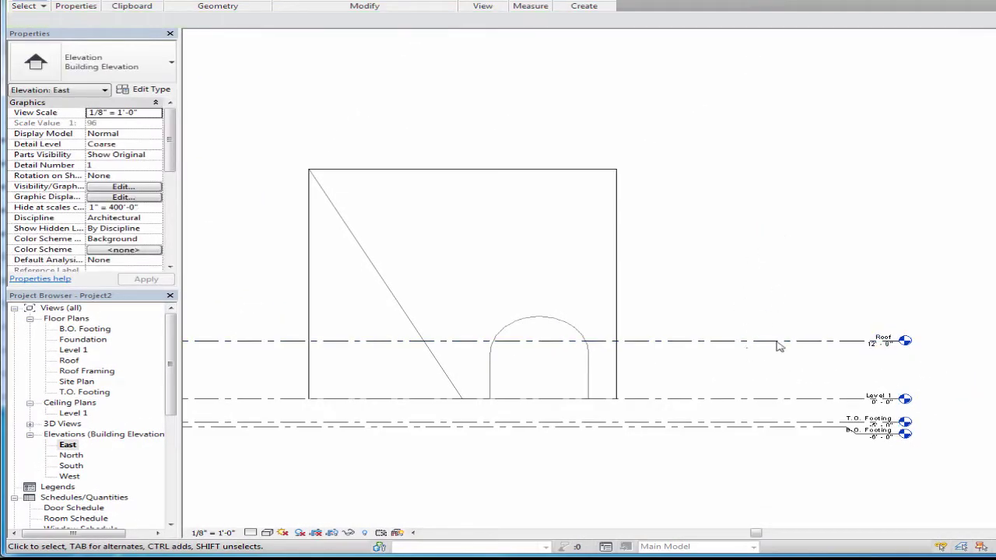
Copy the Roof level 11' straight up in the East elevation, with constrained multiple copying enabled
left_click(779, 343)
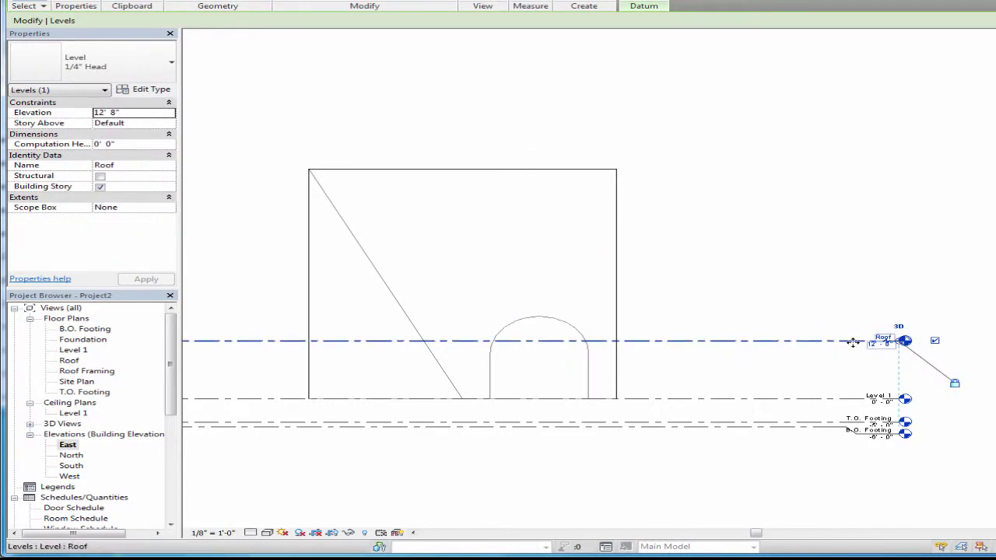
key("c")
key("o")
left_click(812, 354)
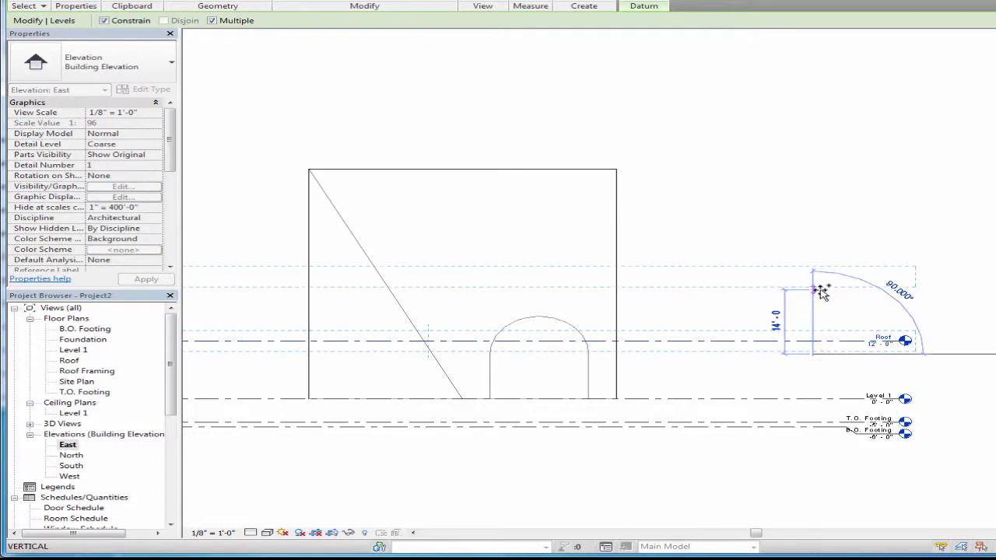
type("11'")
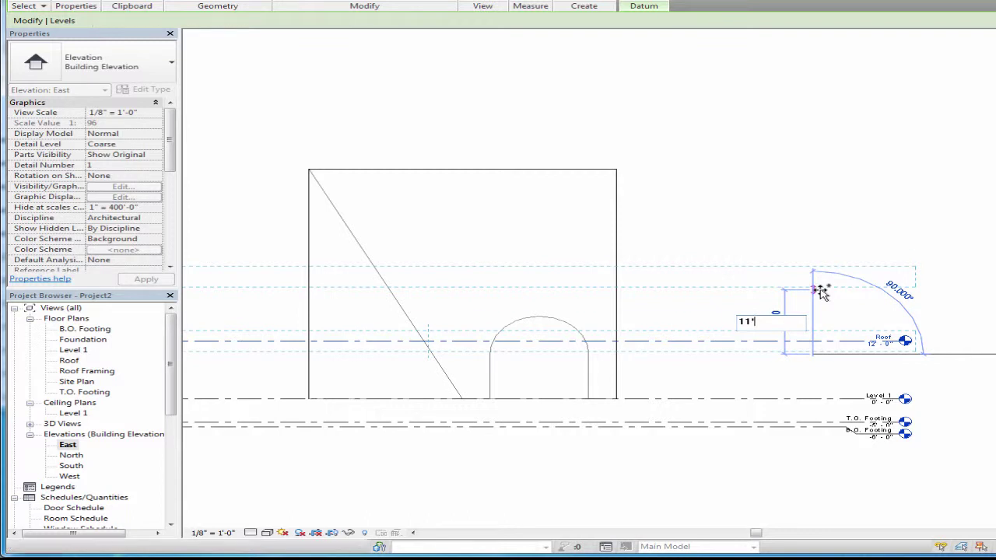
key("Return")
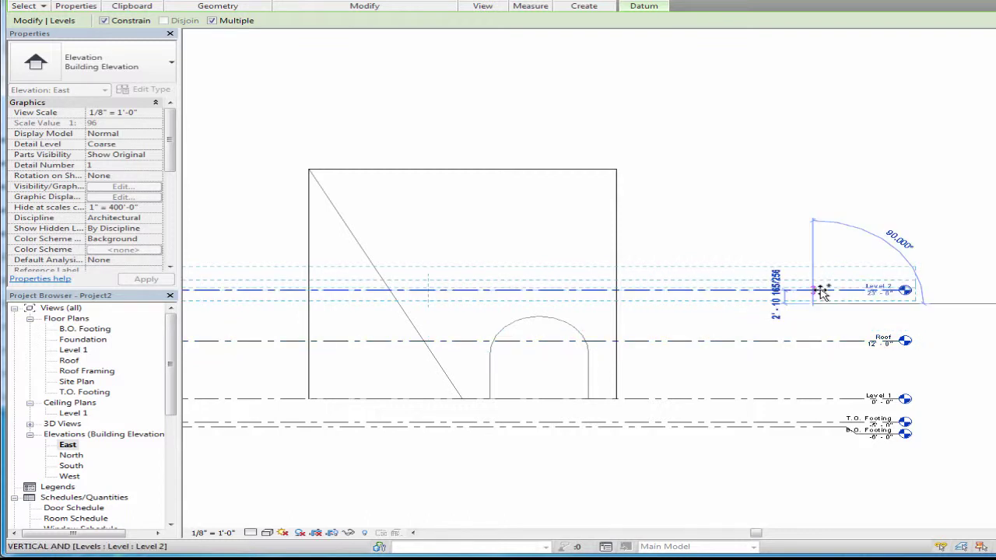
Add another level by copying 11' straight up from the level just above Roof
key("c")
key("o")
left_click(801, 247)
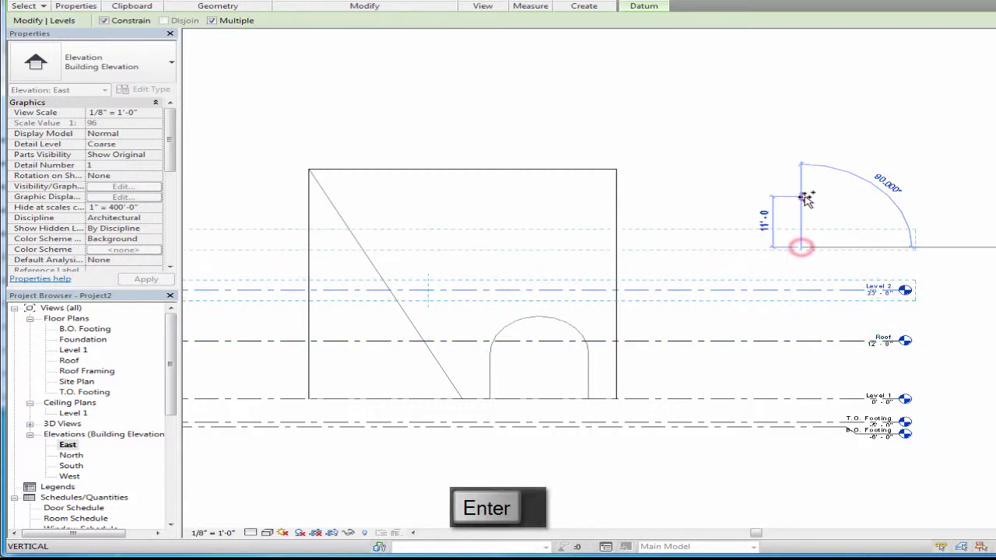
type("11")
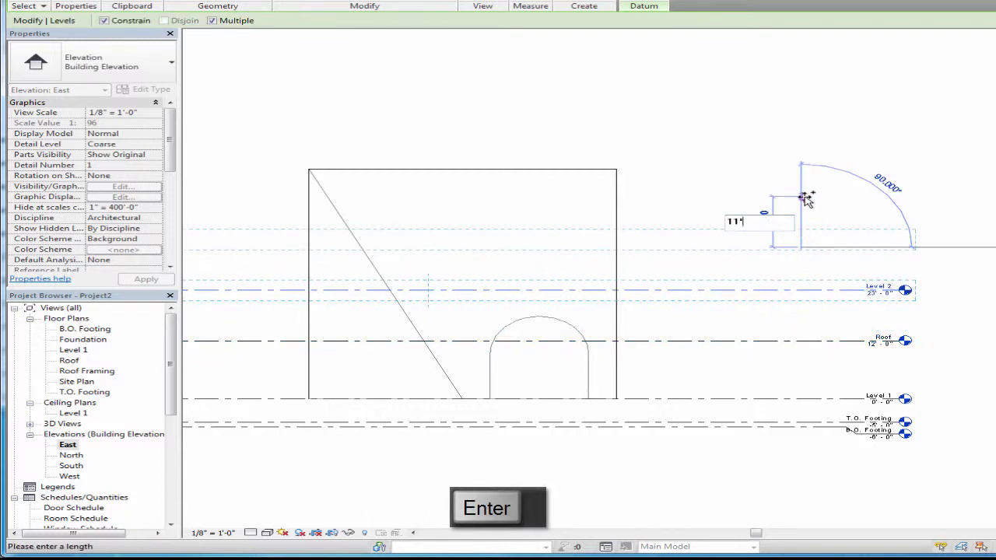
key("Return")
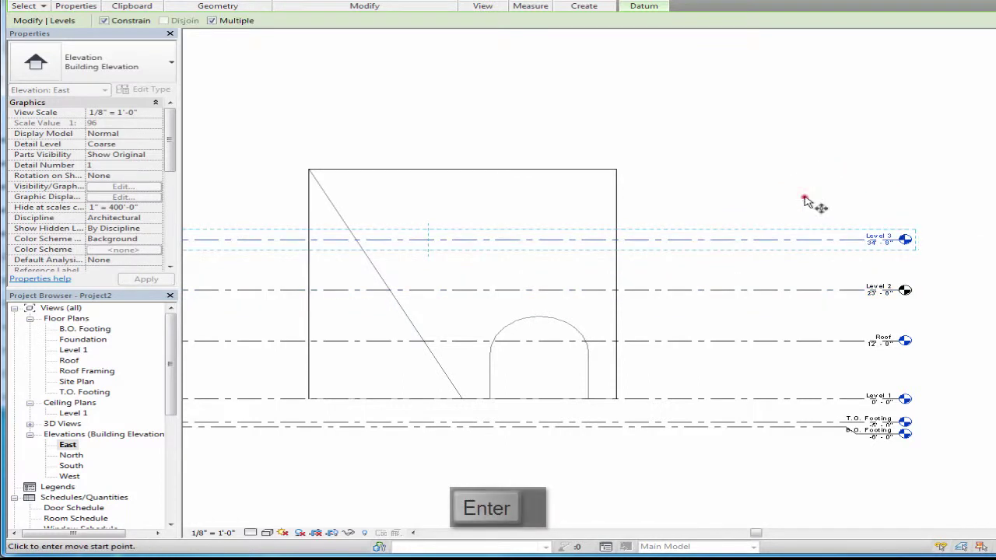
Place a further level copy 15'4" above the highest level, aligned with the top of the mass, and end copying
left_click(805, 199)
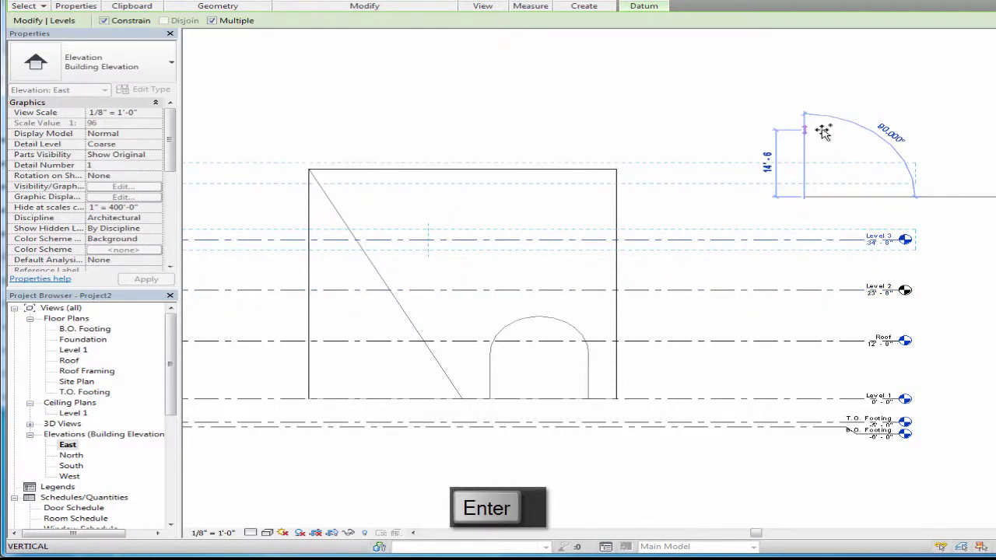
type("1")
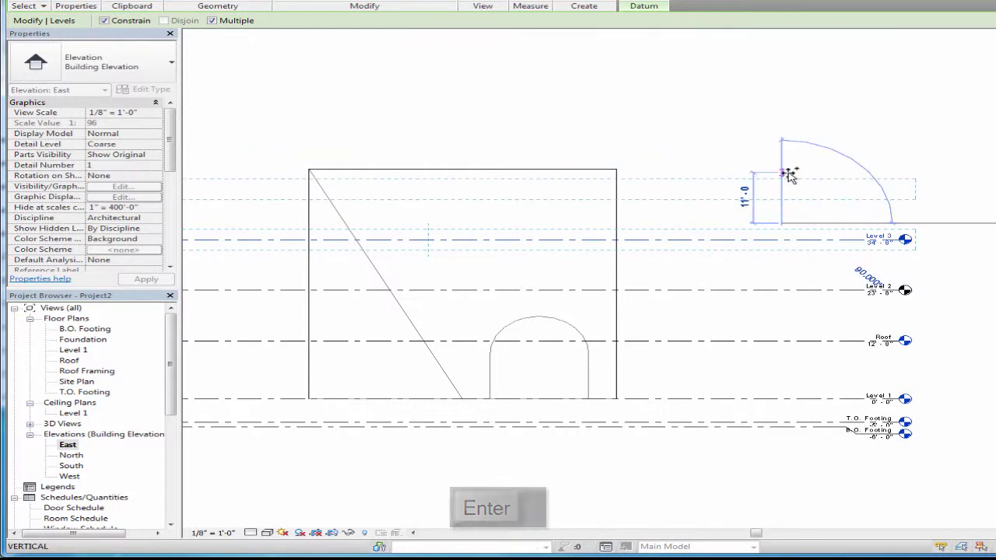
type("5'4")
key("Return")
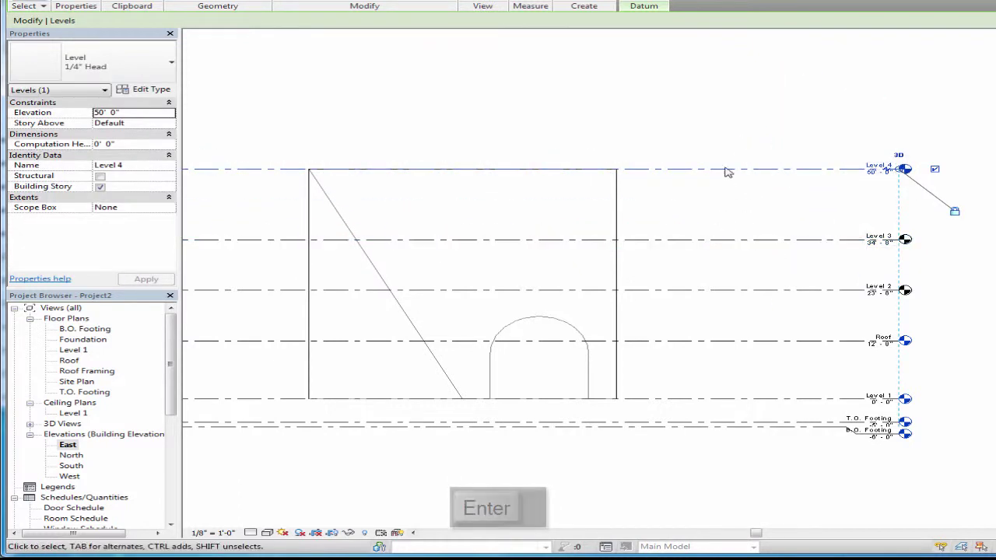
key("Escape")
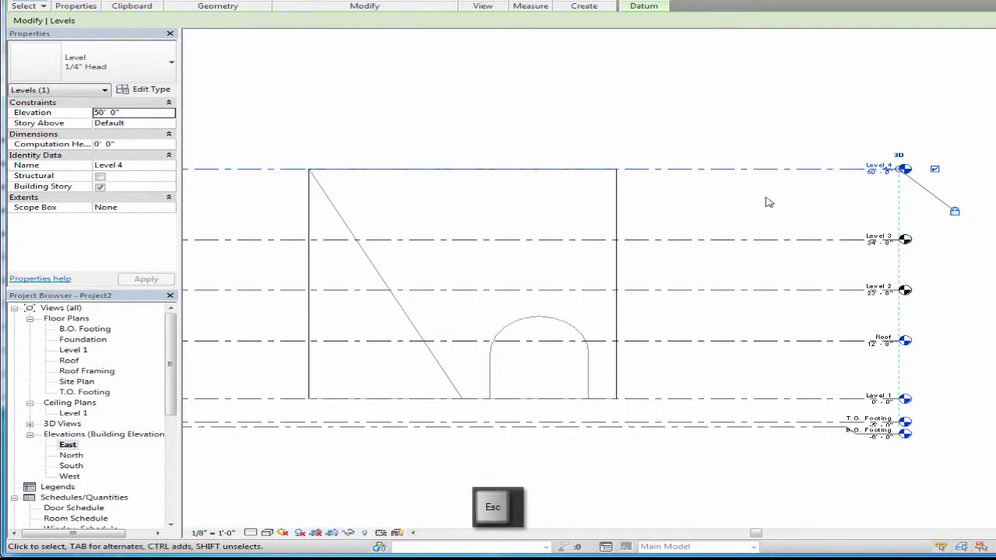
Rename the highest level to Top of Masonry
left_click(876, 343)
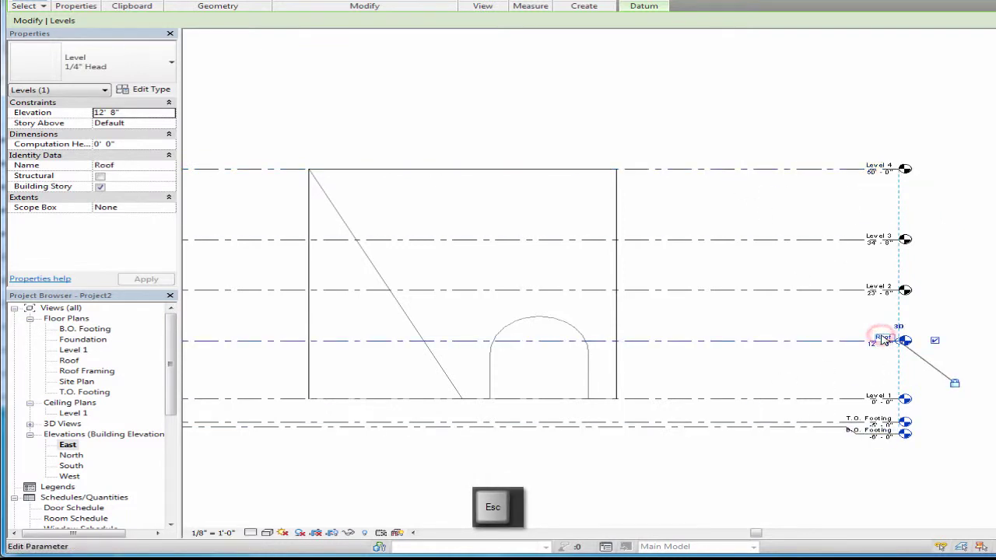
left_click(877, 165)
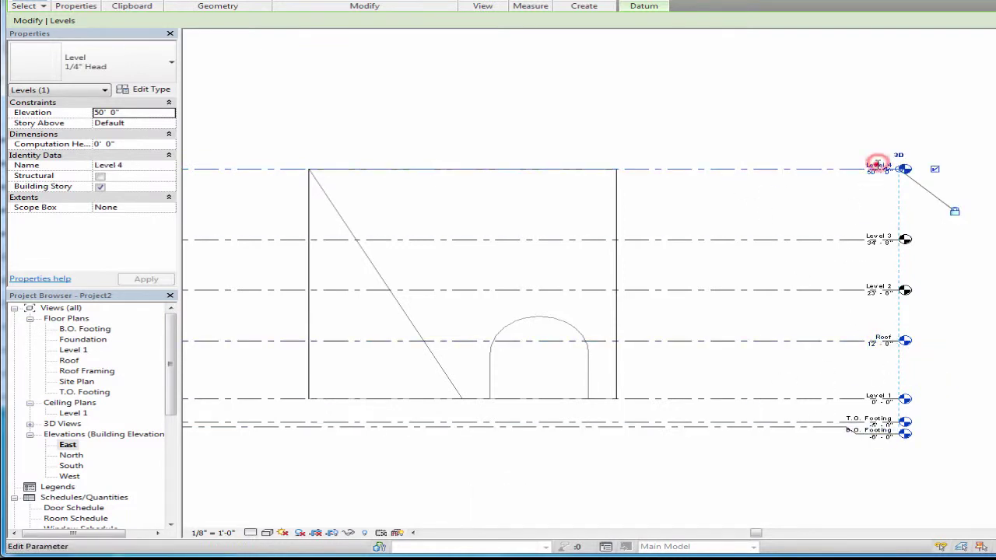
left_click(878, 164)
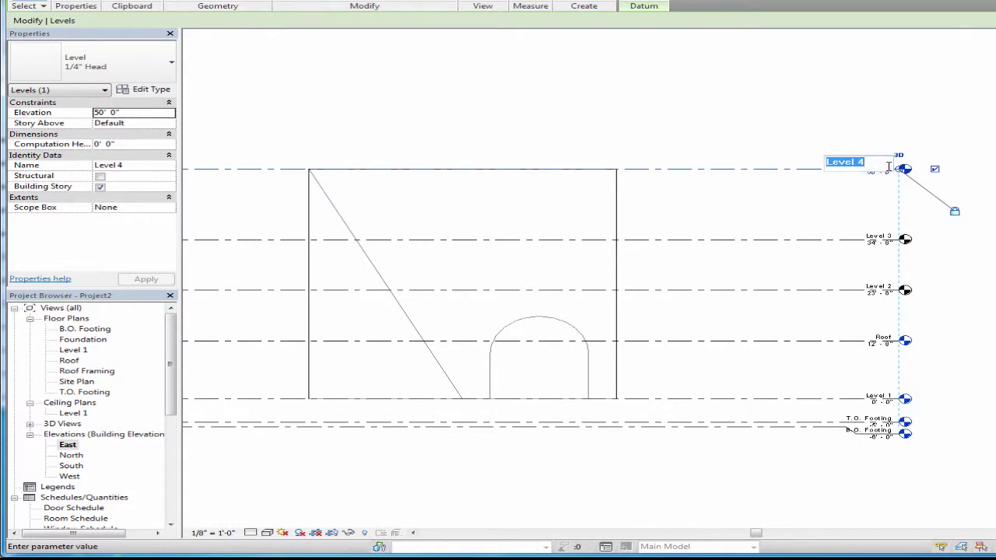
type("Top of")
type(" Masonry")
left_click(874, 193)
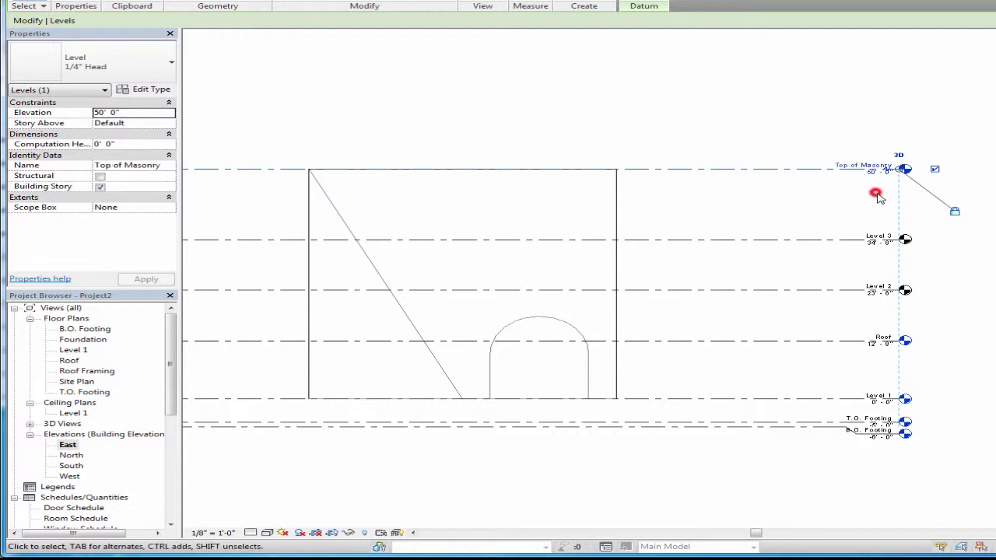
Rename the level directly below Top of Masonry to Level 4
left_click(873, 236)
left_click(872, 235)
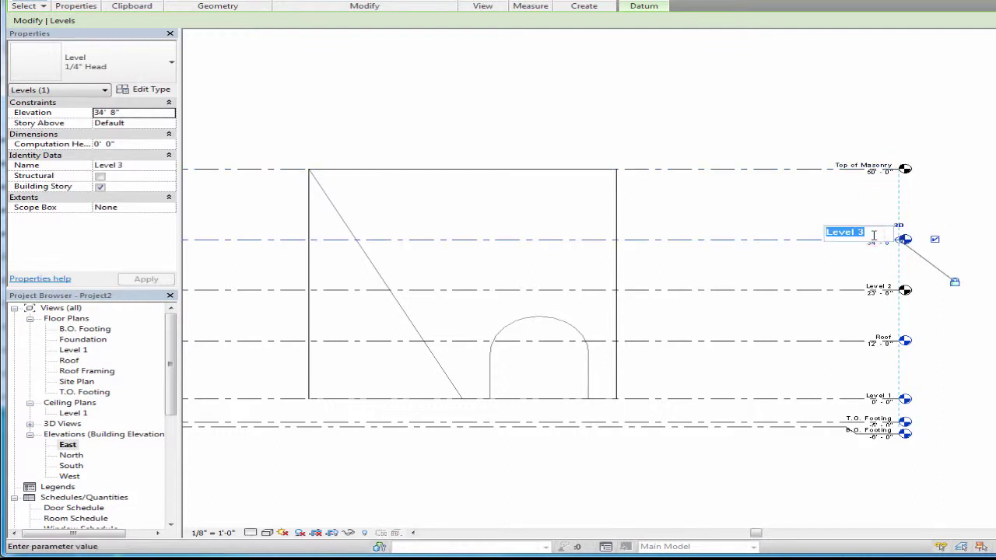
type("Level 4")
left_click(784, 258)
Rename the level directly below Level 4 to Level 3
left_click(871, 286)
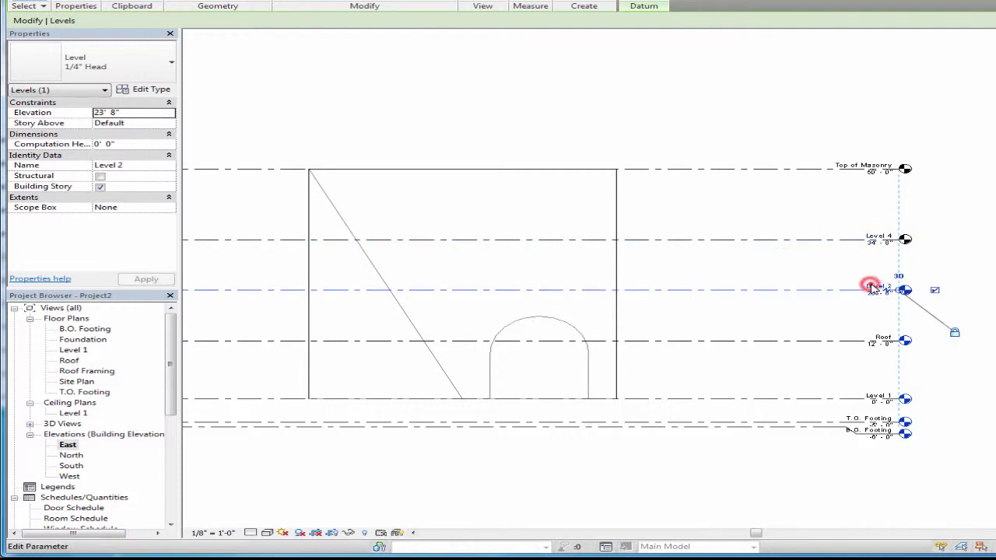
left_click(872, 285)
type("L:e")
key("BackSpace")
key("BackSpace")
key("BackSpace")
type("L")
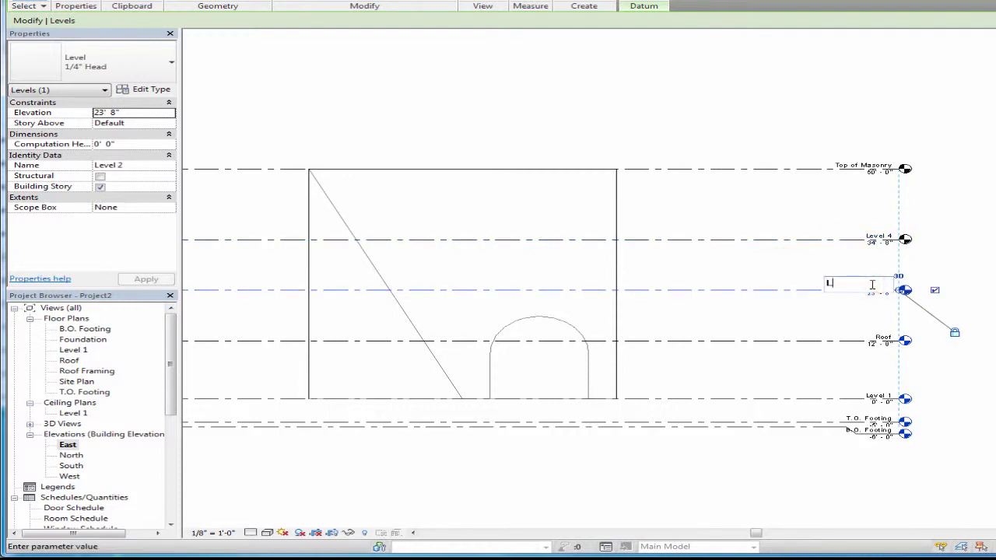
type("evel 3")
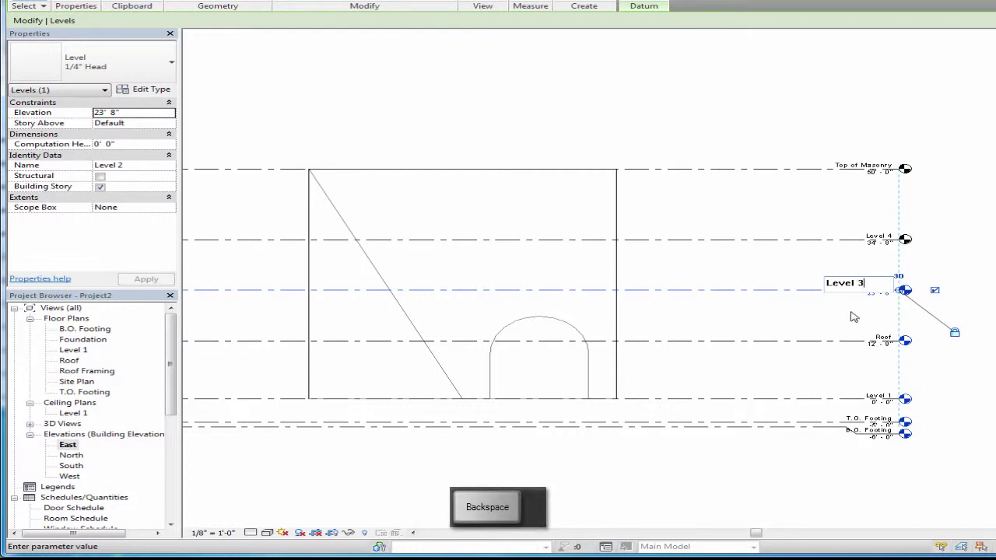
left_click(835, 319)
Rename the Roof level to Level 2 and have its corresponding views renamed as well
left_click(881, 340)
left_click(881, 340)
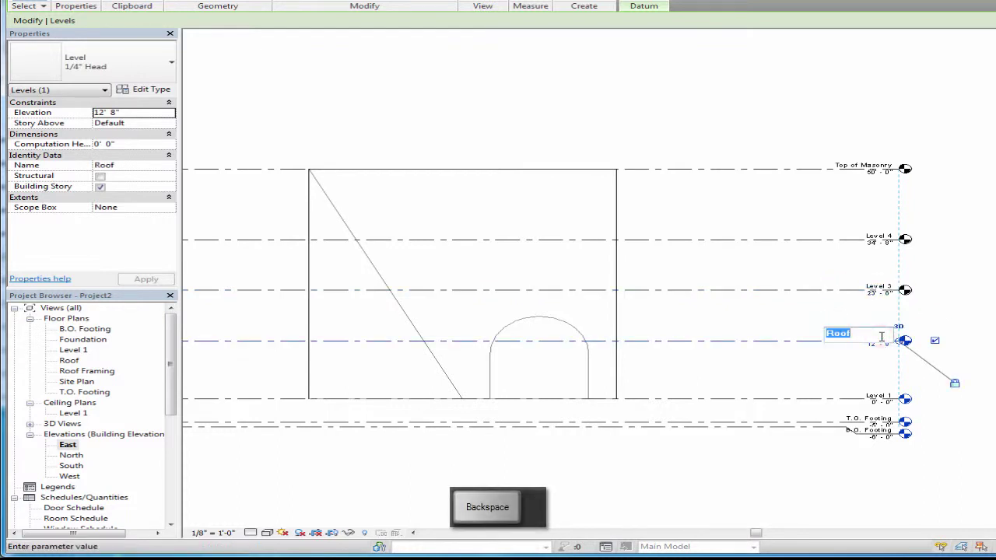
type("Level 2")
left_click(863, 288)
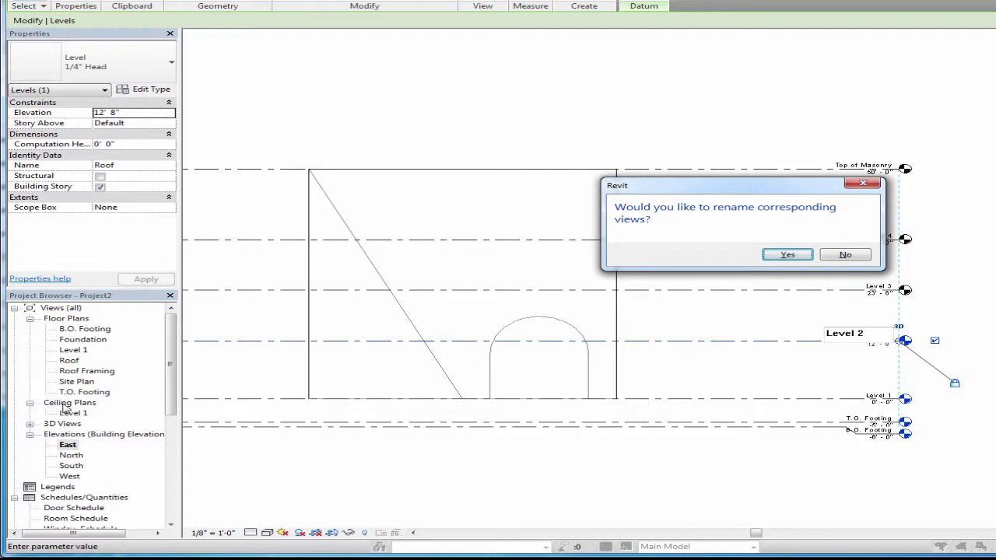
left_click(786, 255)
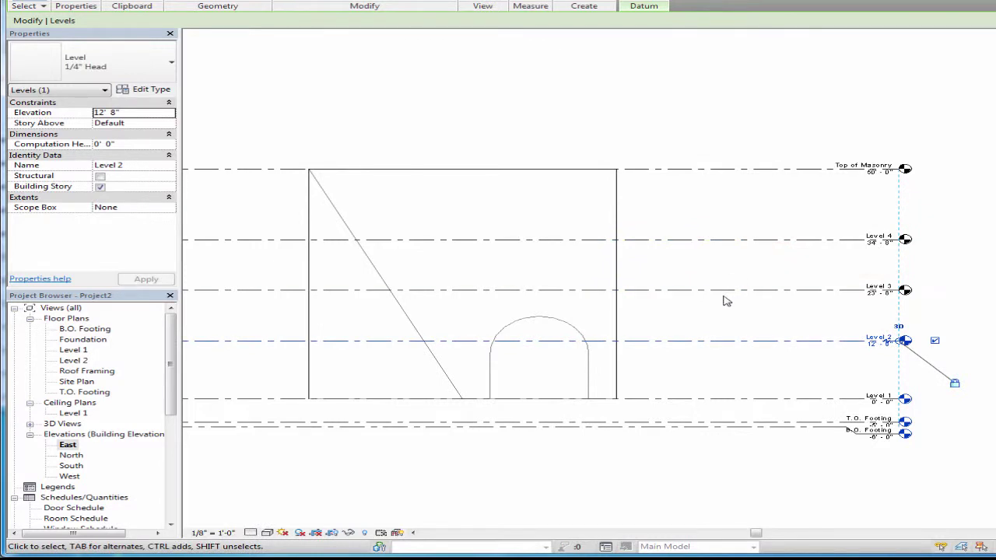
left_click(818, 313)
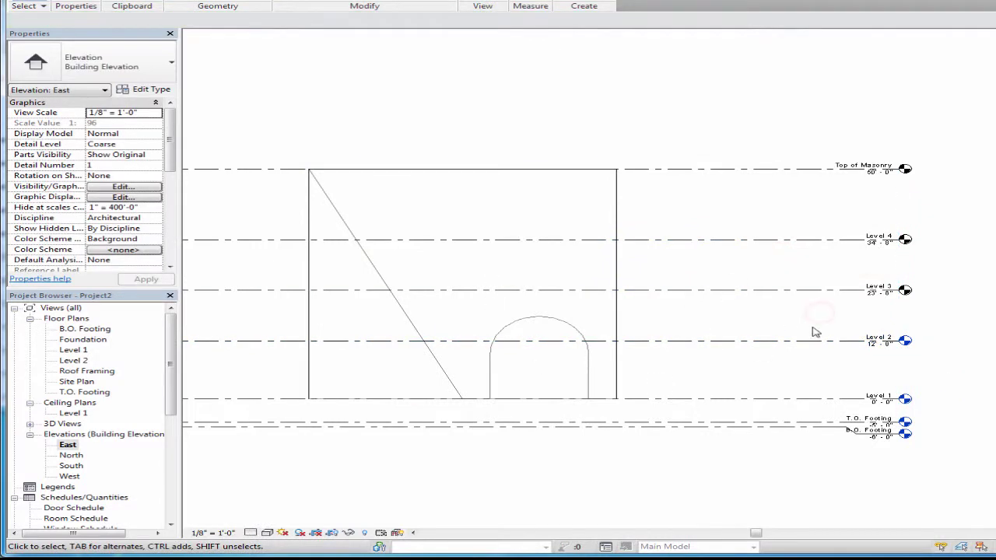
Delete the T.O. Footing and B.O. Footing levels together with their views
left_click(813, 287)
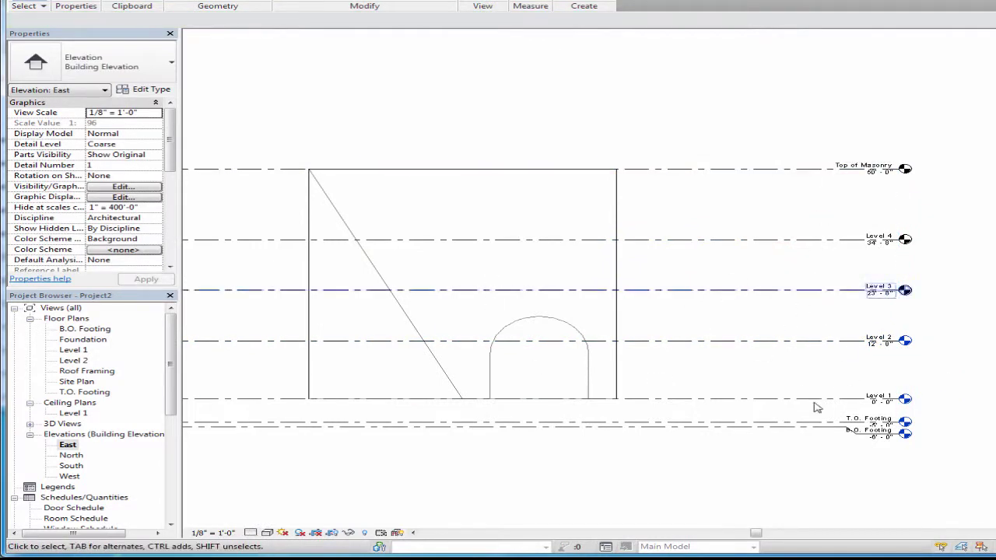
left_click_drag(795, 466, 762, 420)
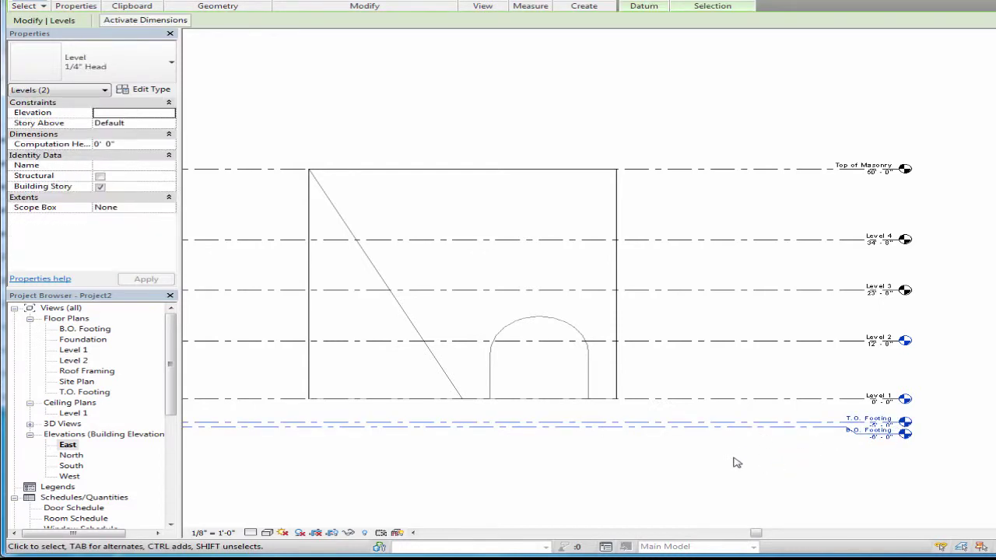
key("Delete")
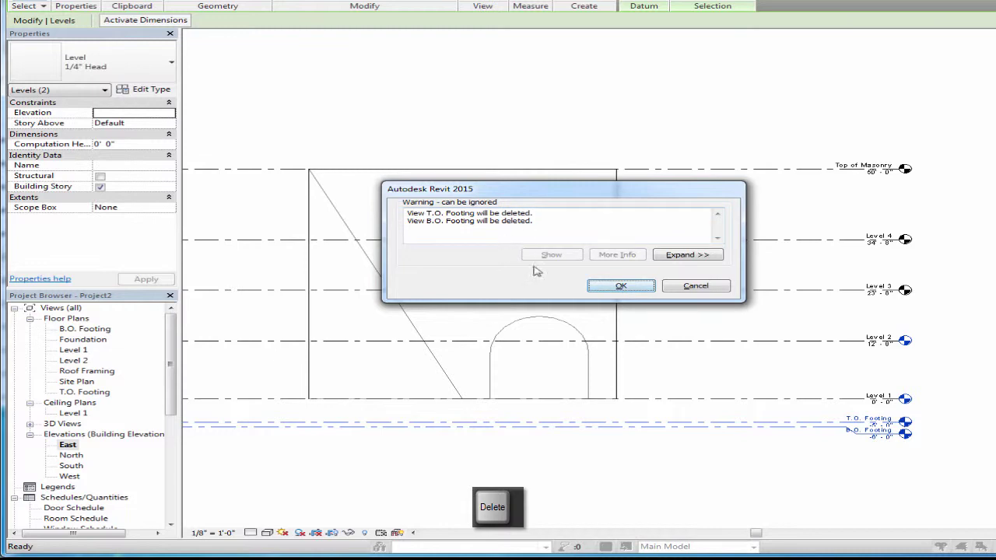
left_click(621, 286)
Create mass floors on the building mass in the 3D view at Level 1, Level 2, Level 3 and Level 4
middle_click_drag(458, 412, 512, 440)
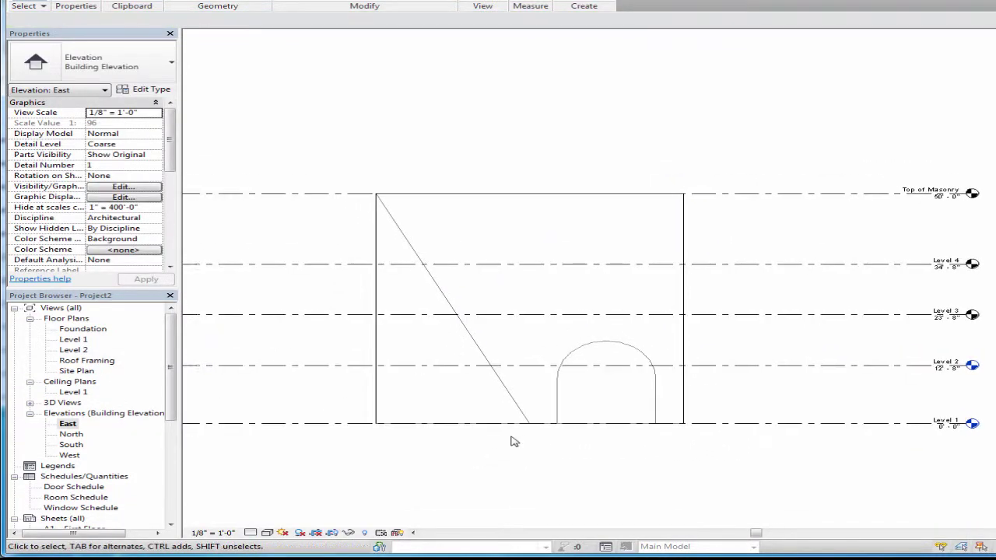
scroll(512, 440, "down", 2)
middle_click_drag(655, 436, 729, 396)
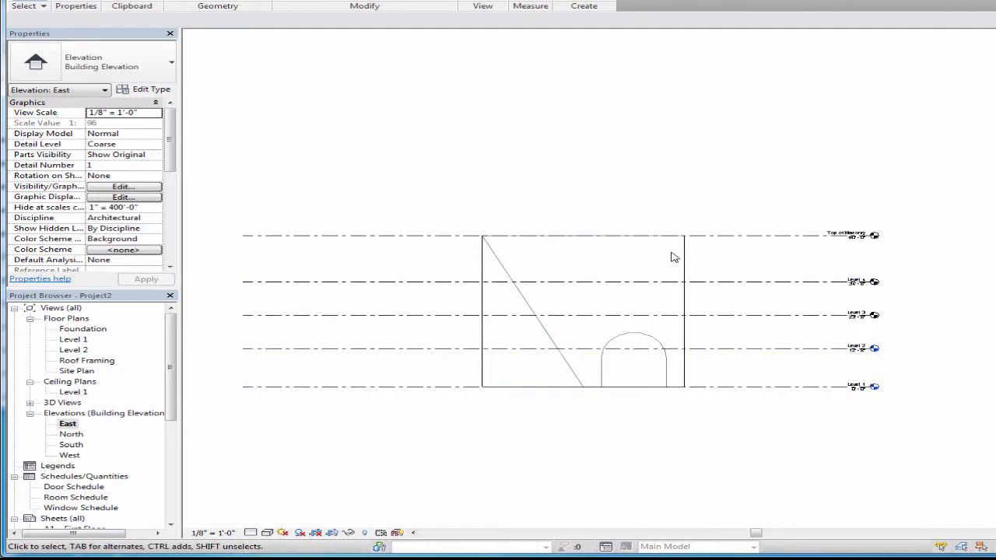
key("ctrl+Tab")
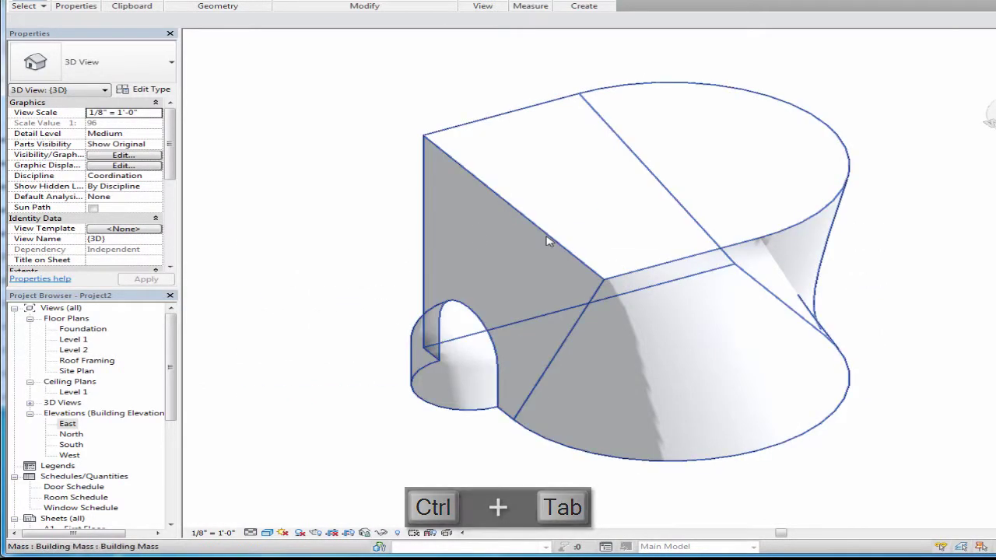
left_click(544, 237)
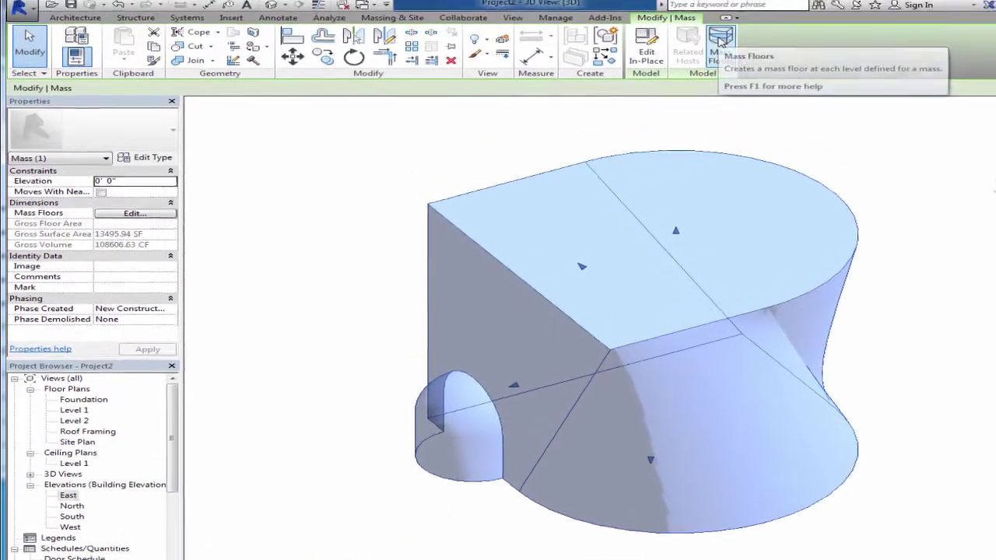
left_click(728, 48)
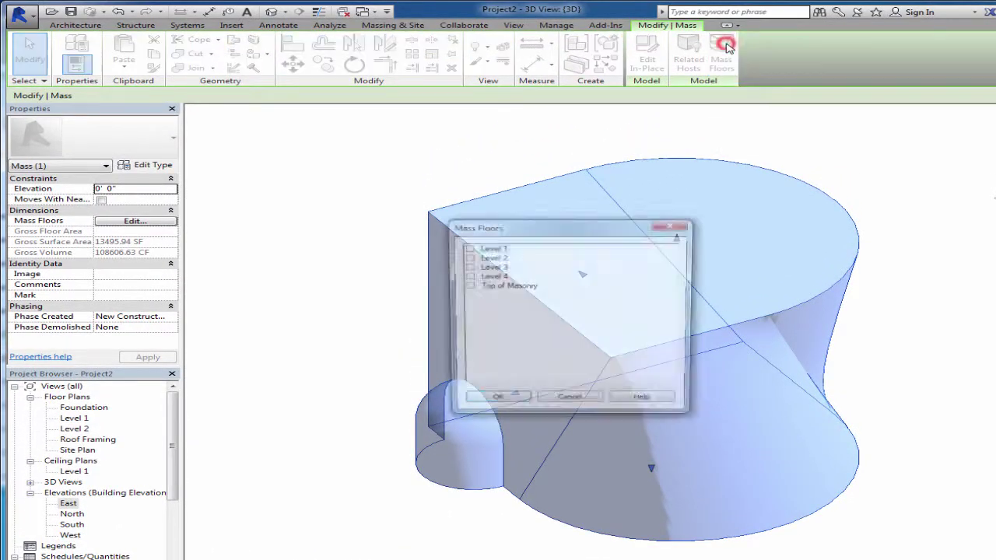
left_click(466, 248)
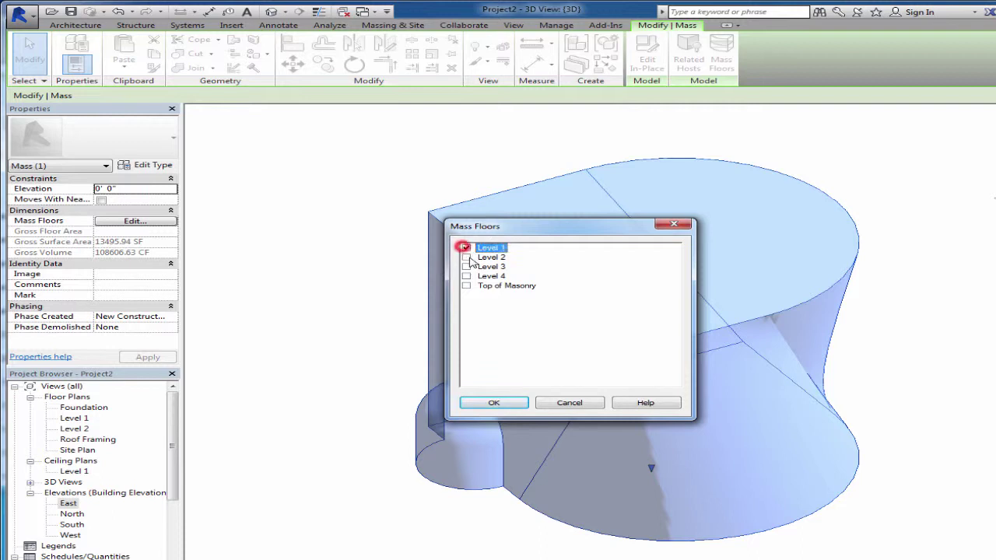
left_click(466, 257)
left_click(465, 266)
left_click(466, 276)
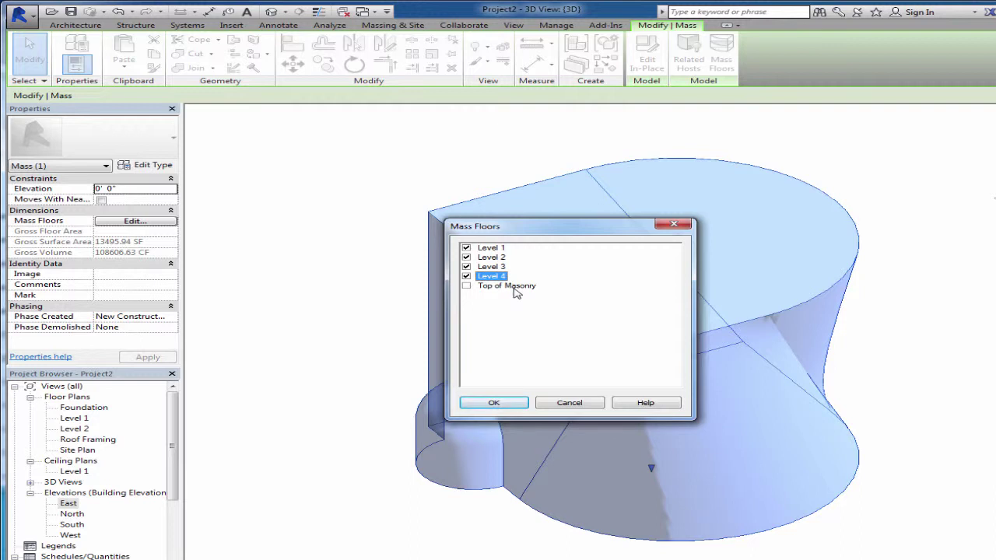
left_click(493, 404)
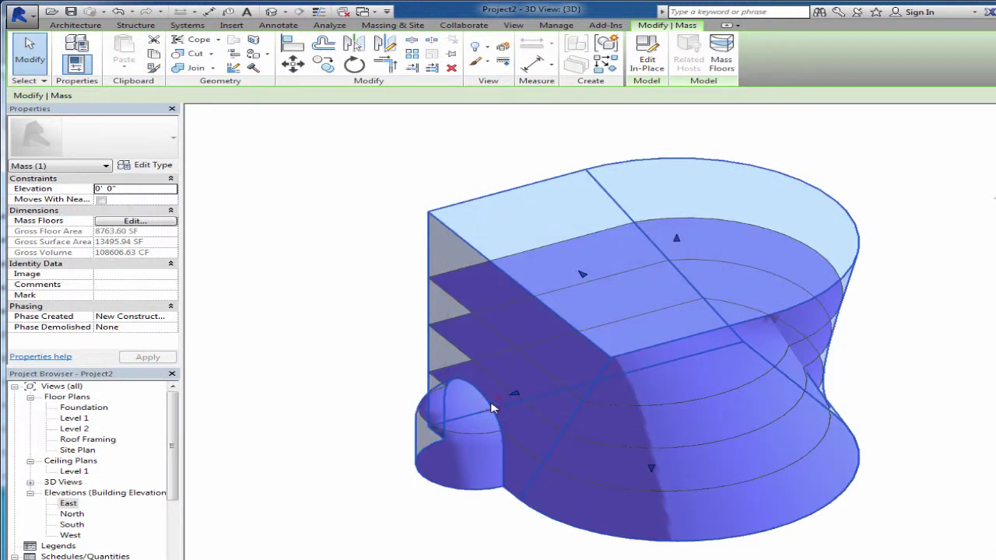
left_click(381, 281)
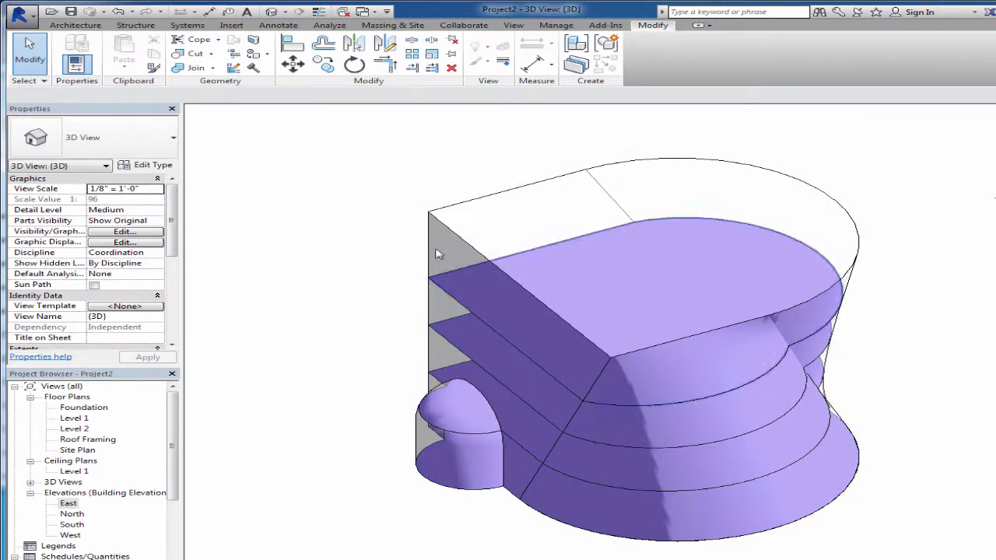
Inspect the individual mass floors by selecting them one at a time along the mass's flat side
left_click(433, 220)
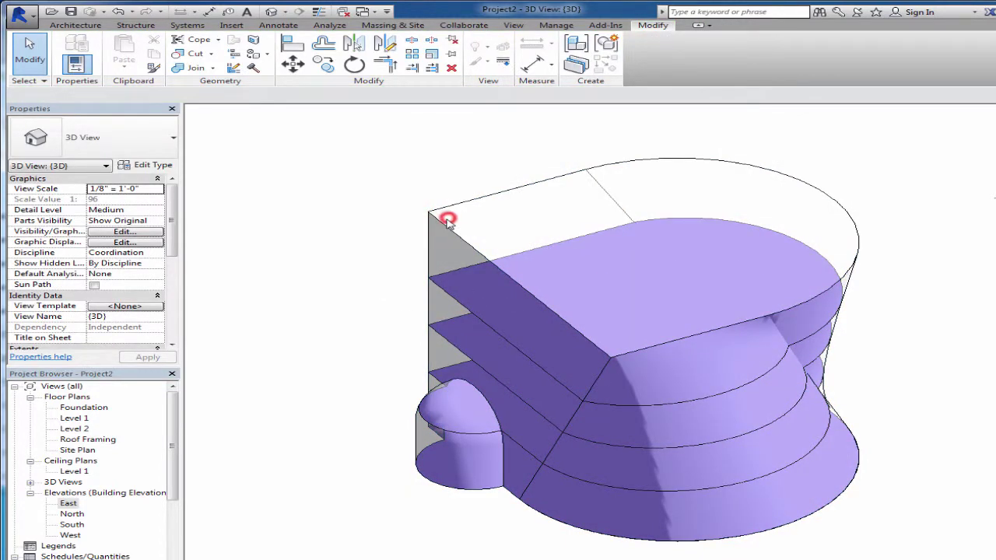
left_click(439, 224)
key("Escape")
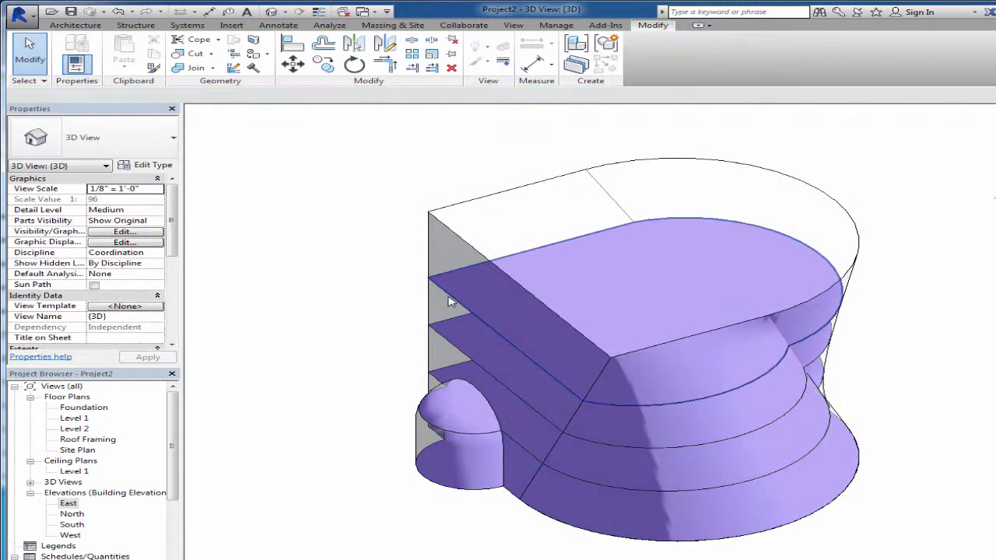
left_click(449, 298)
key("Escape")
left_click(441, 334)
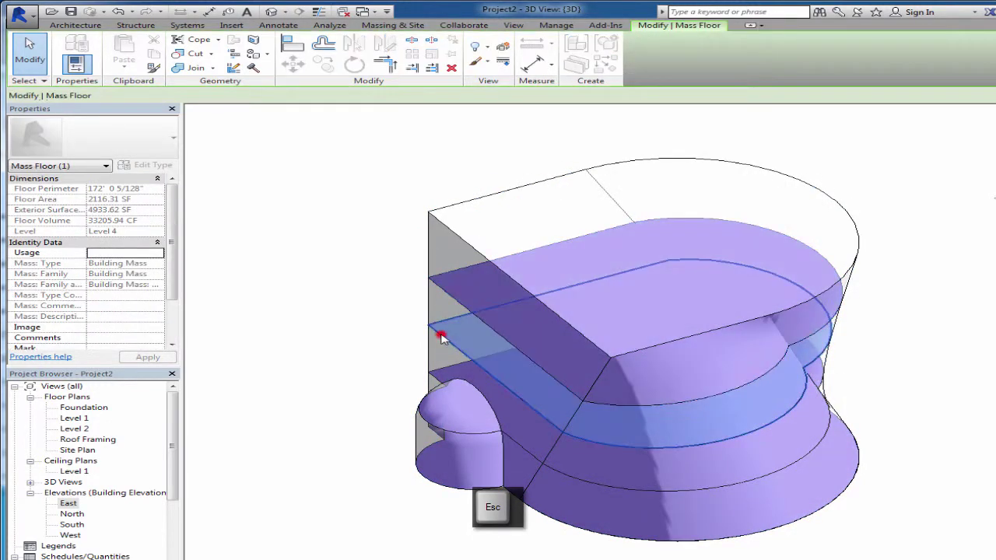
key("Escape")
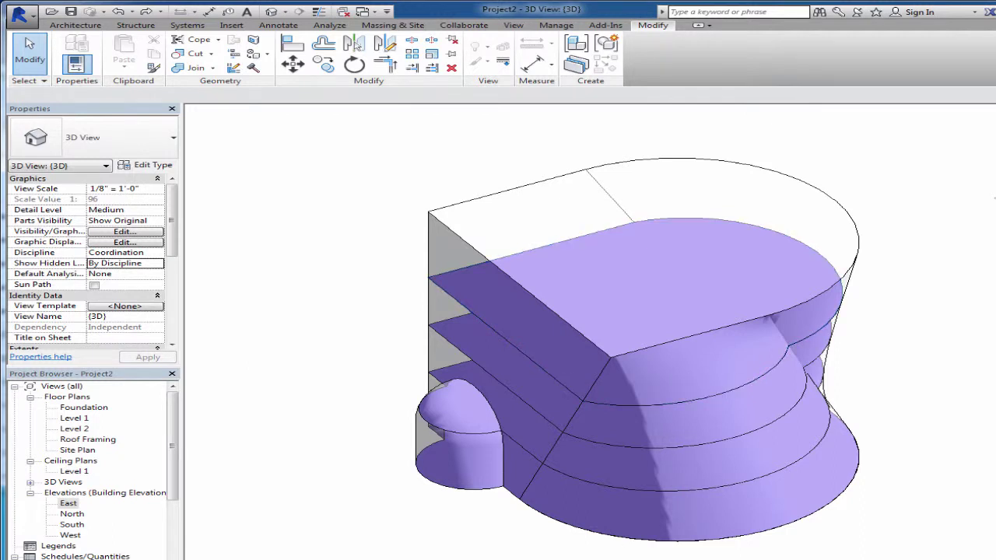
Select the building mass with its floors, filter the selection to the Mass Floor category only, and temporarily hide those elements
left_click_drag(614, 558, 345, 203)
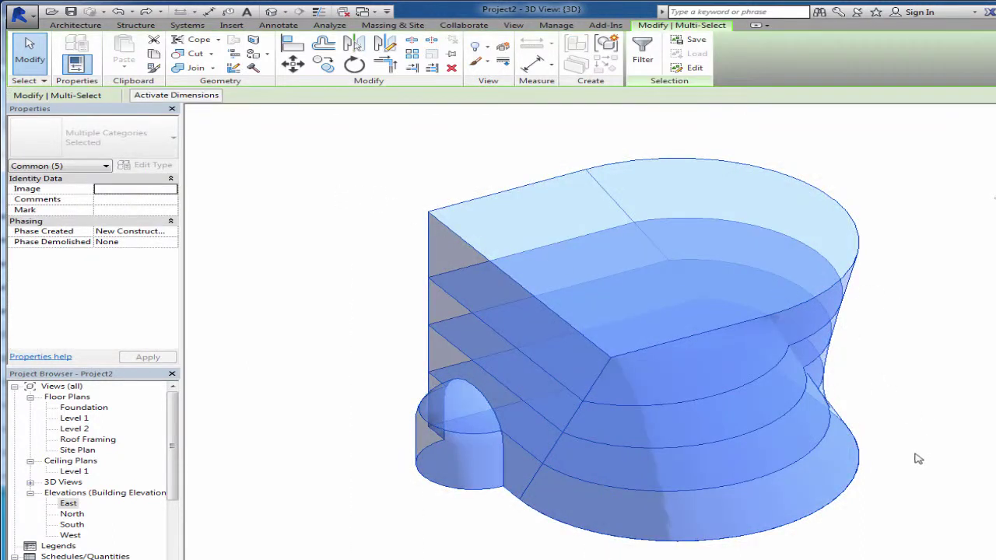
left_click(902, 558)
left_click_drag(921, 557, 347, 262)
left_click(866, 552)
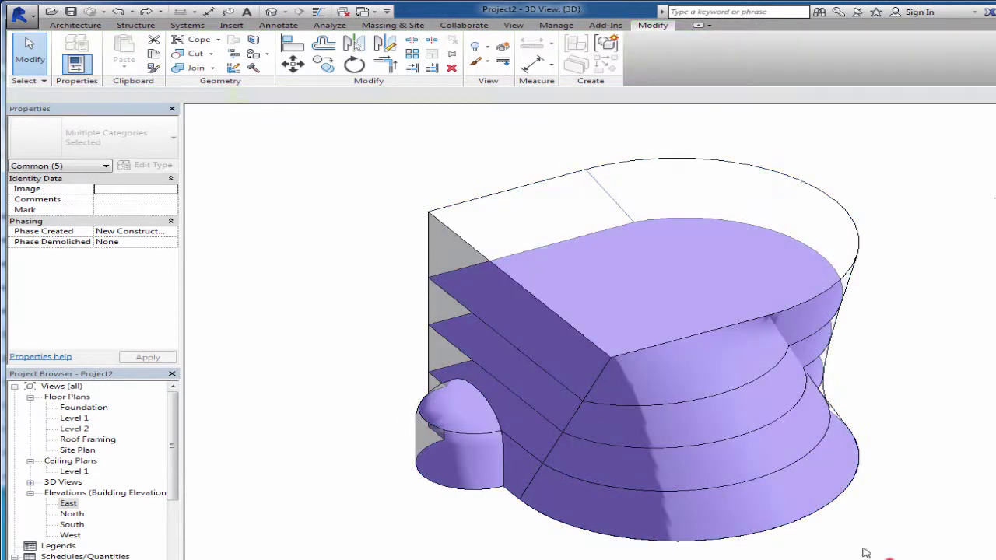
left_click_drag(889, 557, 404, 278)
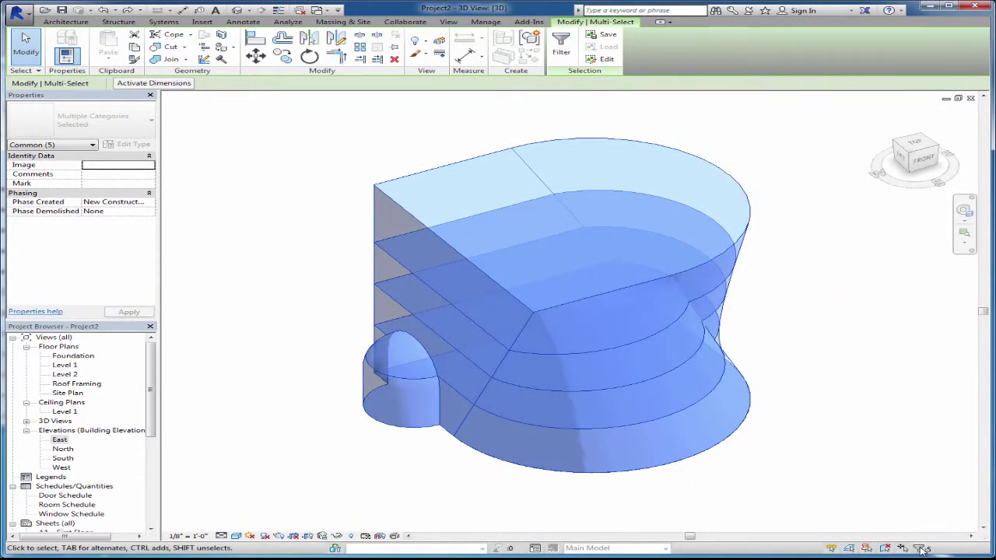
left_click(560, 44)
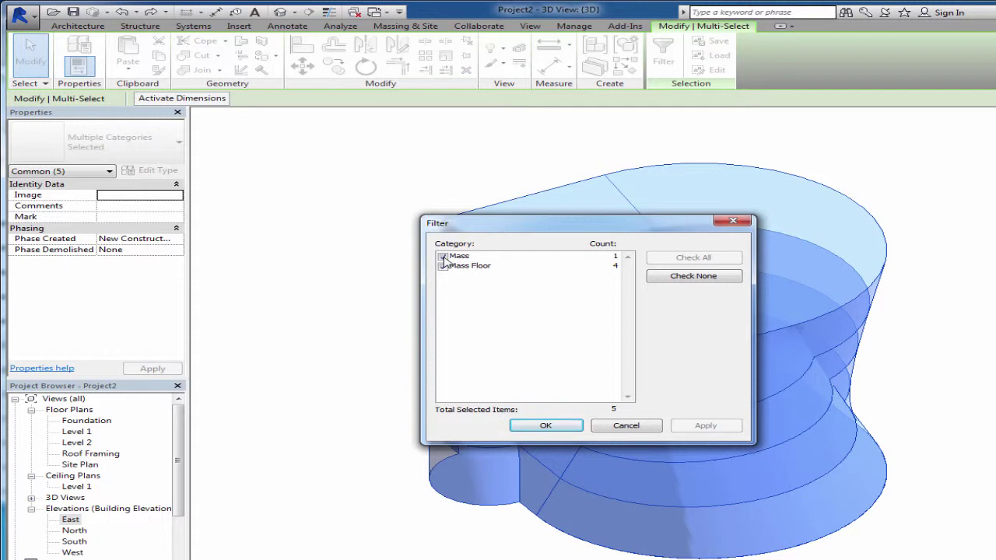
left_click(443, 257)
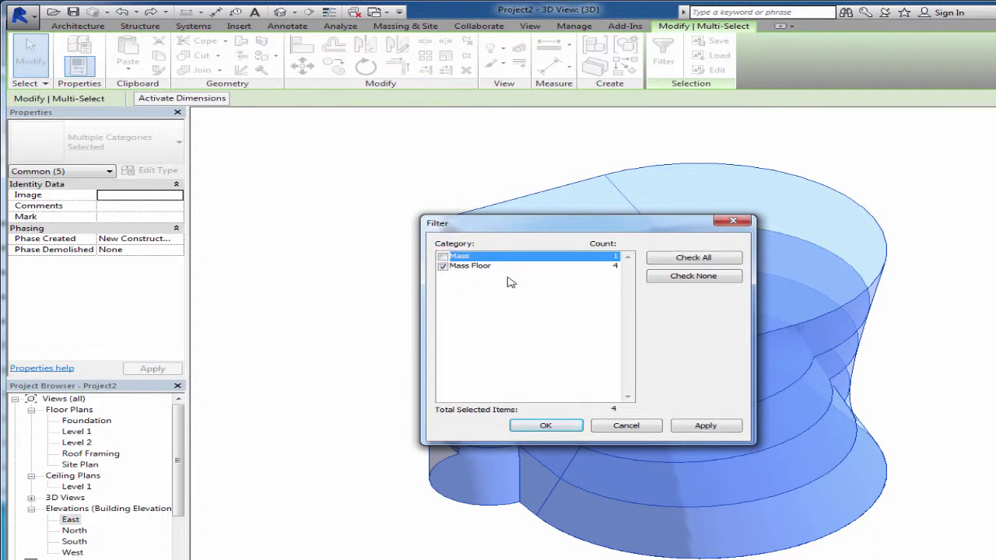
left_click(547, 425)
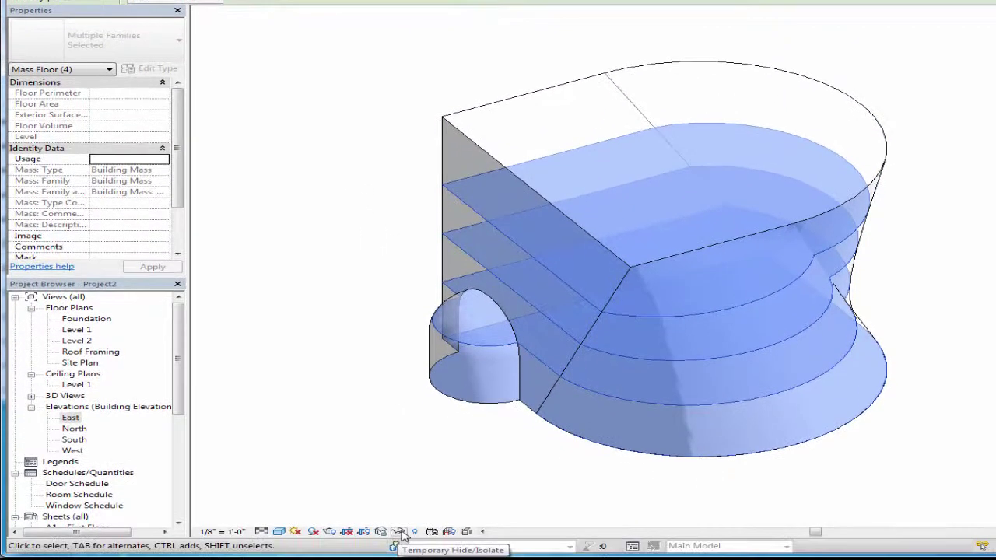
left_click(399, 532)
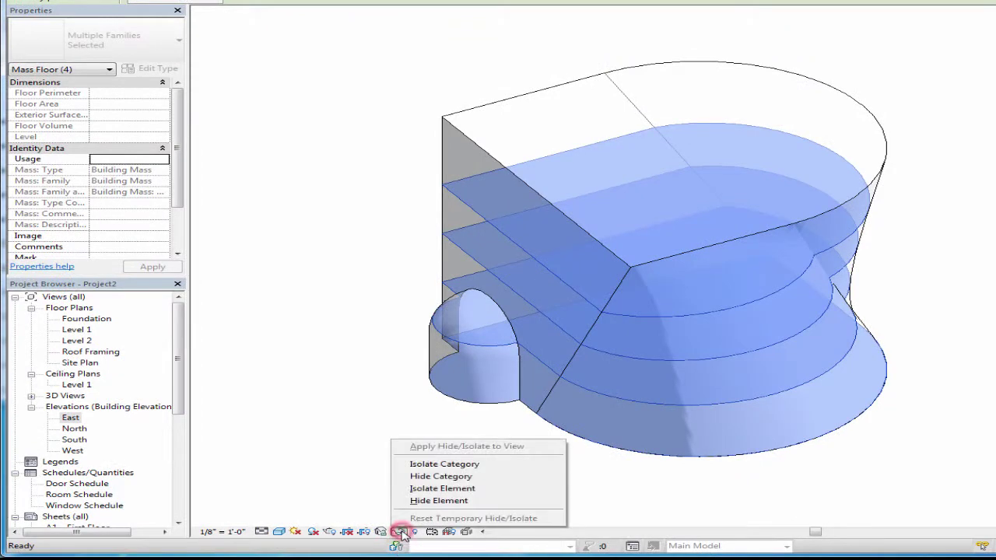
left_click(455, 501)
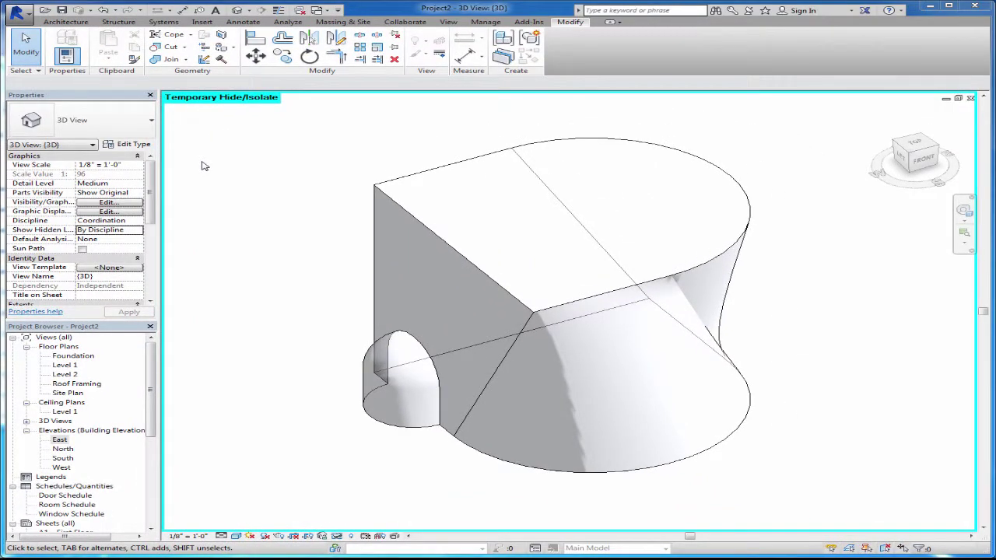
left_click(228, 172)
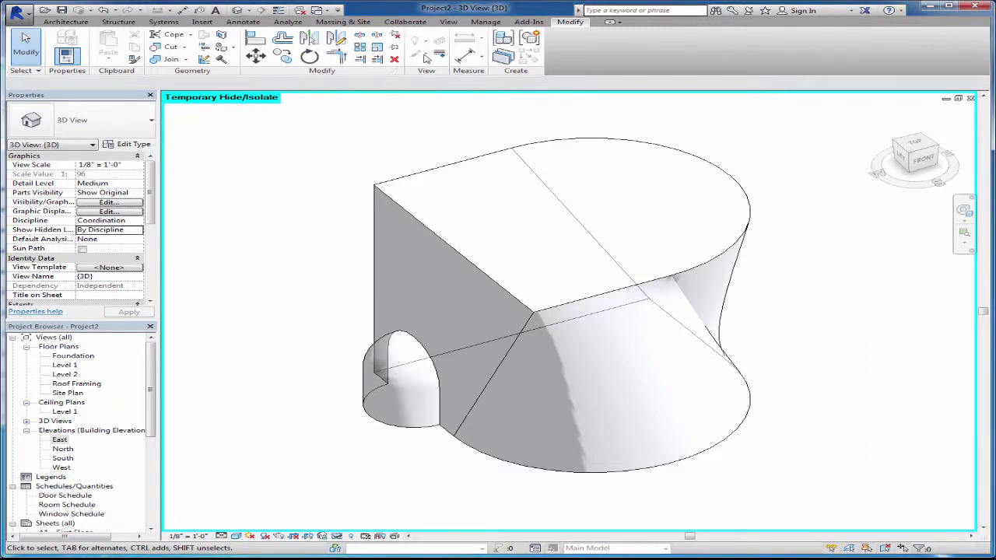
Create a roof by face on the mass's top face using the Basic Roof type Insulation on Metal Deck - EPDM
left_click(363, 23)
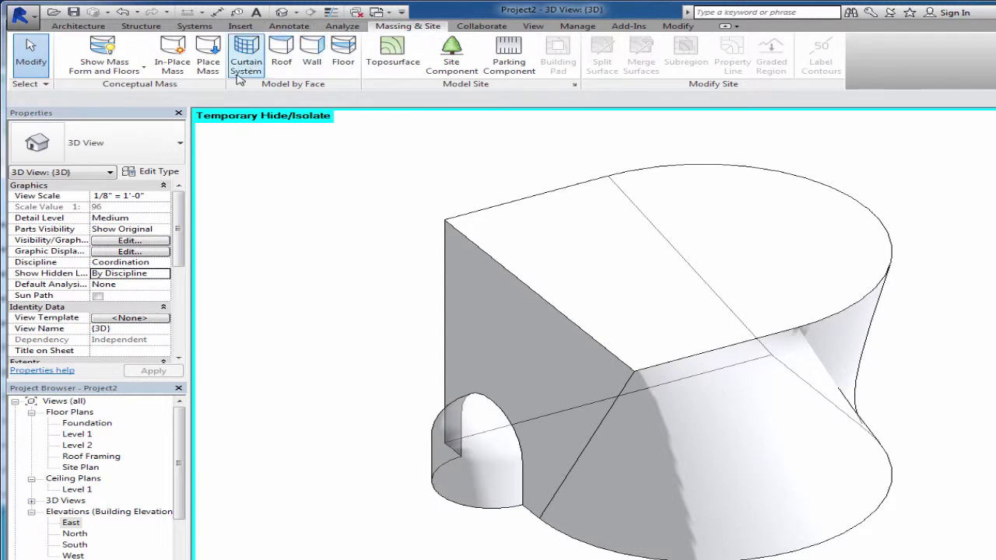
left_click(284, 48)
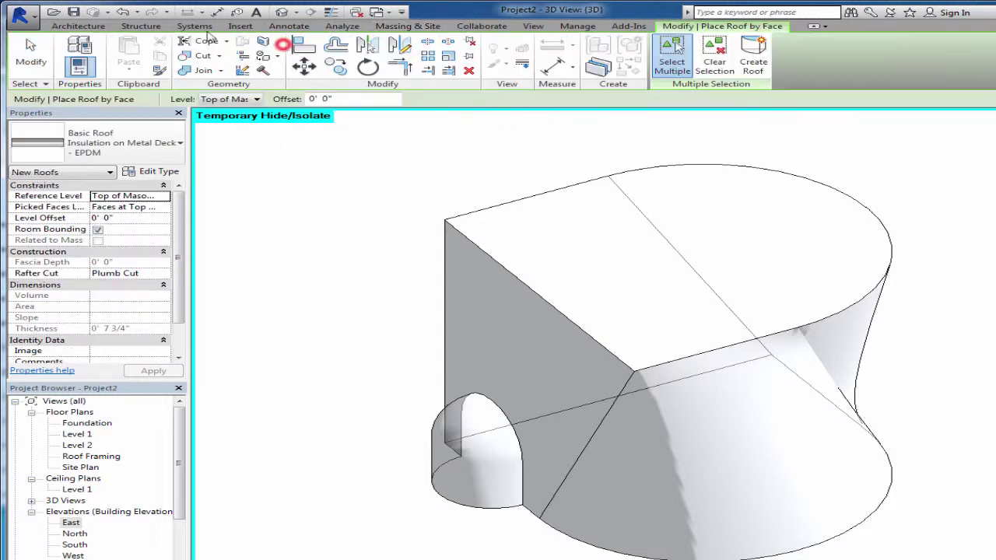
left_click(103, 151)
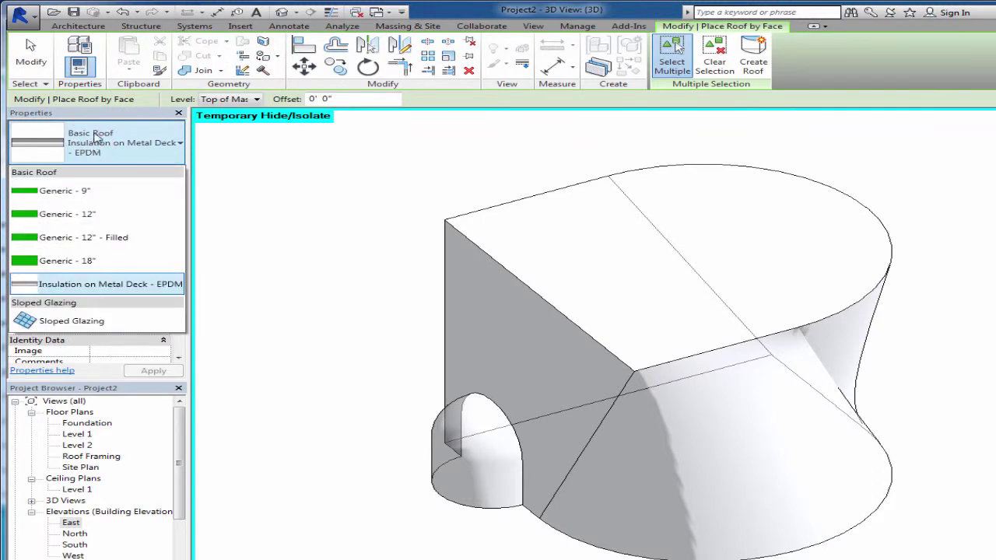
left_click(102, 285)
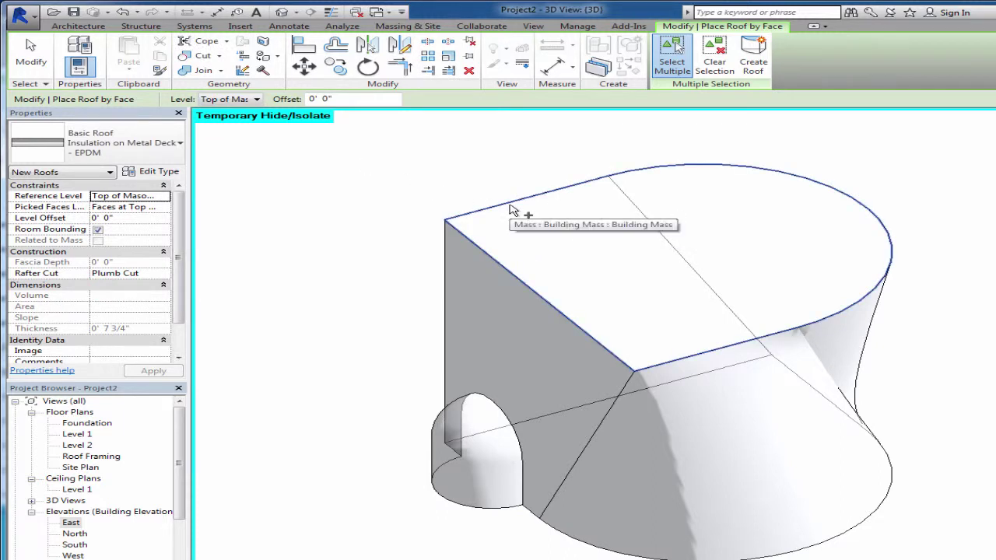
left_click(511, 210)
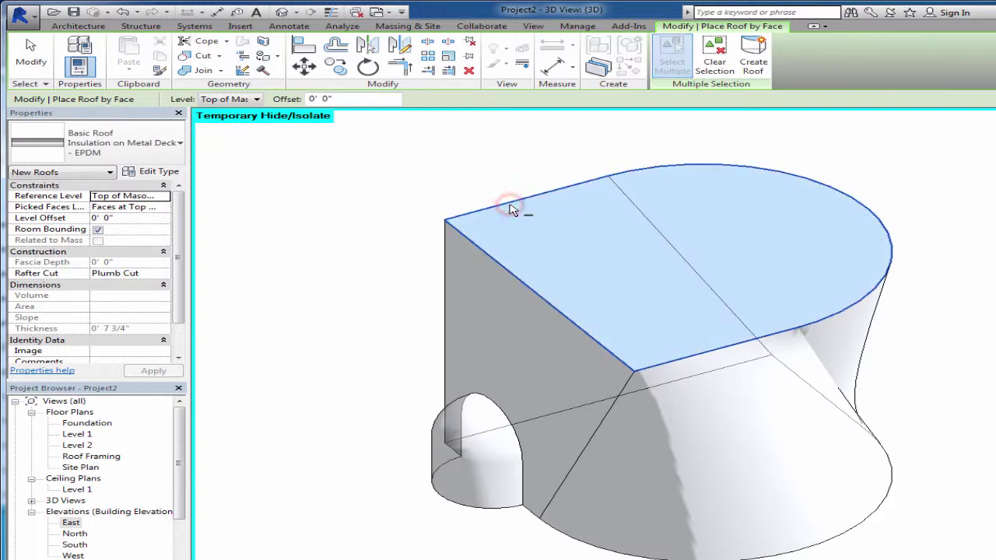
scroll(414, 334, "up", 1)
scroll(414, 334, "up", 2)
middle_click_drag(478, 211, 369, 345)
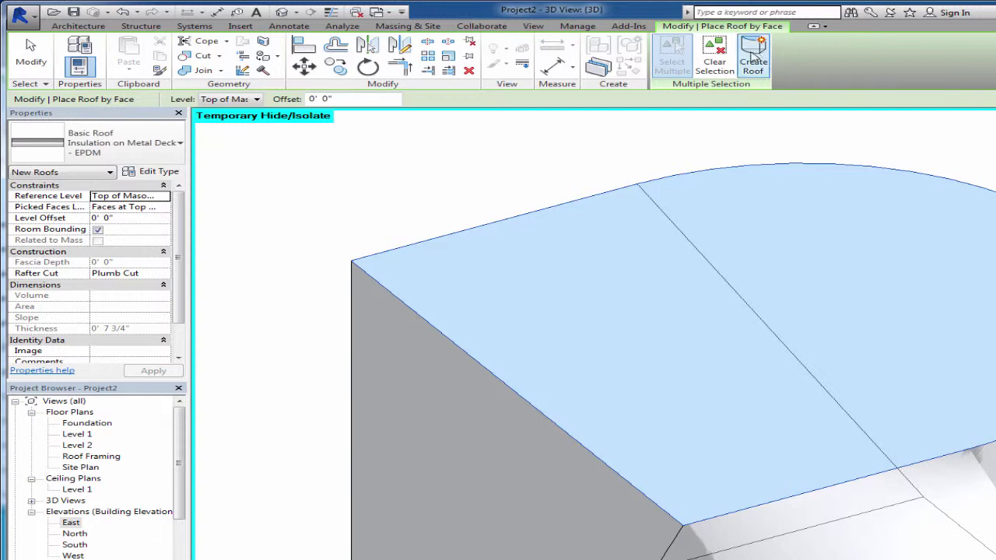
left_click(749, 60)
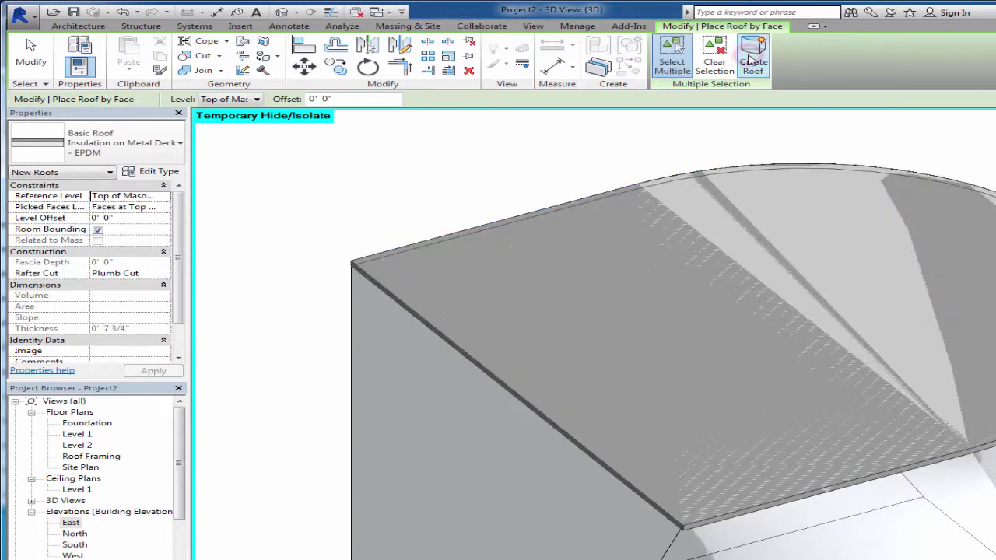
middle_click_drag(537, 386, 415, 282)
key("Escape")
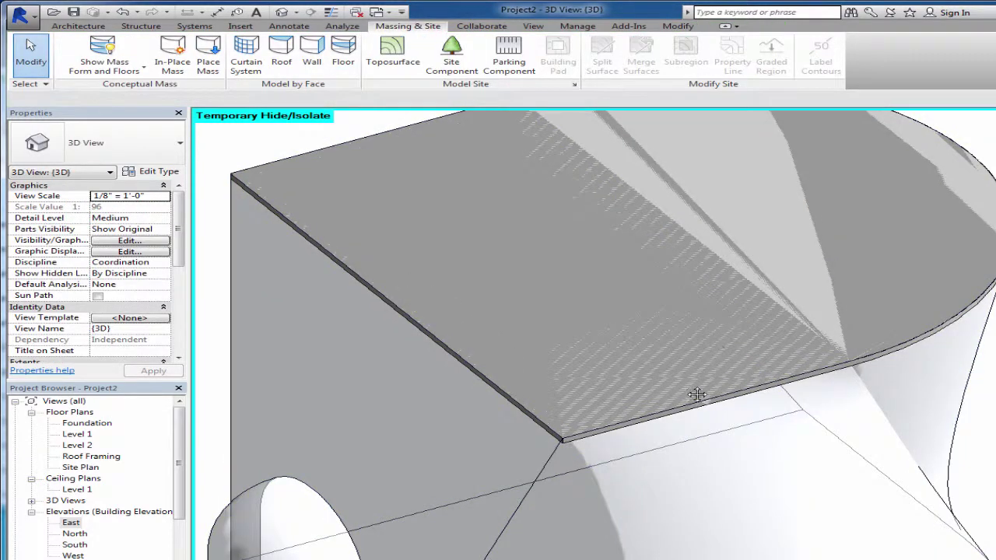
Select the new roof to review its properties, and examine how its edges sit on top of the mass
middle_click_drag(693, 395, 716, 472)
left_click(693, 465)
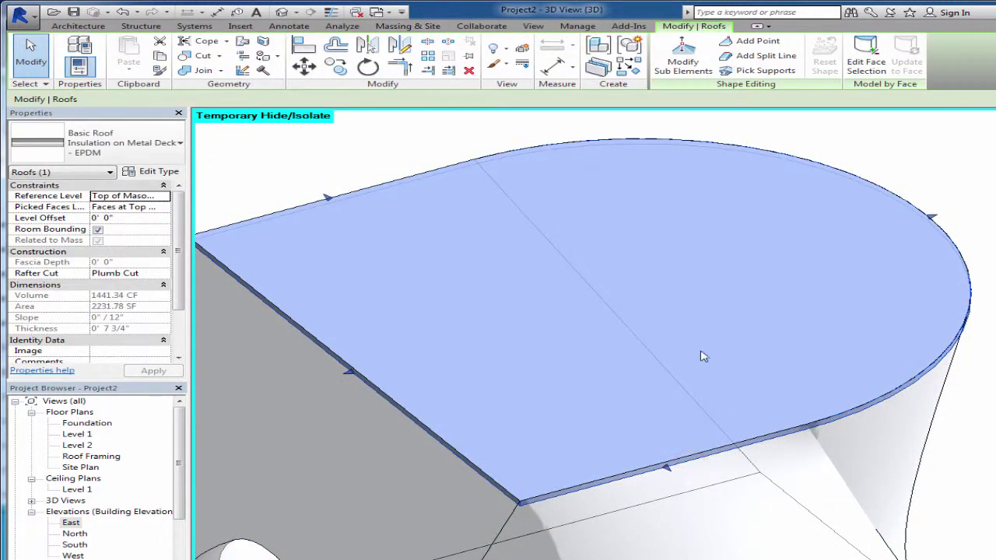
middle_click_drag(702, 351, 748, 361)
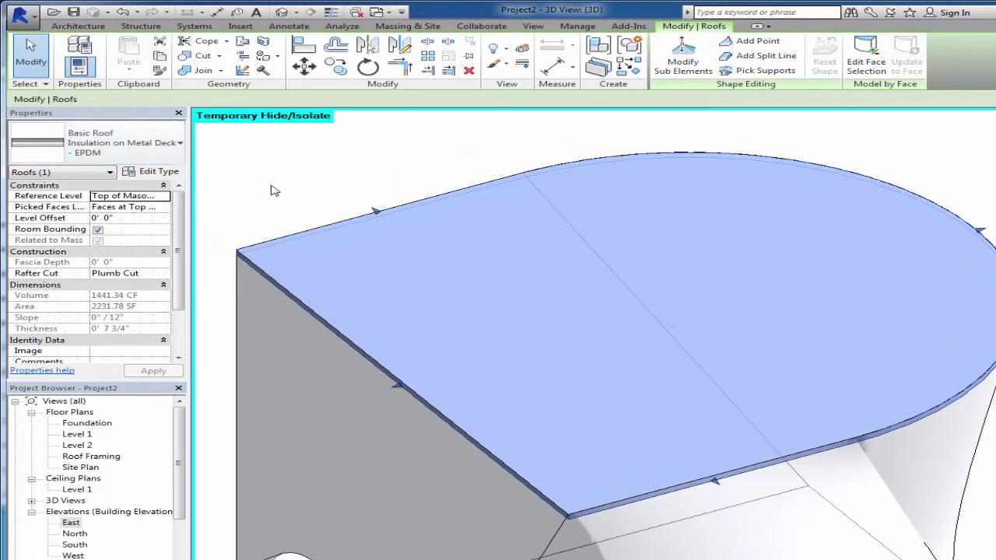
left_click(354, 171)
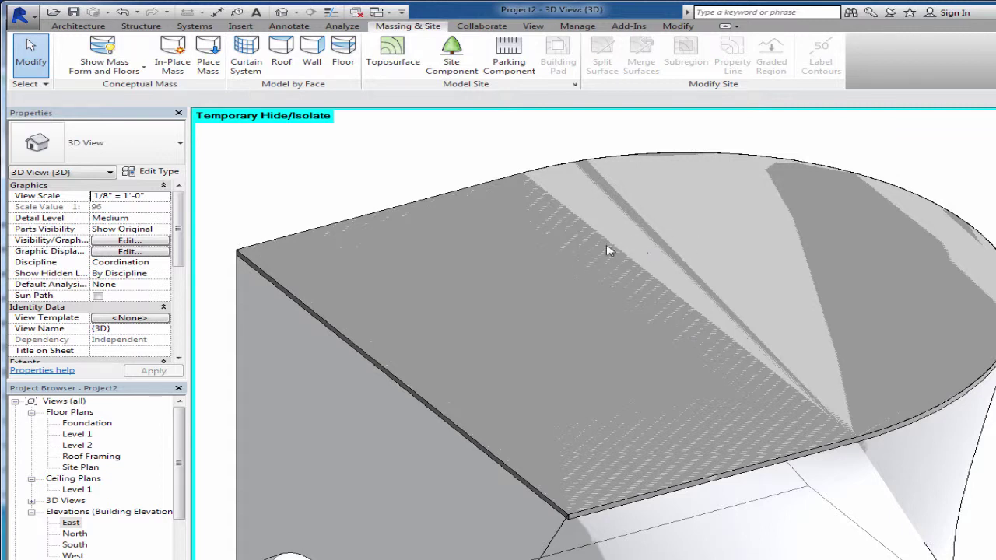
scroll(456, 400, "down", 1)
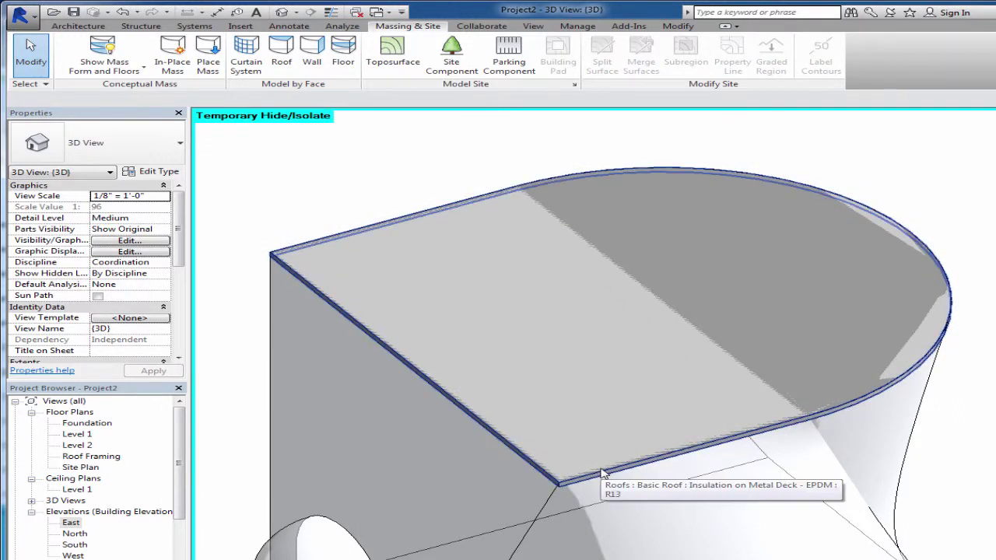
middle_click_drag(603, 472, 686, 263, "shift")
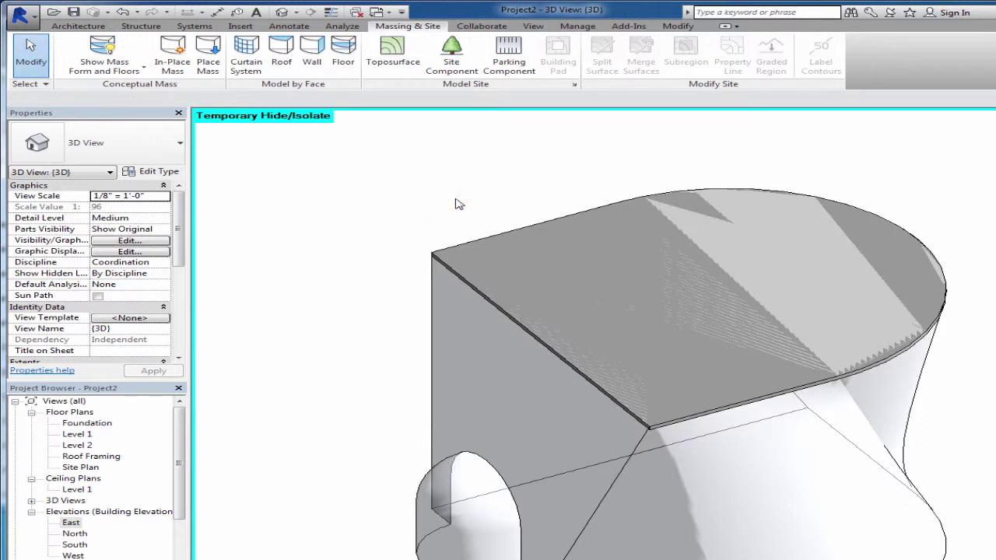
Create walls by face in Exterior - Brick on Mtl. Stud on the mass's flat arched-opening face and the adjoining curved sloping face
left_click(476, 164)
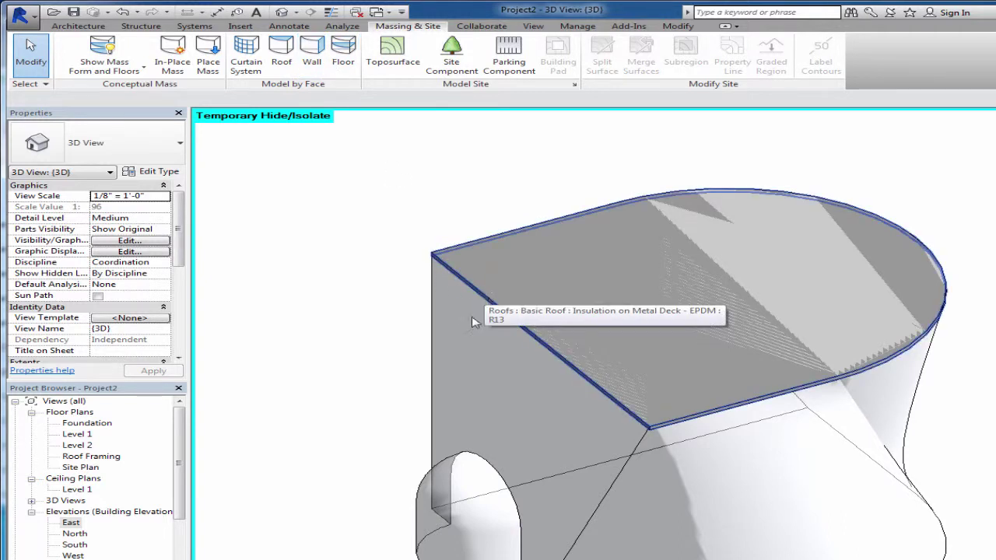
left_click(310, 48)
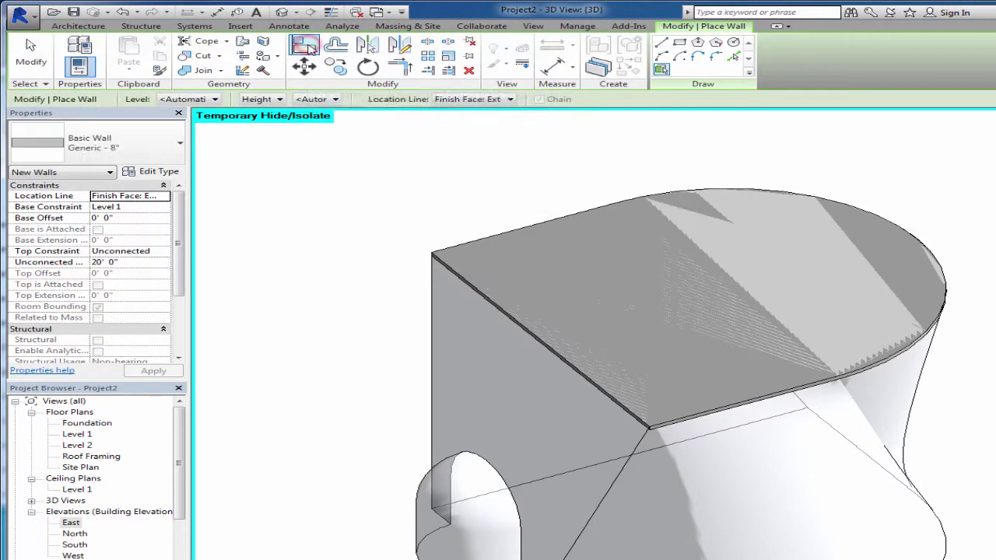
left_click(124, 150)
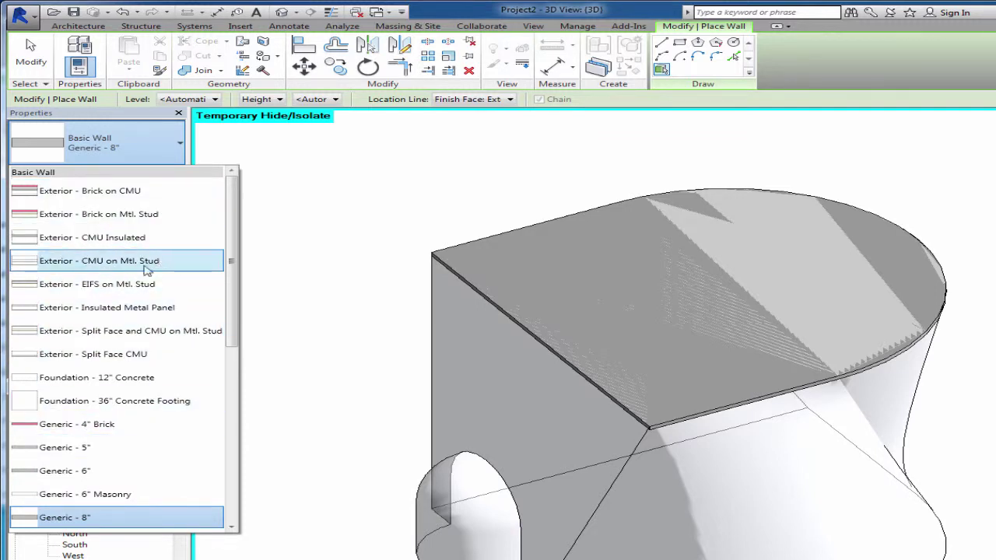
left_click(111, 215)
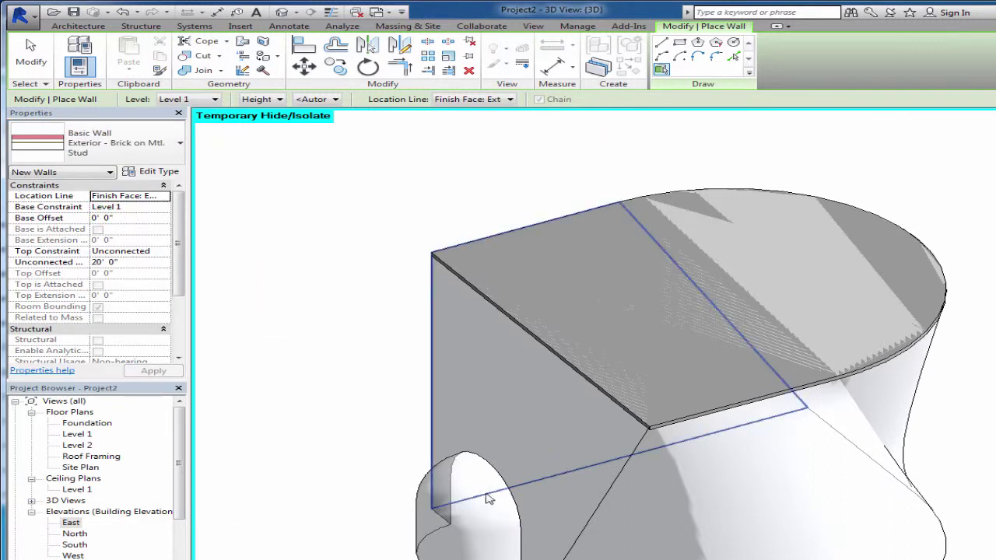
middle_click_drag(456, 438, 418, 395)
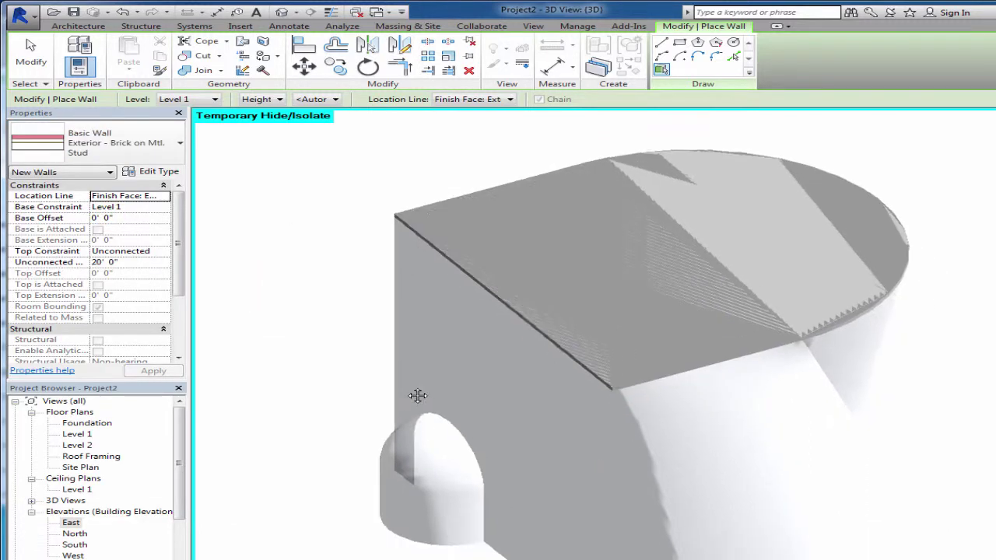
left_click(395, 360)
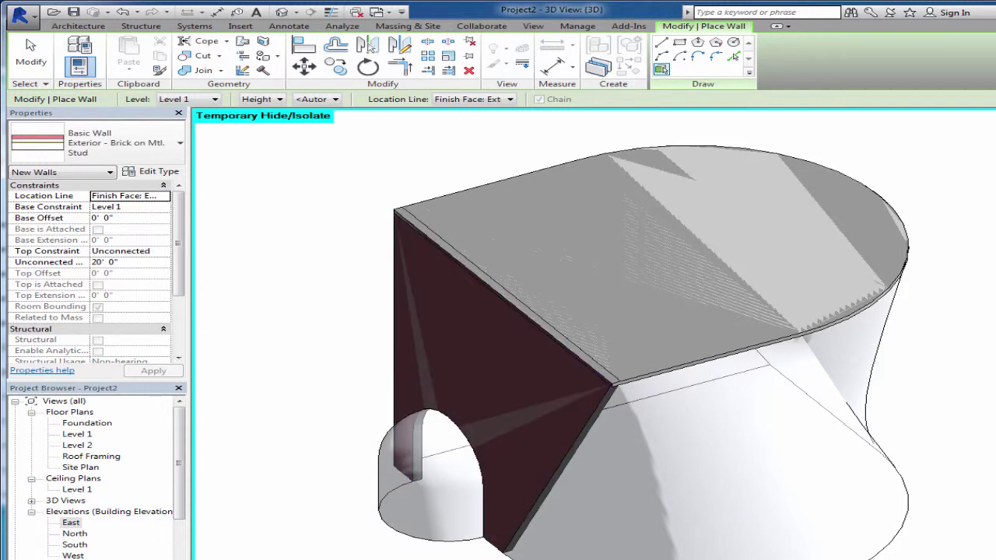
left_click(723, 451)
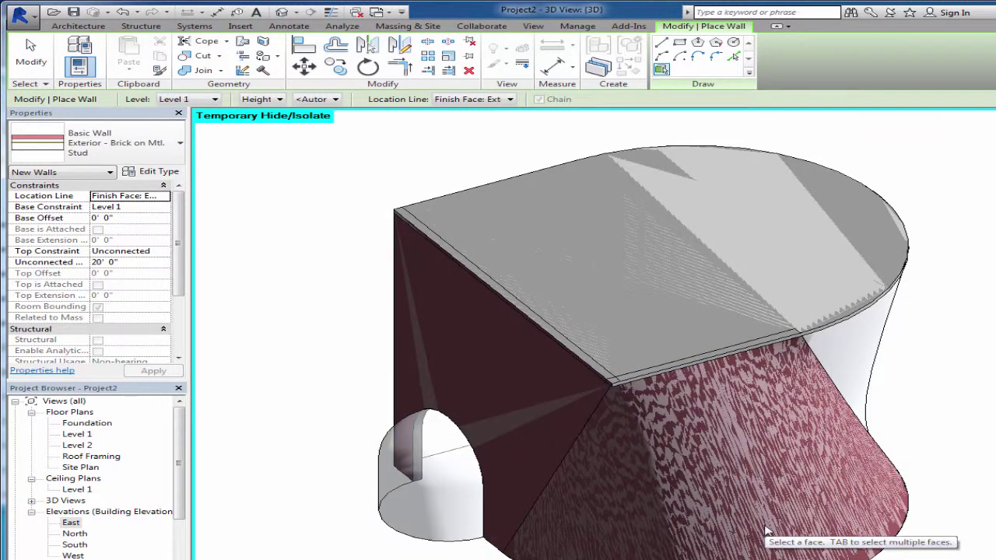
Add the same brick walls by face to the rounded rear face and the remaining open flat side of the mass
middle_click_drag(766, 539, 451, 524, "shift")
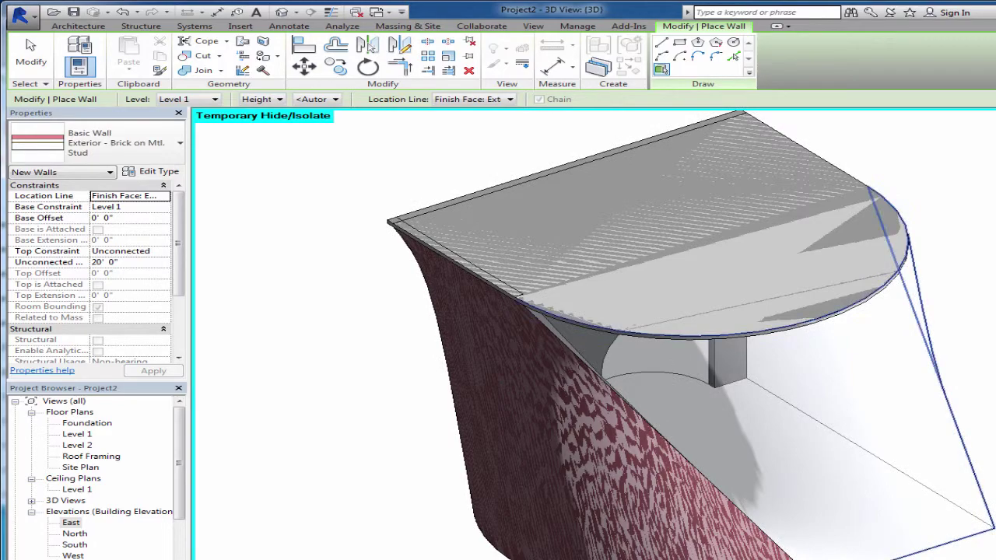
left_click(855, 467)
middle_click_drag(855, 498, 537, 555, "shift")
middle_click_drag(499, 518, 470, 526, "shift")
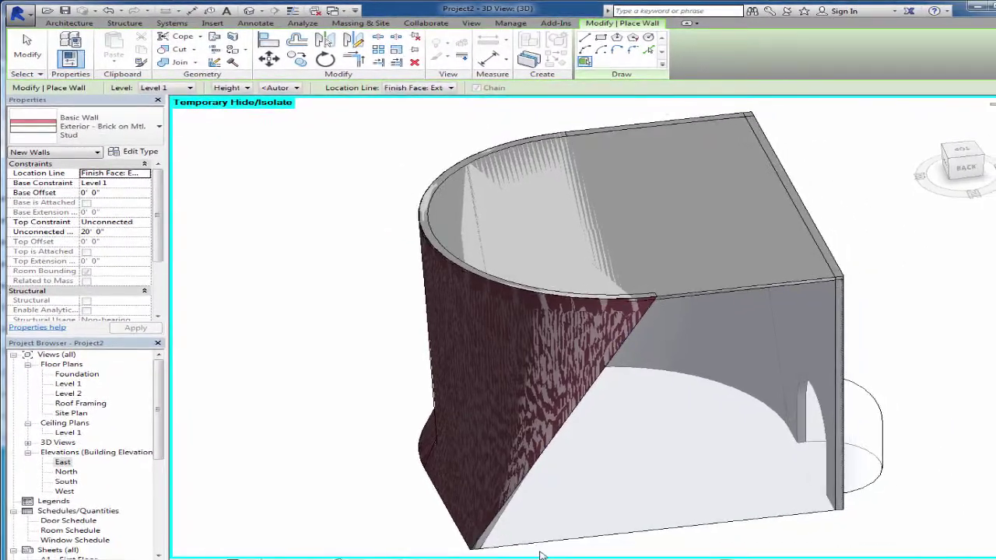
left_click(553, 540)
Examine the brick pattern and corners of the new face-based walls up close and around the building
middle_click_drag(662, 515, 596, 522, "shift")
scroll(615, 482, "up", 3)
scroll(631, 453, "up", 6)
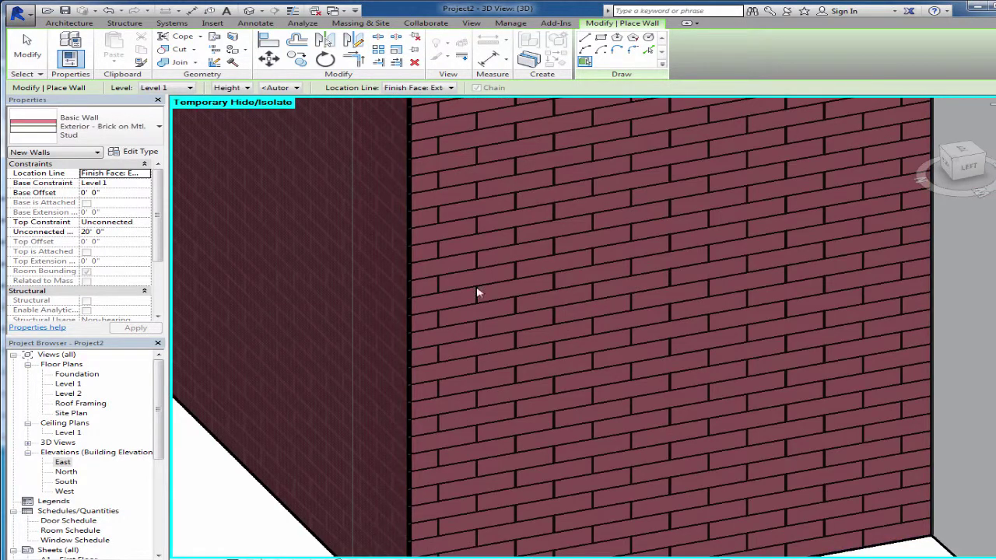
scroll(518, 381, "down", 5)
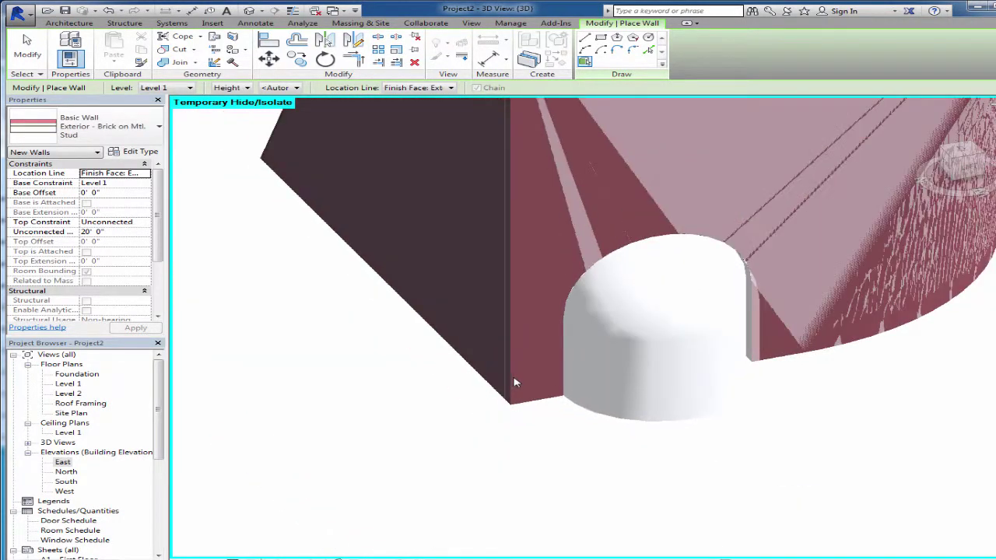
middle_click_drag(514, 378, 503, 447)
scroll(554, 474, "down", 3)
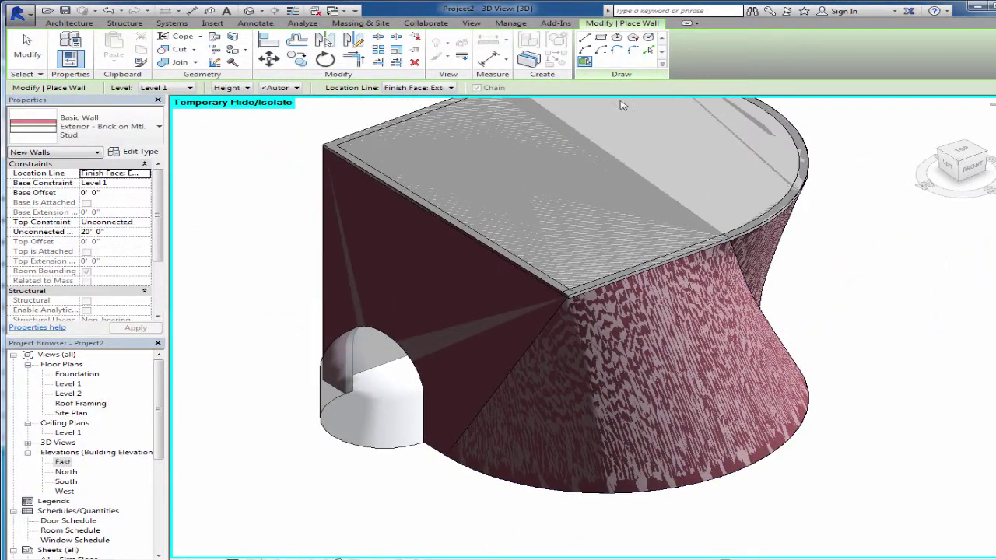
middle_click_drag(249, 222, 300, 252)
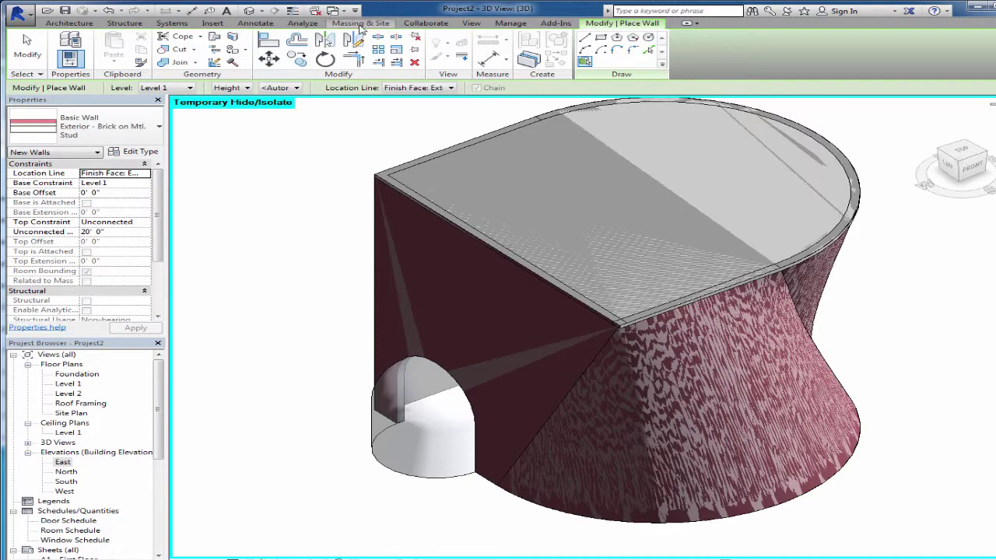
Start a curtain system by face with type 5' x 10' and set its Grid 1 layout to Maximum Spacing at 5' 0"
left_click(360, 24)
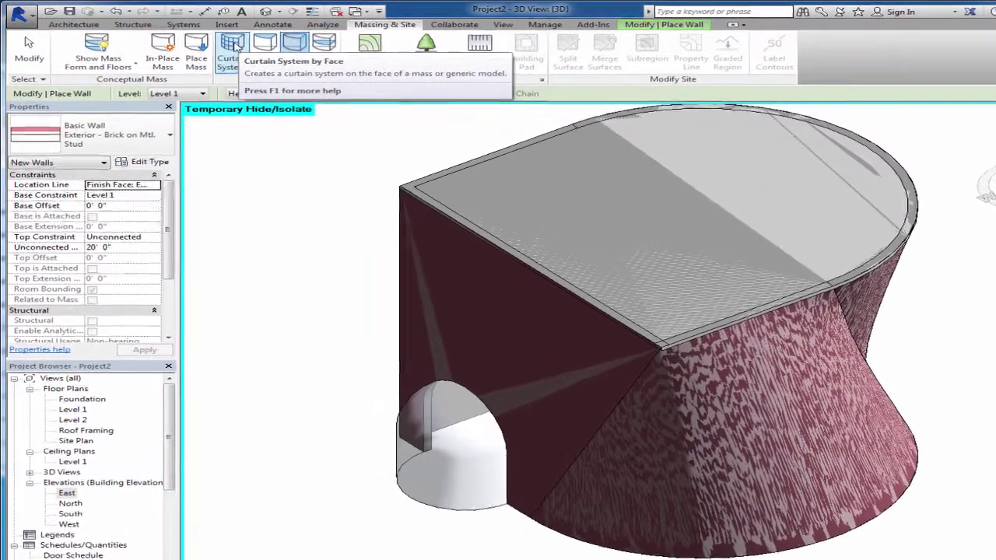
left_click(233, 45)
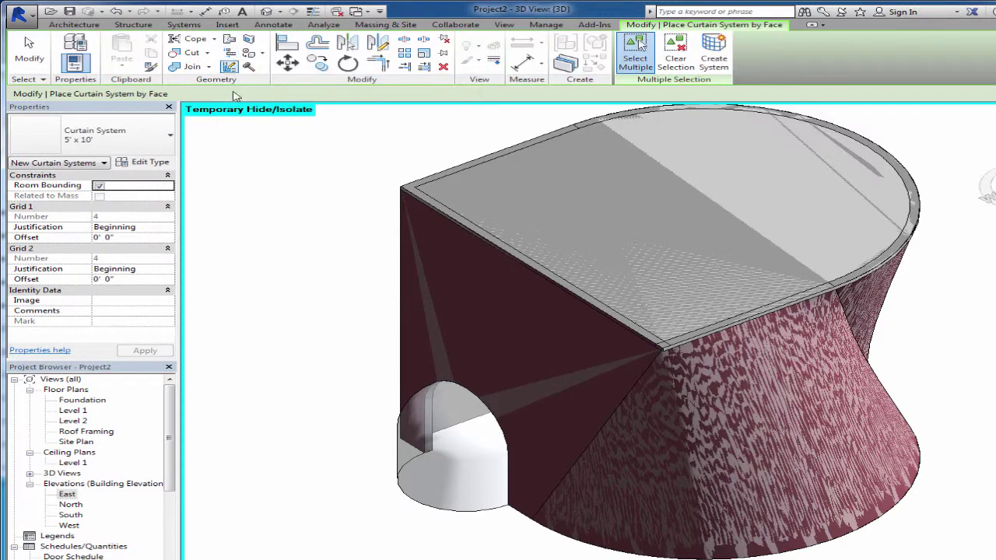
left_click(129, 138)
left_click(123, 144)
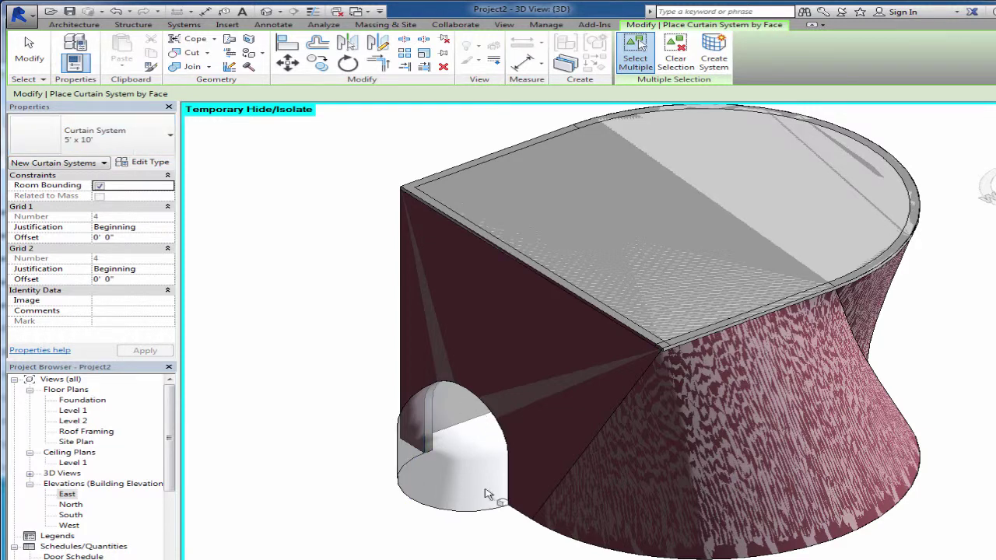
left_click(150, 162)
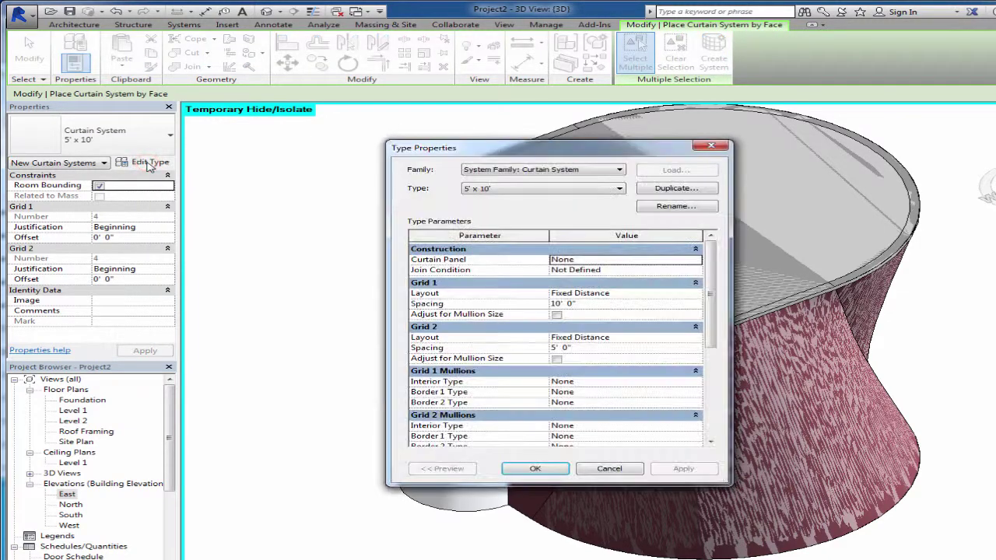
left_click(598, 293)
left_click(694, 294)
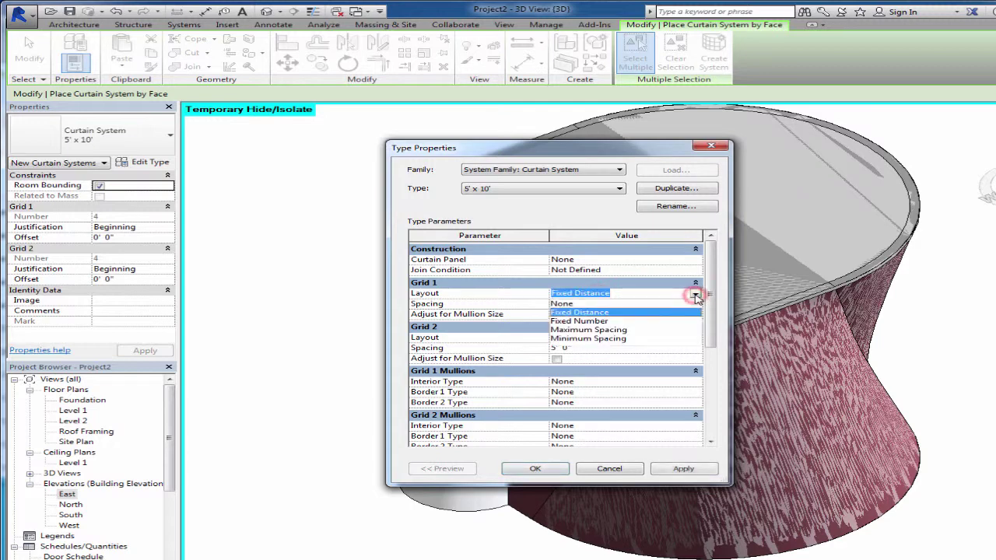
left_click(581, 330)
left_click(595, 304)
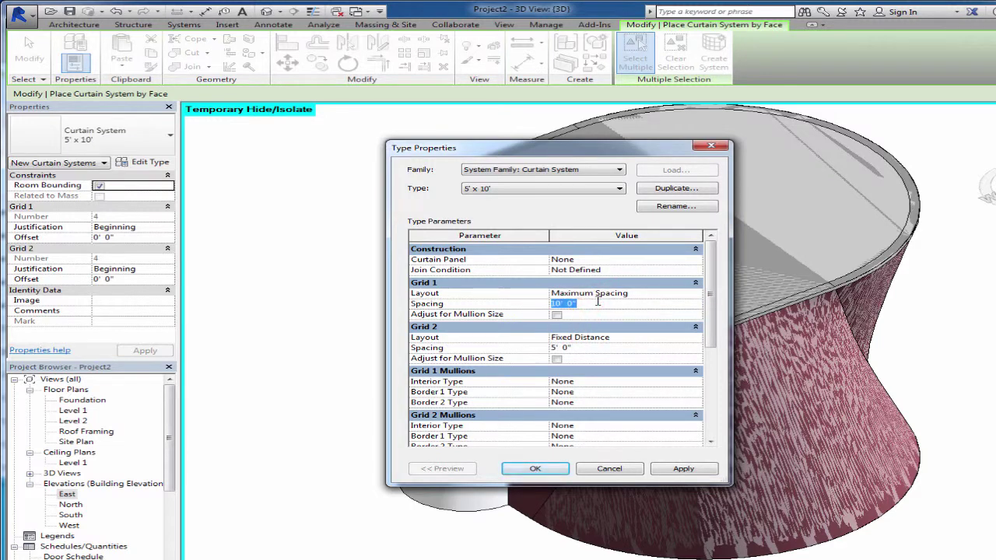
type("5")
Set the curtain system type's Grid 2 layout to Maximum Spacing and apply the type changes
left_click(598, 341)
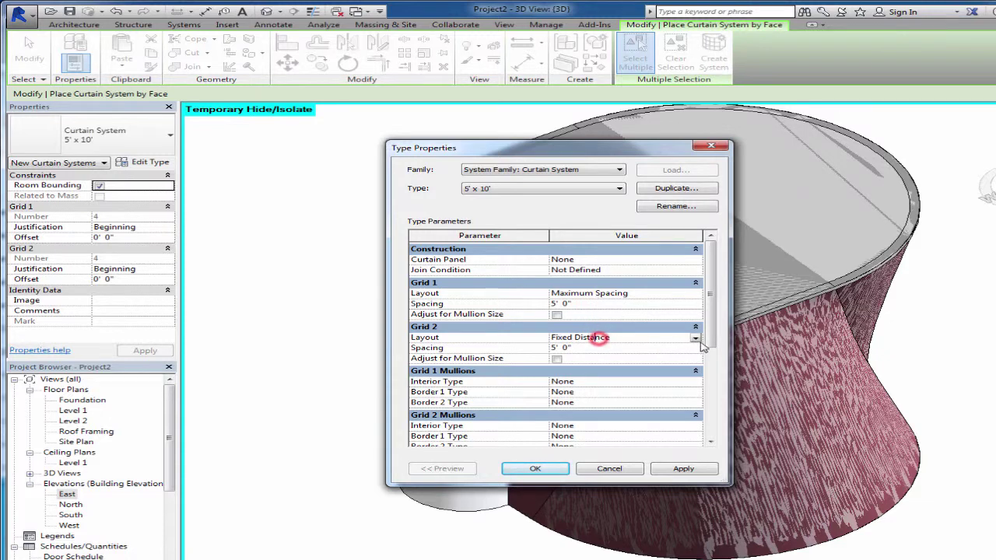
left_click(695, 338)
left_click(621, 374)
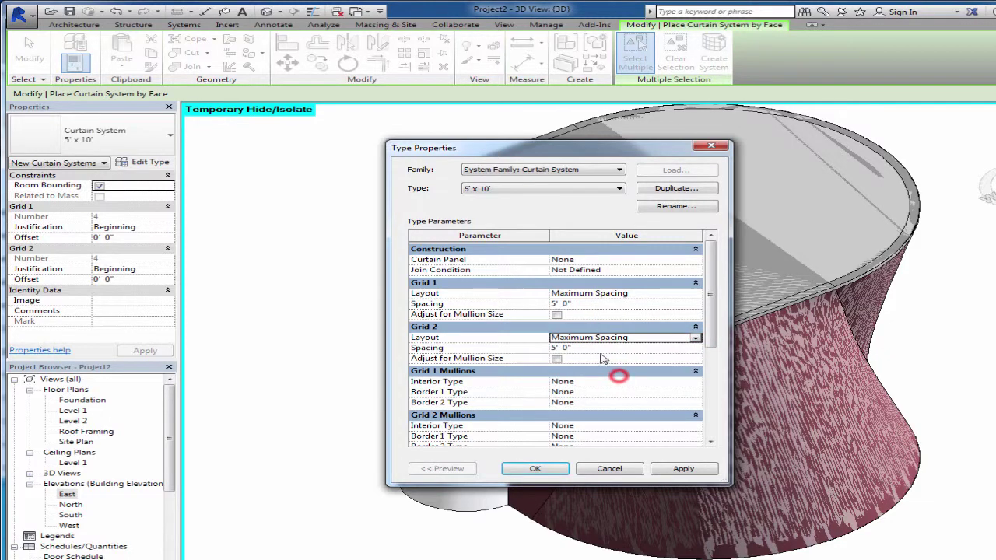
left_click(675, 469)
left_click(534, 469)
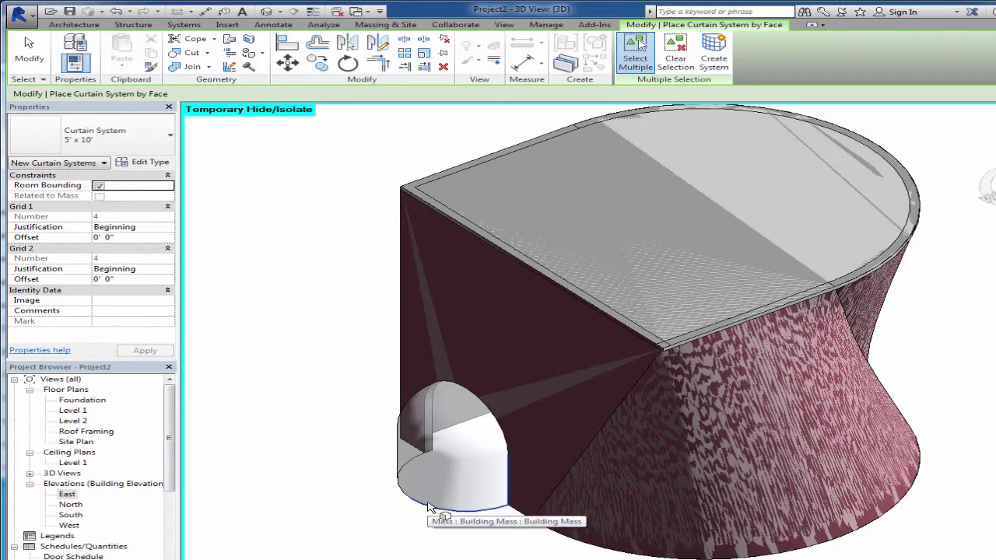
Create a 5' x 10' curtain system on the curved side and domed top faces of the small entry mass
key("Tab")
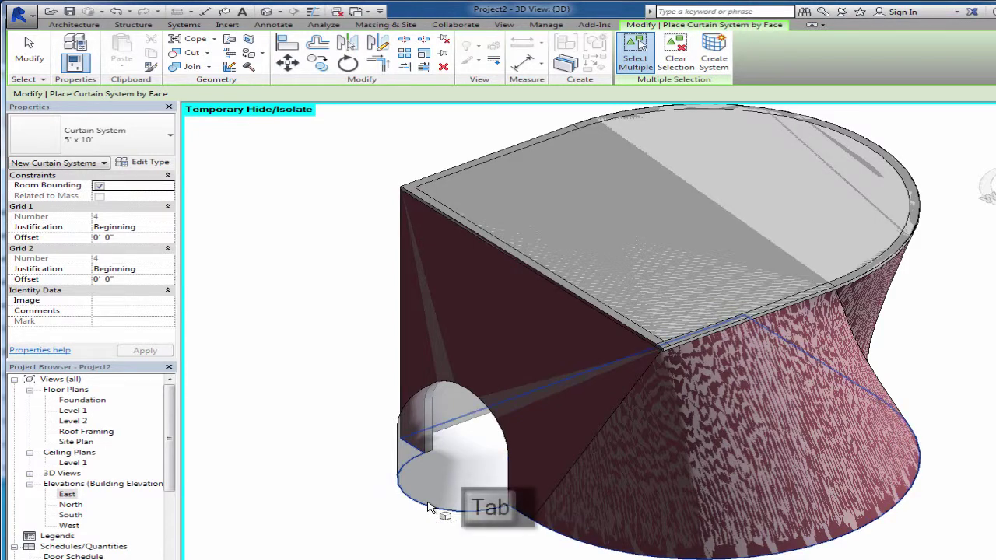
scroll(427, 508, "up", 3)
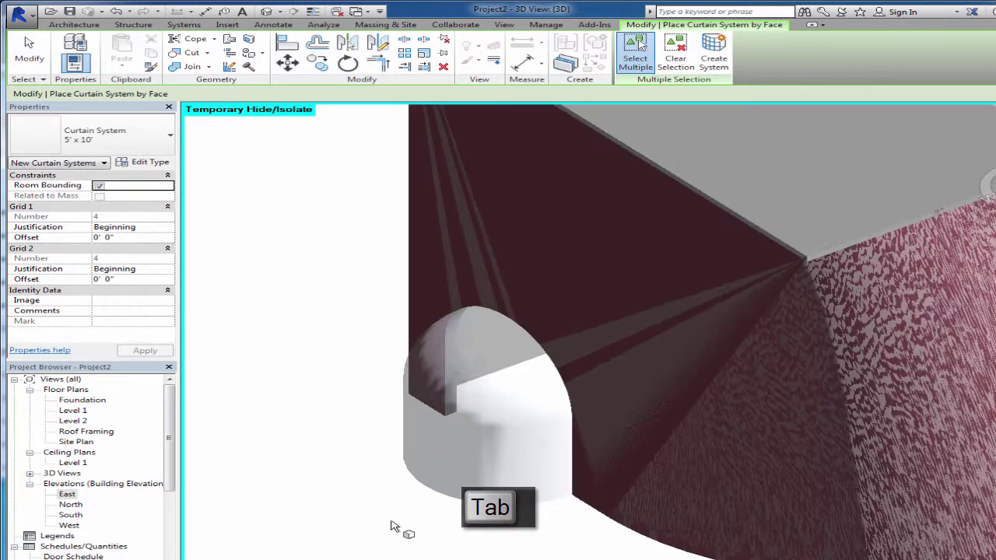
left_click(405, 455)
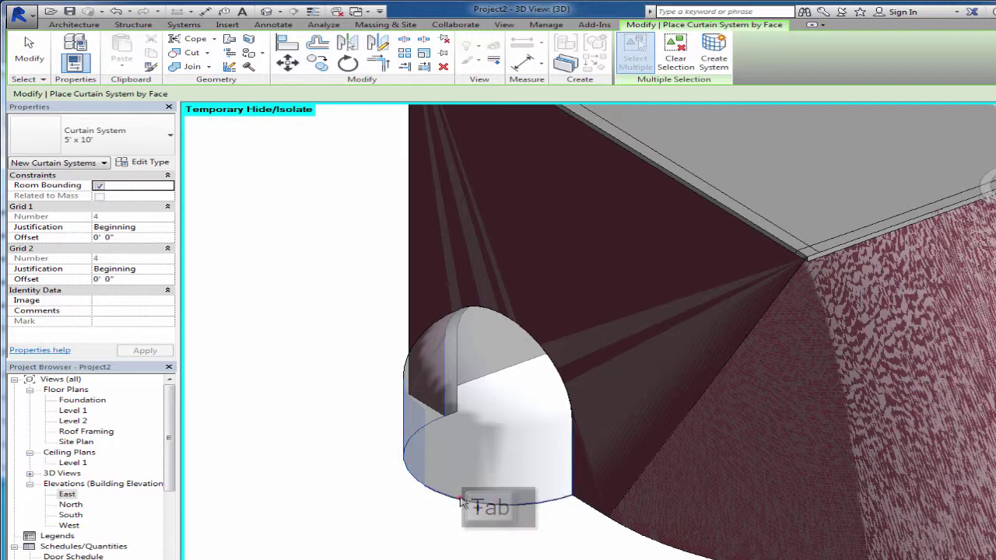
left_click(459, 496)
left_click(406, 360)
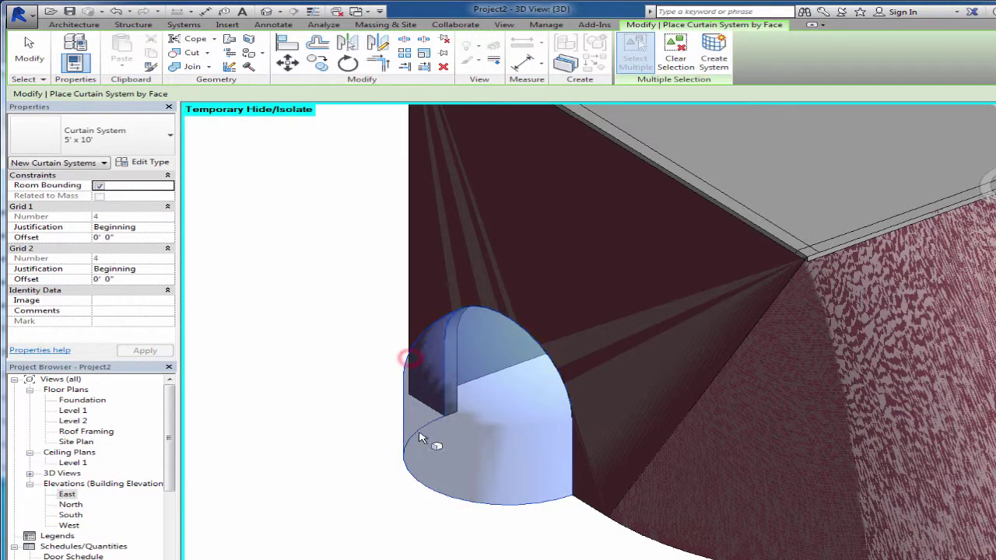
scroll(451, 451, "up", 1)
middle_click_drag(452, 451, 600, 334, "shift")
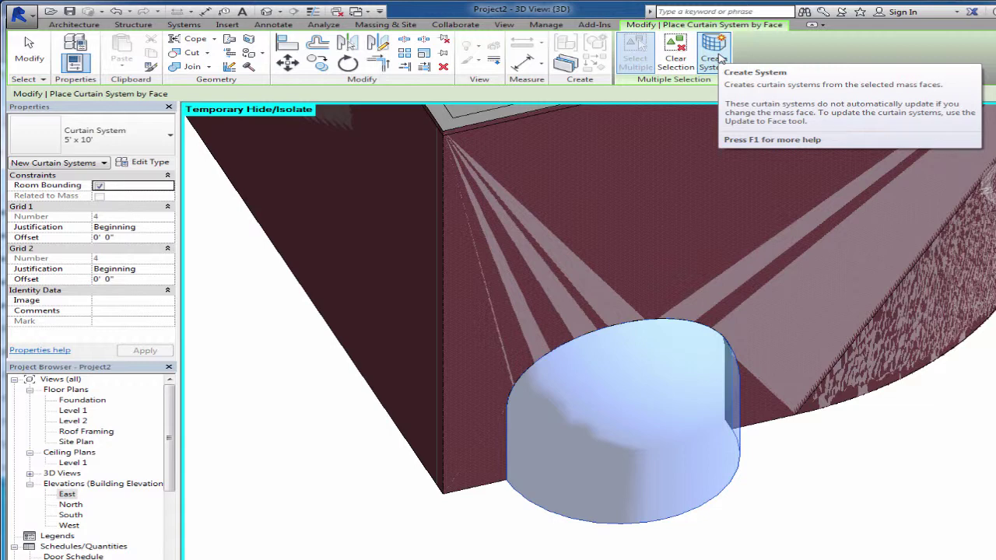
left_click(721, 58)
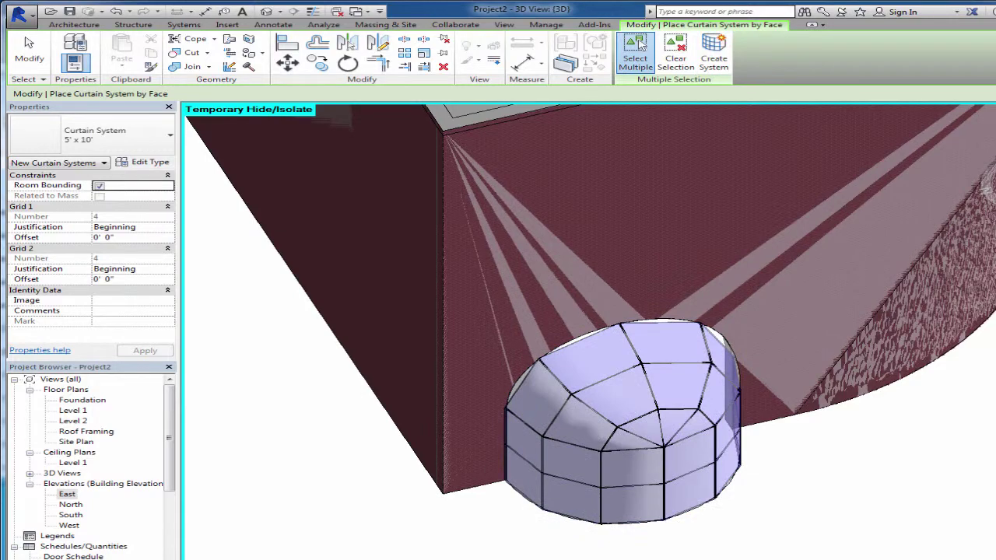
scroll(731, 526, "up", 2)
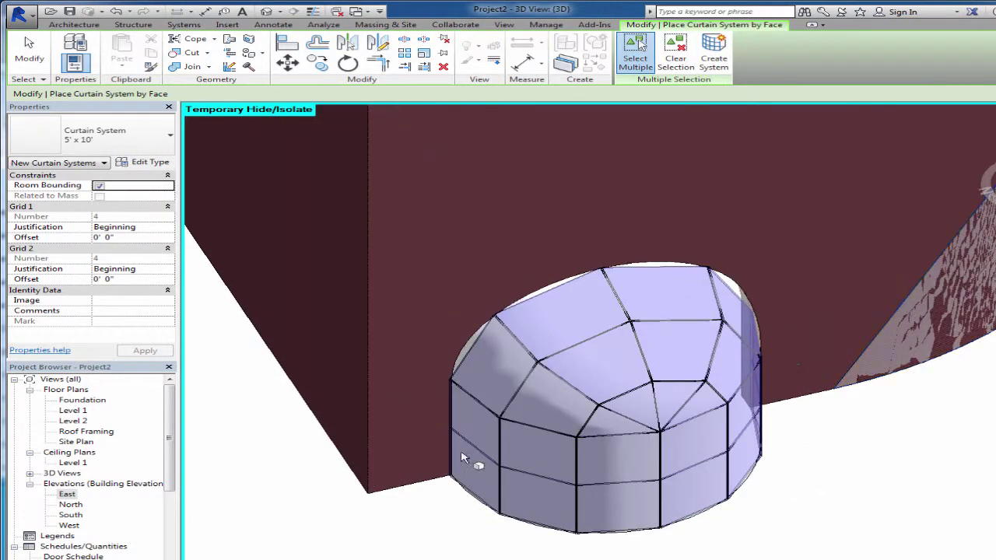
middle_click_drag(811, 437, 755, 453, "shift")
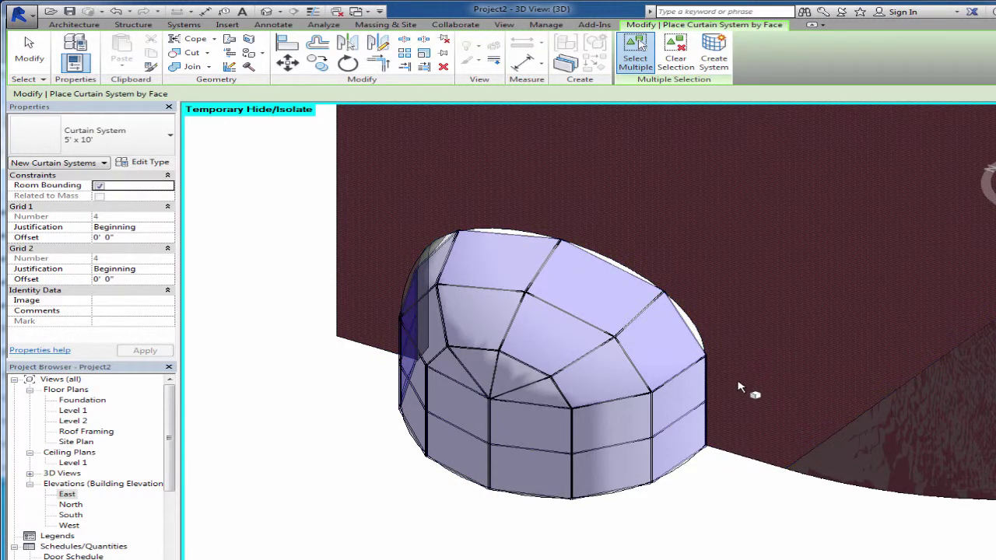
Undo the curtain system on the small entry mass
key("ctrl+z")
key("ctrl+z")
key("ctrl+z")
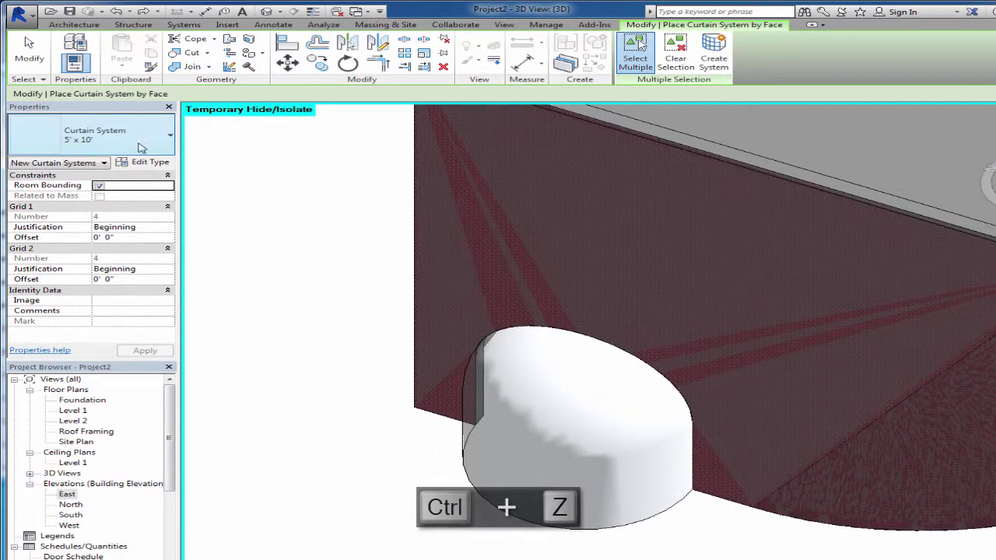
Edit the 5' x 10' curtain system type, replacing the Grid 1 spacing and setting the Grid 2 spacing to 2' 0"
left_click(142, 162)
left_click(580, 309)
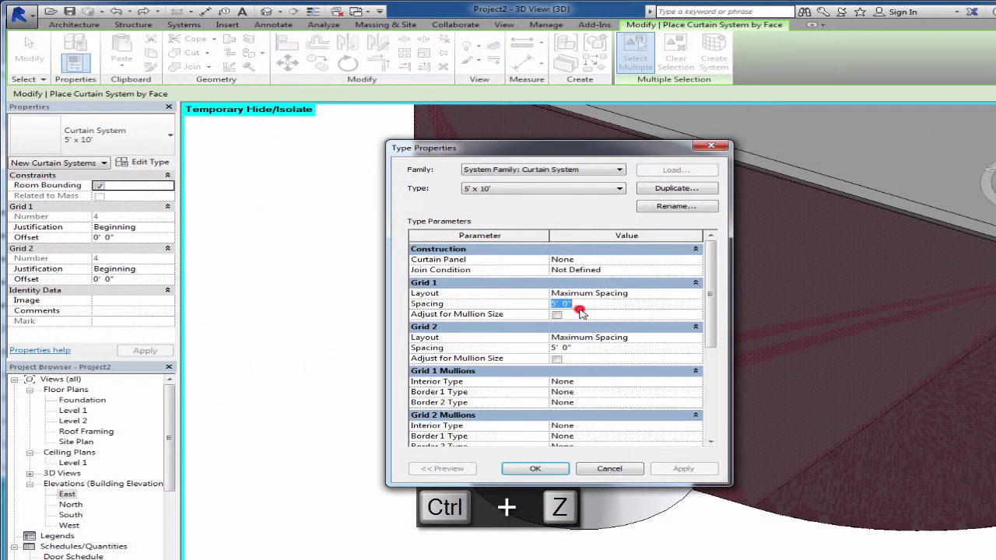
type("2 6")
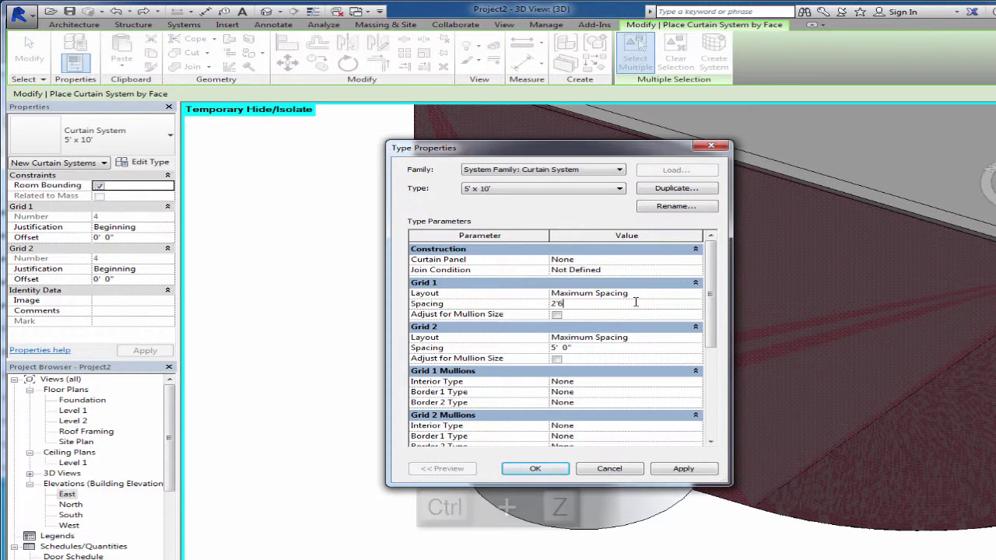
left_click(599, 350)
type("2'6")
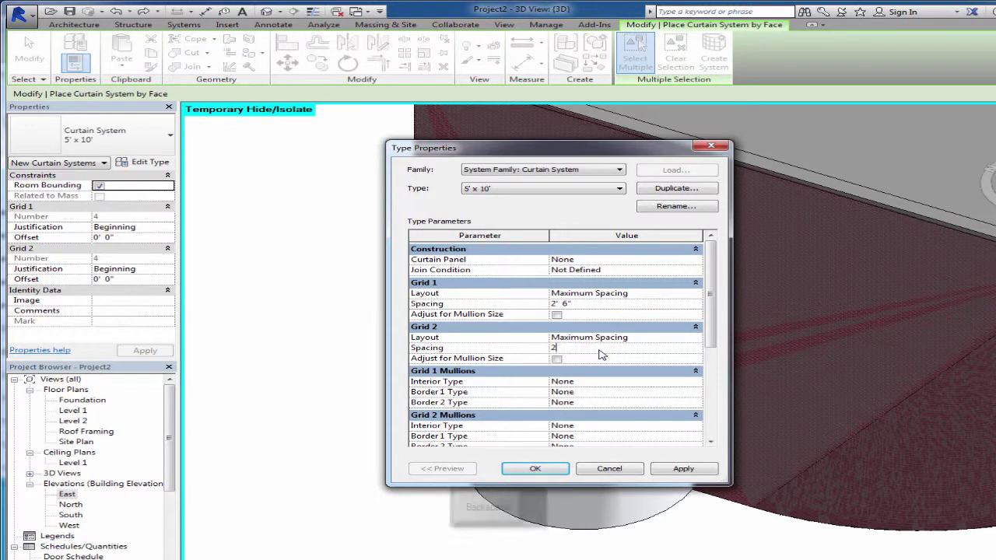
left_click(589, 304)
key("BackSpace")
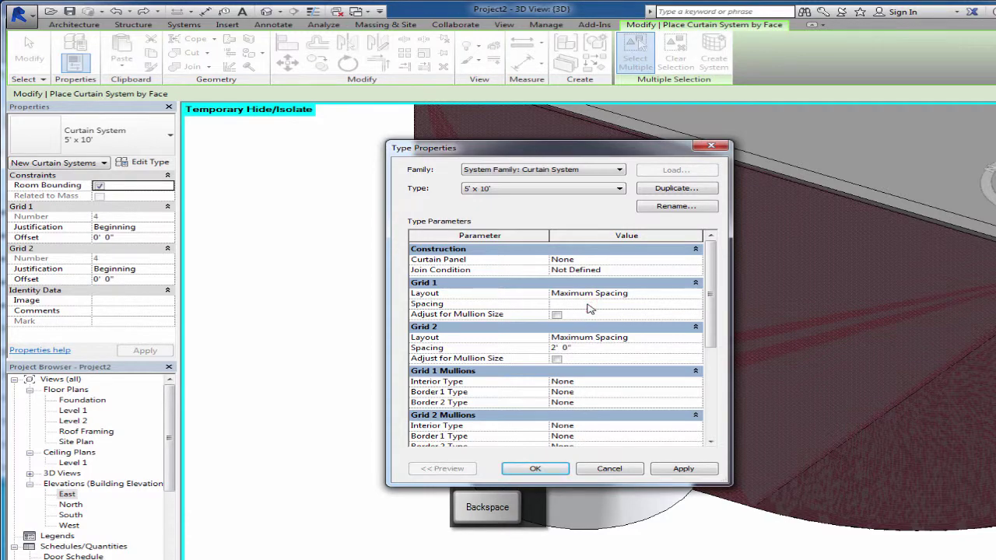
left_click(548, 467)
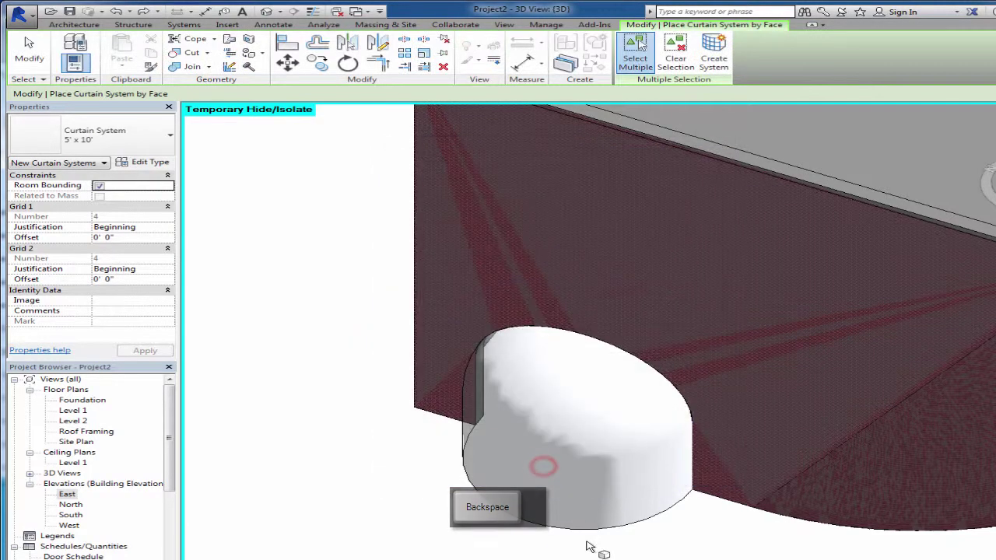
Create a 5' x 10' curtain system on the curved side faces and domed top of the small entry mass
left_click(556, 528)
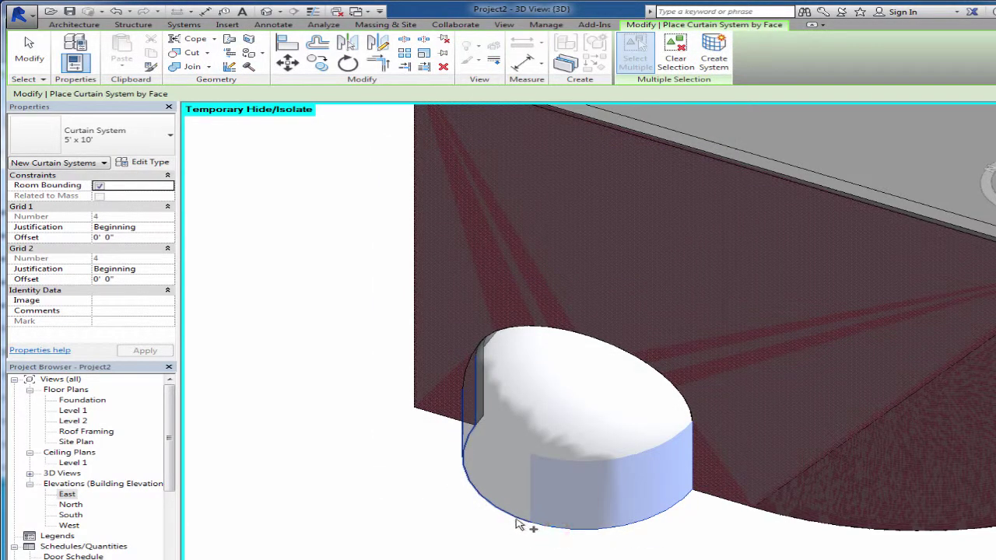
left_click(516, 523)
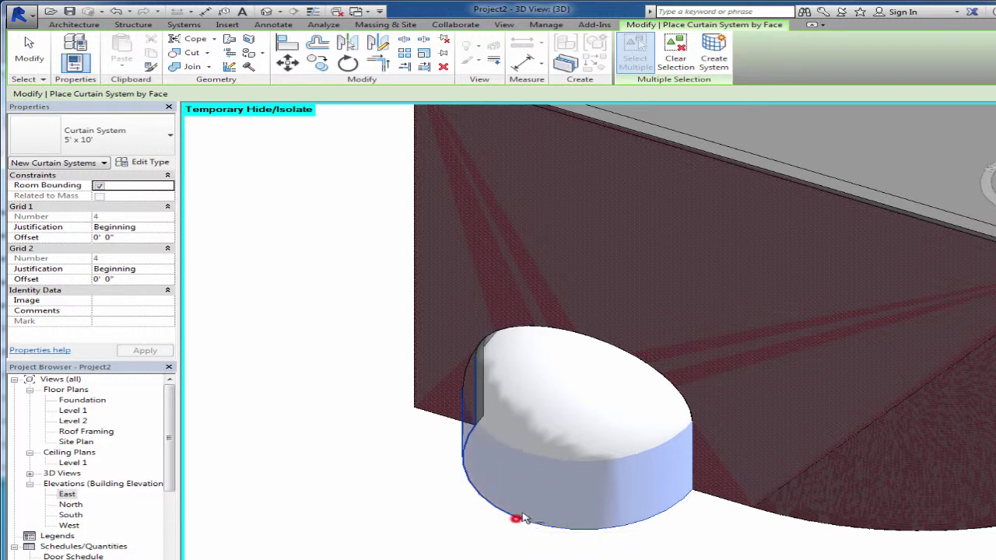
left_click(682, 403)
left_click(682, 404)
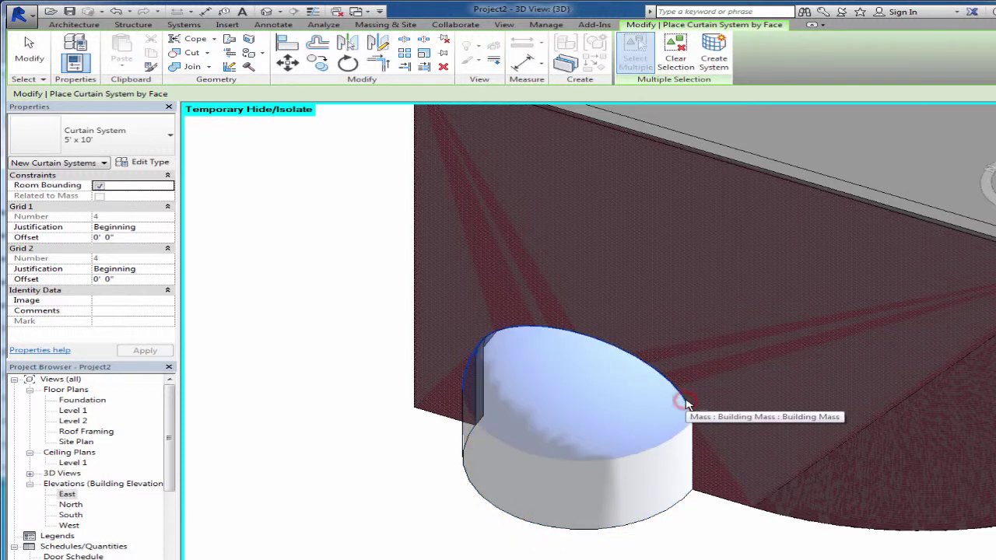
left_click(644, 518)
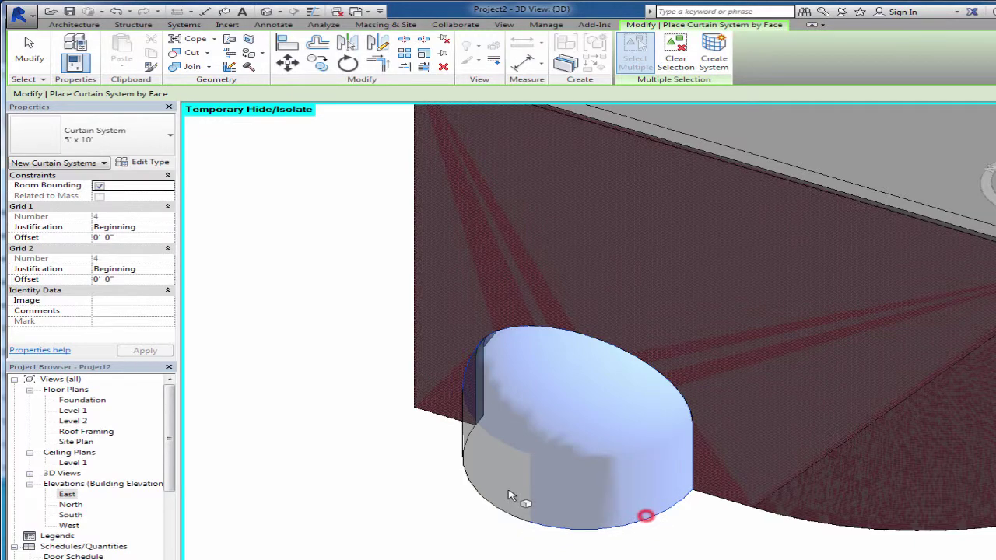
left_click(487, 502)
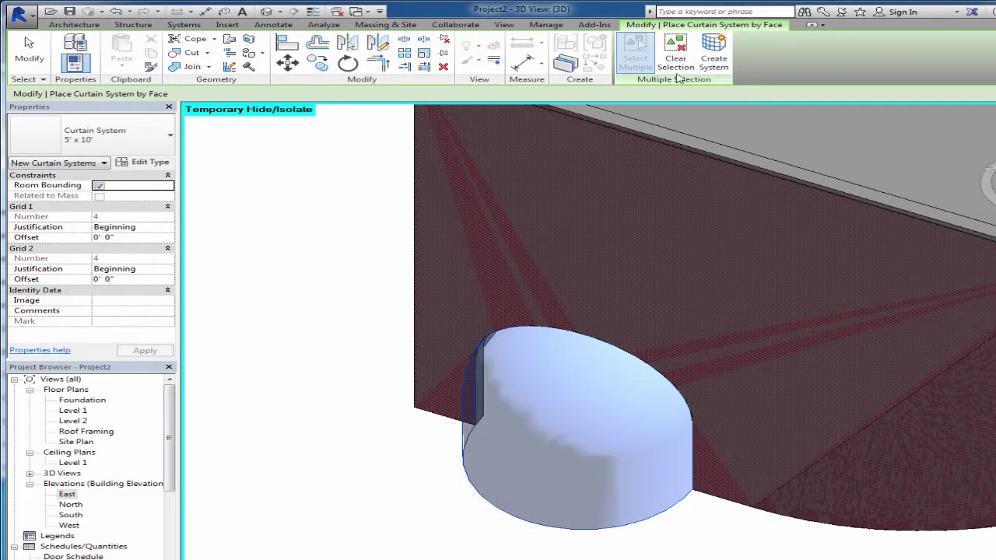
left_click(715, 54)
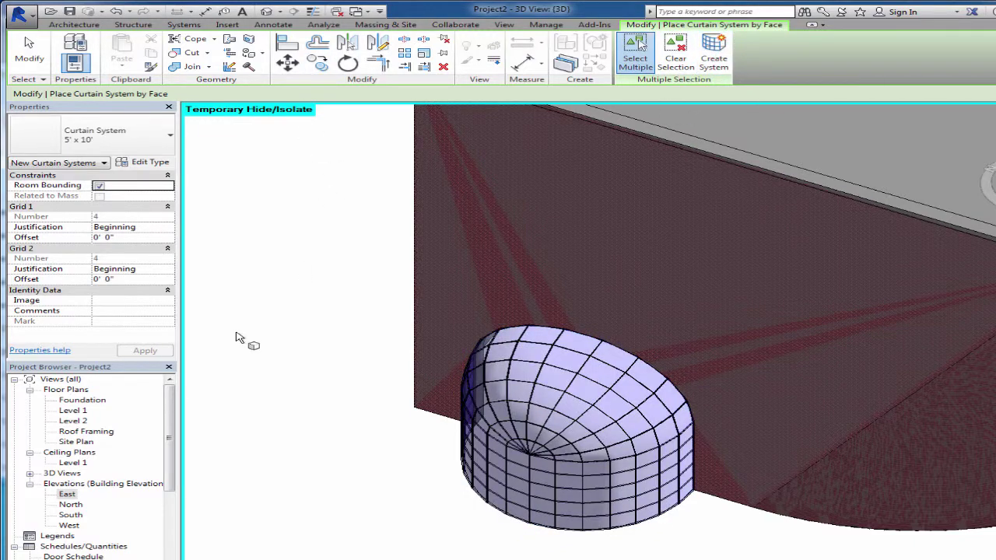
Examine the curtain grid on the entry mass's dome and curved sides up close, and leave the curtain system command
middle_click_drag(373, 388, 700, 425)
middle_click_drag(765, 340, 477, 502, "shift")
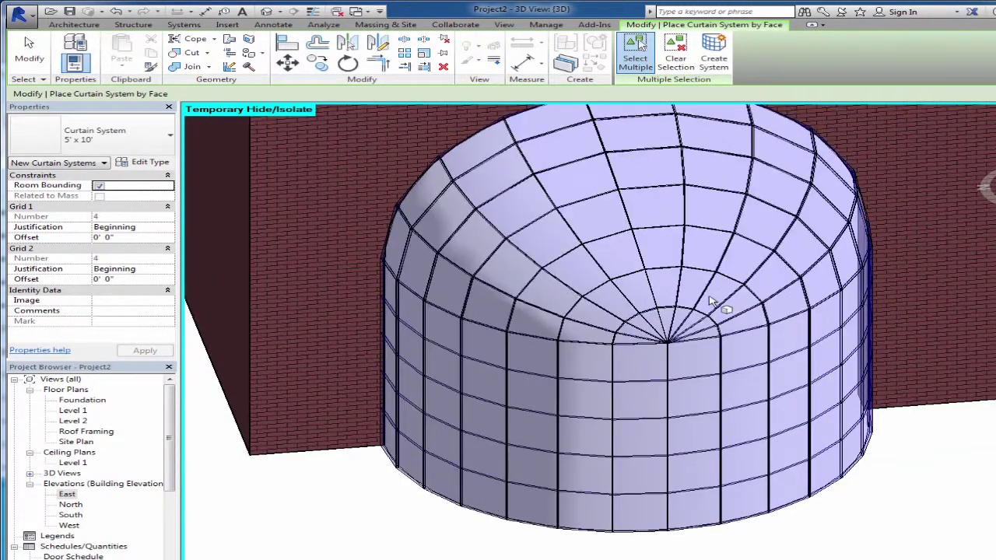
scroll(633, 319, "up", 10)
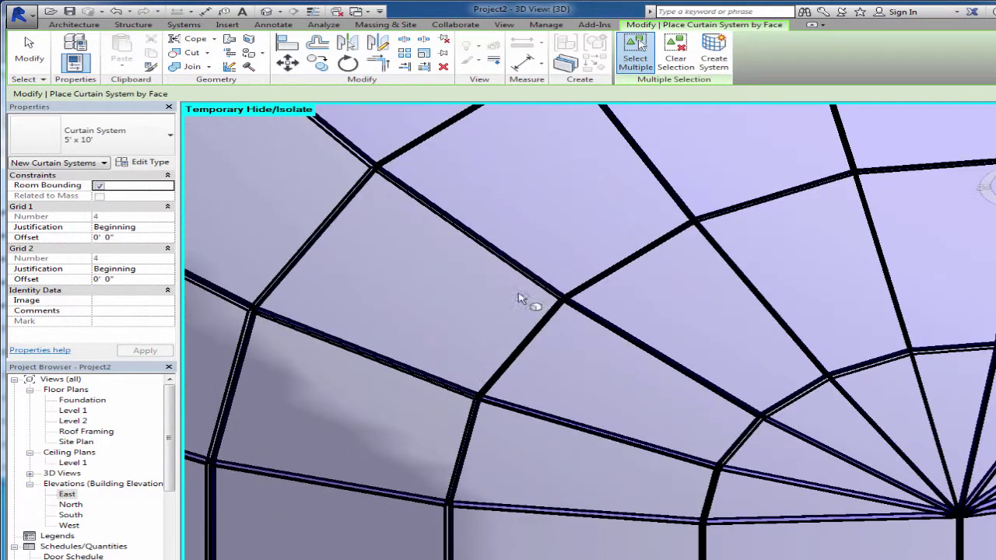
scroll(521, 300, "up", 5)
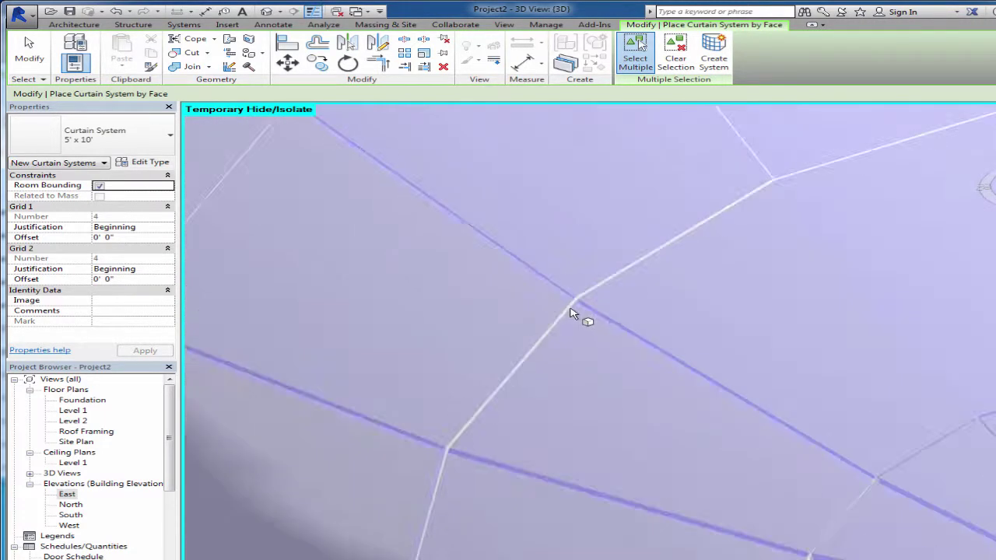
scroll(571, 314, "up", 2)
scroll(526, 315, "down", 5)
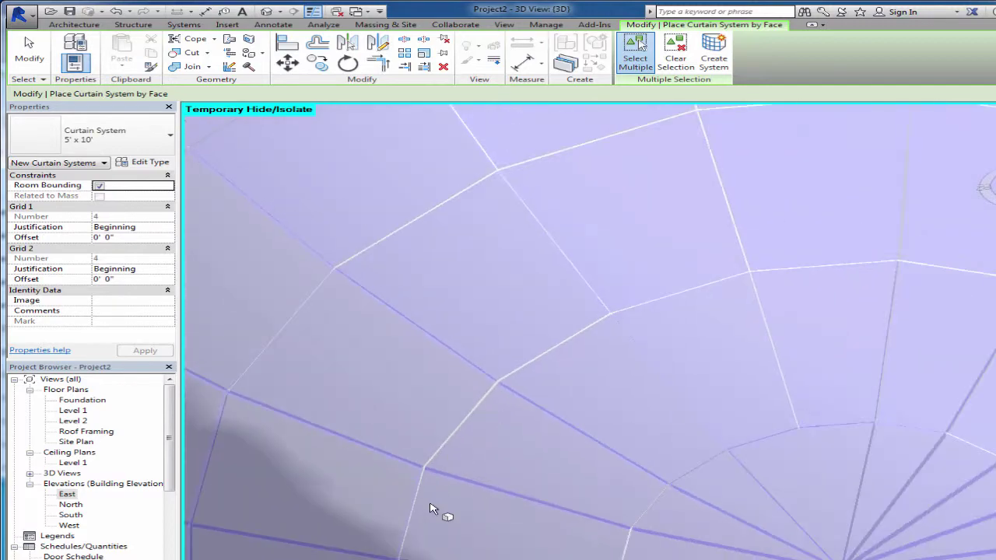
scroll(553, 400, "down", 6)
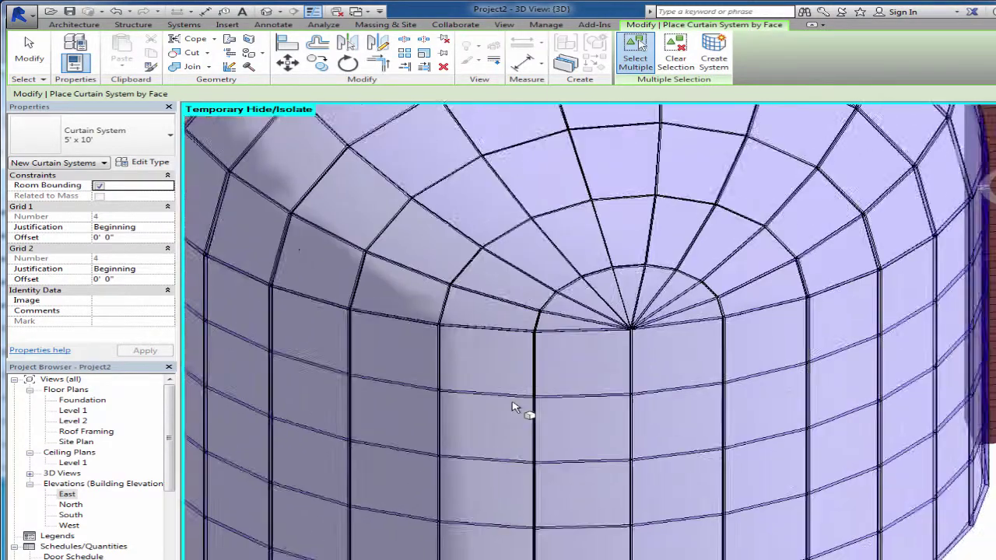
scroll(513, 406, "down", 8)
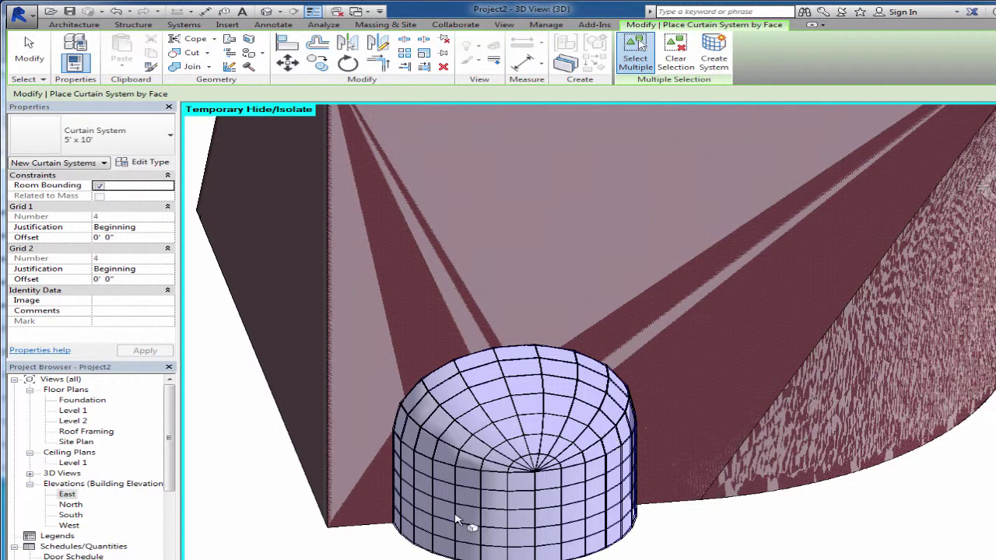
scroll(498, 506, "down", 4)
key("Escape")
key("Escape")
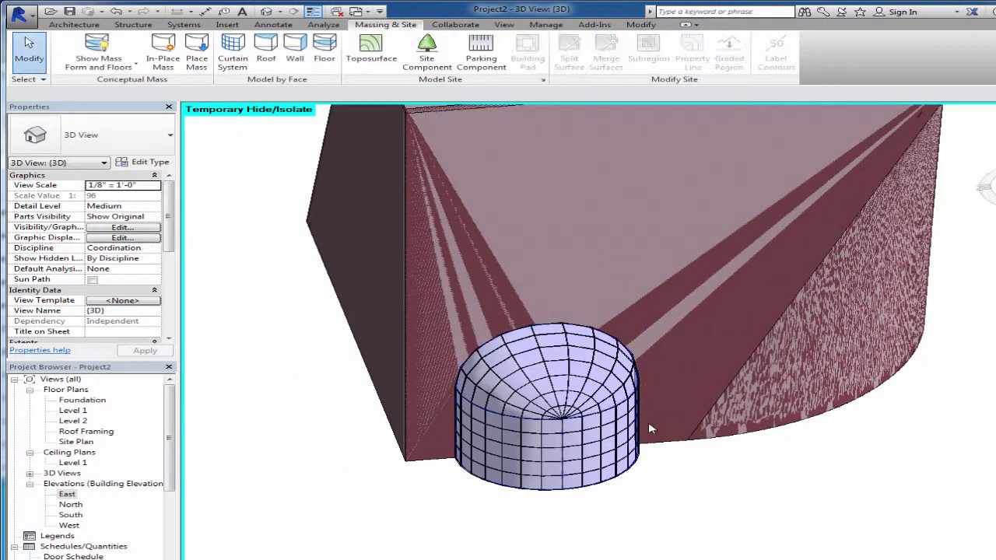
key("Escape")
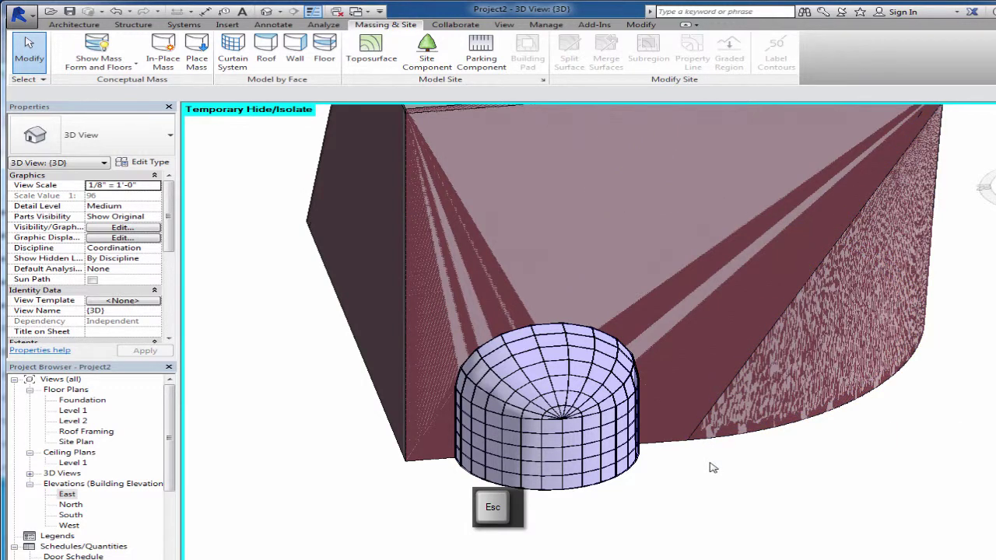
Hide the Walls category in the 3D view, using the brick wall behind the entry mass
middle_click_drag(713, 468, 734, 449, "shift")
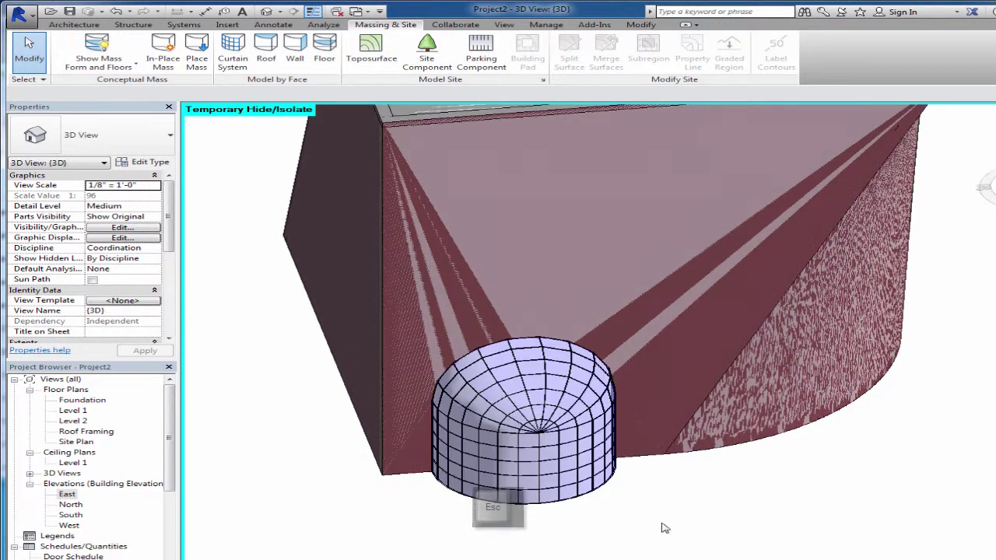
left_click(734, 449)
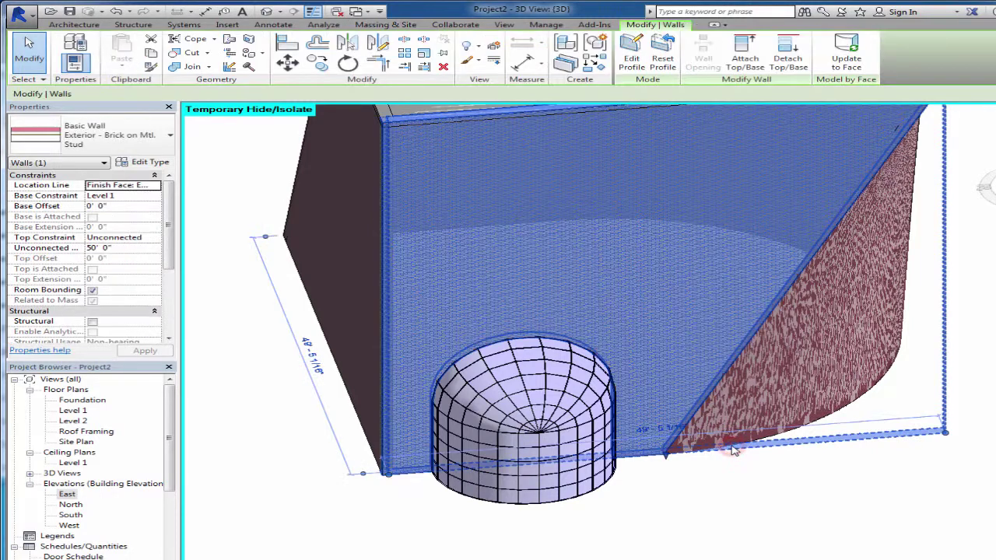
middle_click_drag(734, 449, 666, 369, "shift")
right_click(667, 335)
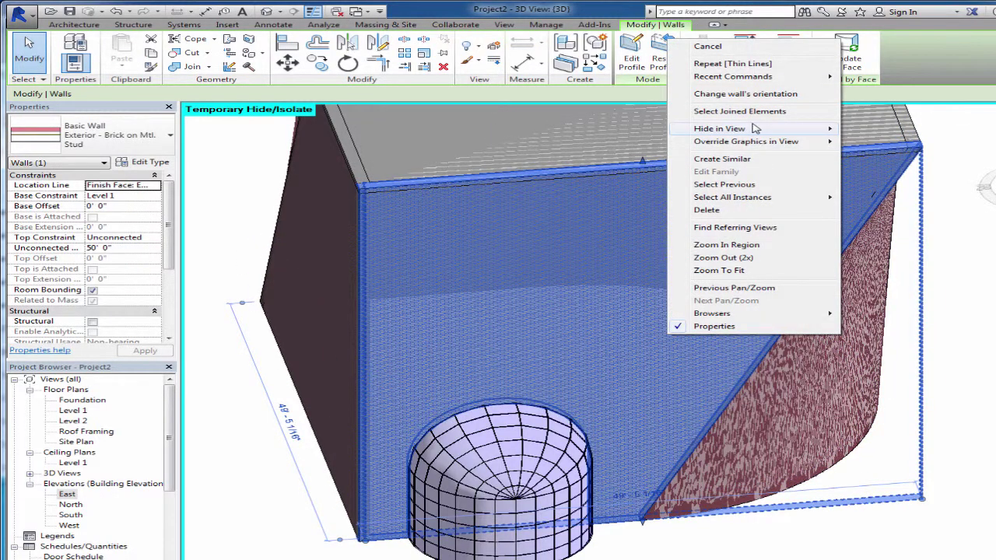
mouse_move(745, 130)
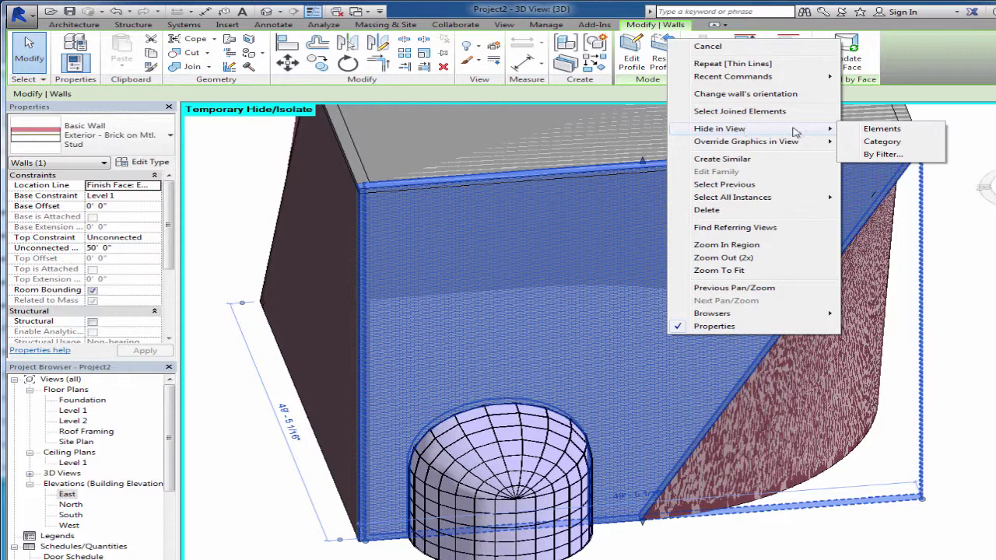
left_click(902, 142)
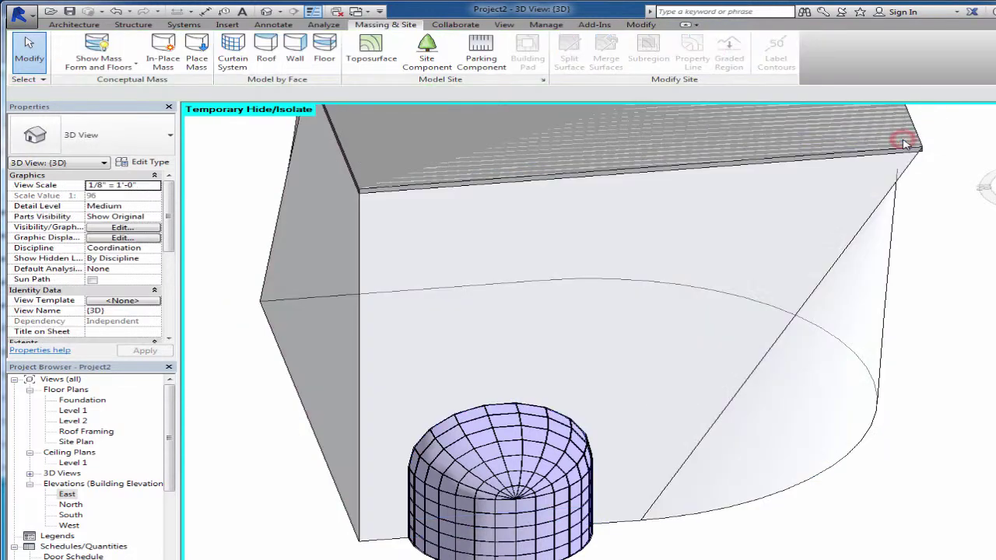
Select the whole curtain system on the entry mass and hide its category in the 3D view
left_click(494, 443)
key("Tab")
left_click(495, 444)
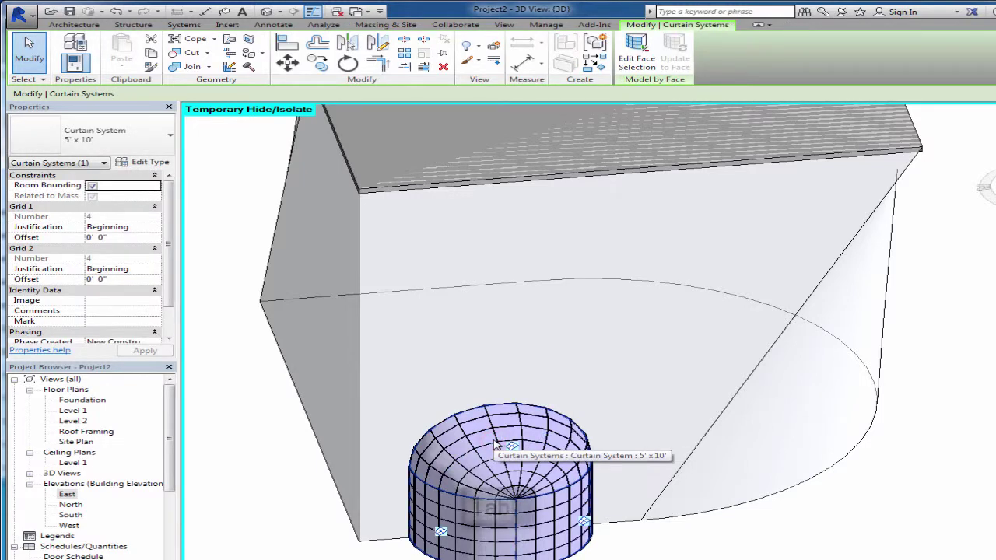
key("Tab")
right_click(495, 444)
mouse_move(632, 236)
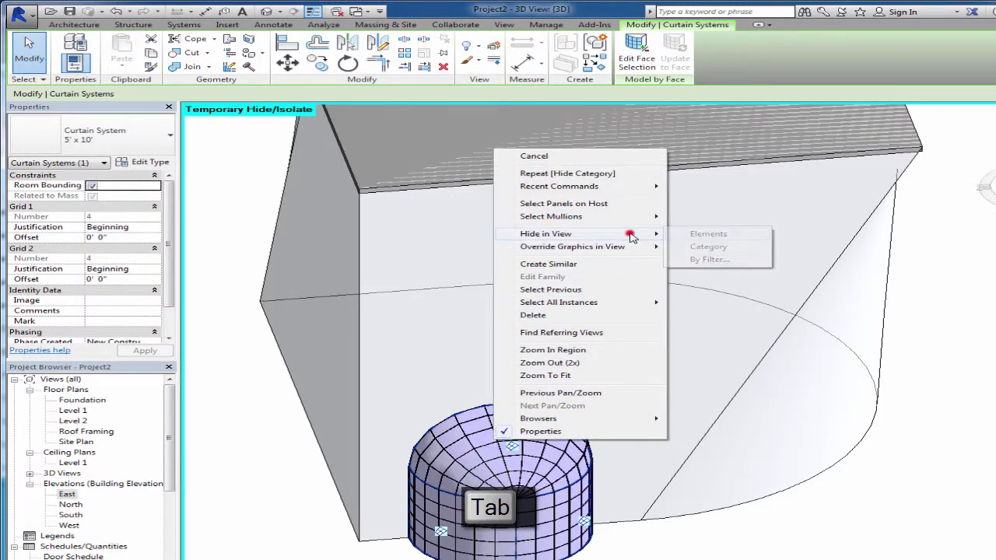
left_click(707, 247)
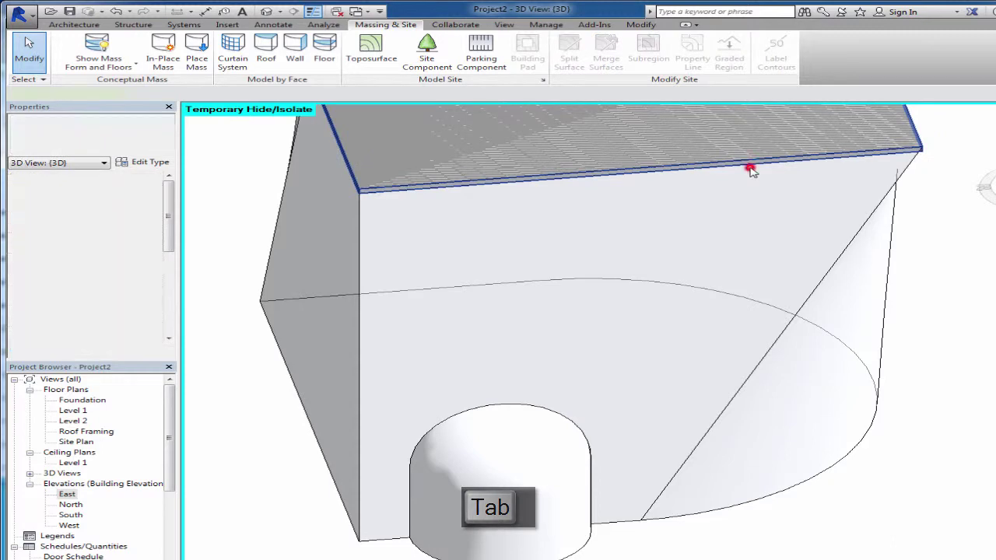
Select the roof on the building mass and hide its category in the 3D view
left_click(751, 171)
right_click(751, 171)
mouse_move(814, 222)
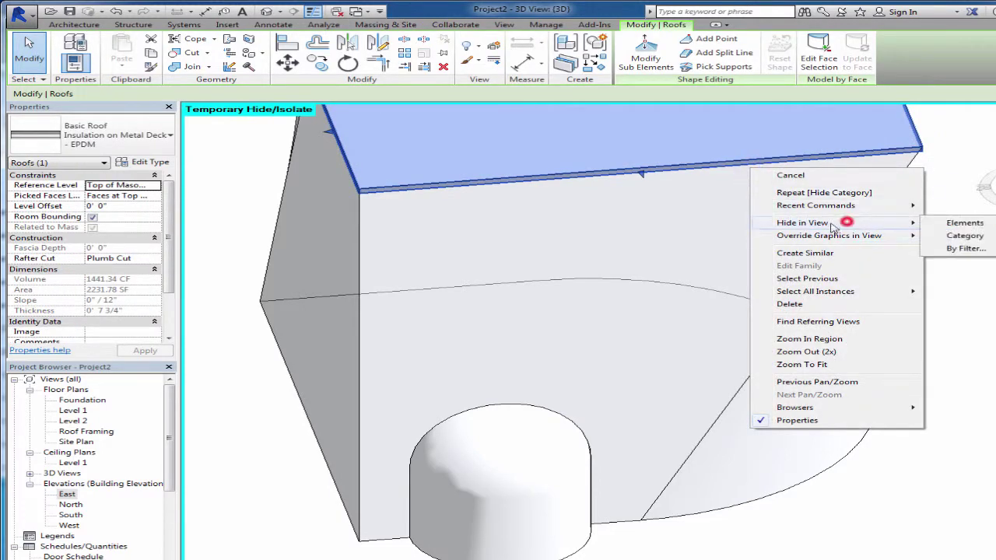
left_click(944, 236)
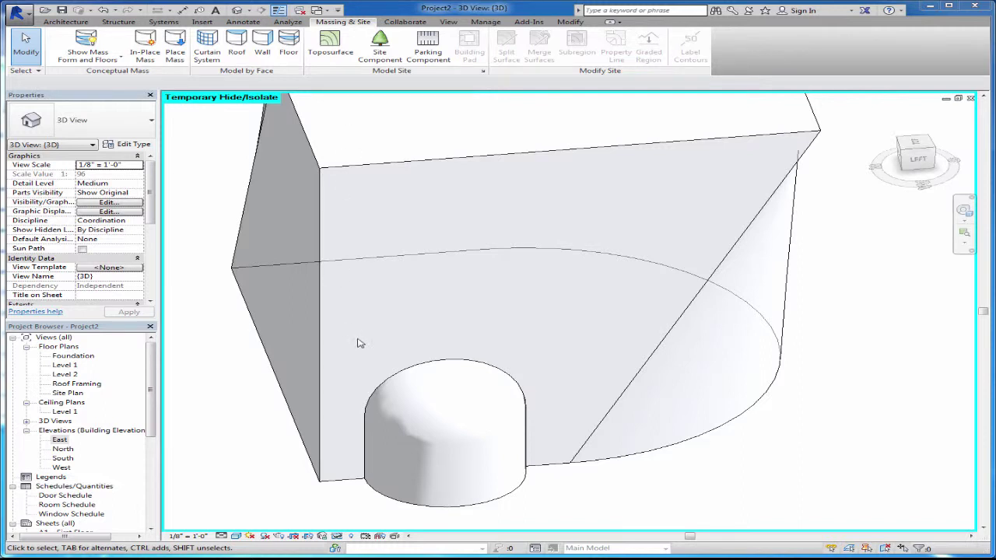
Reset the temporary hide/isolate in the 3D view
left_click(337, 535)
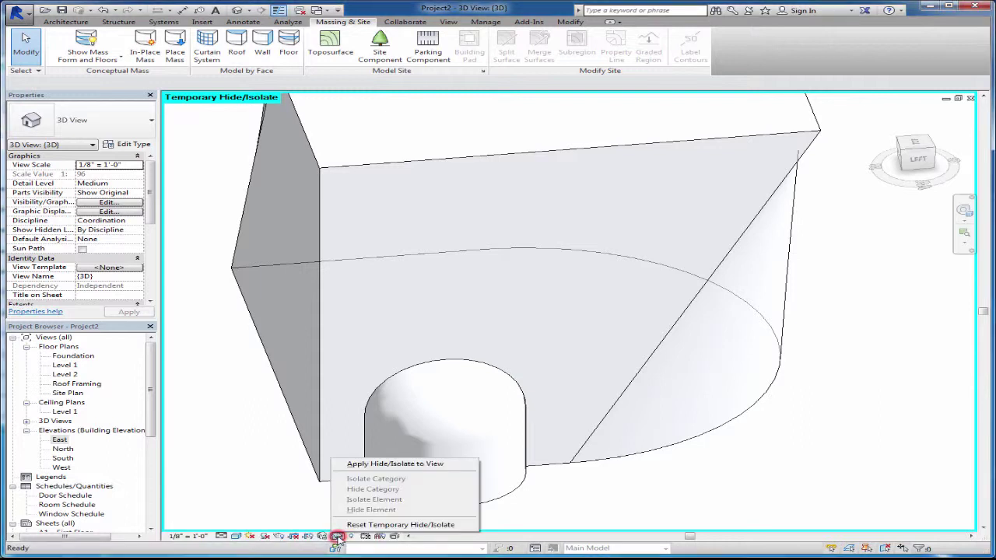
left_click(384, 525)
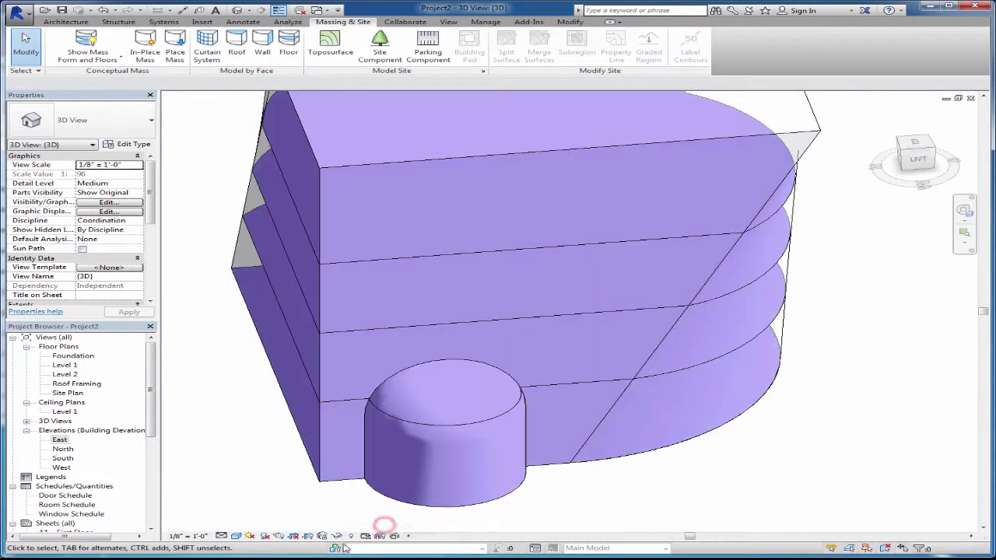
middle_click_drag(570, 284, 530, 334)
scroll(530, 337, "down", 2)
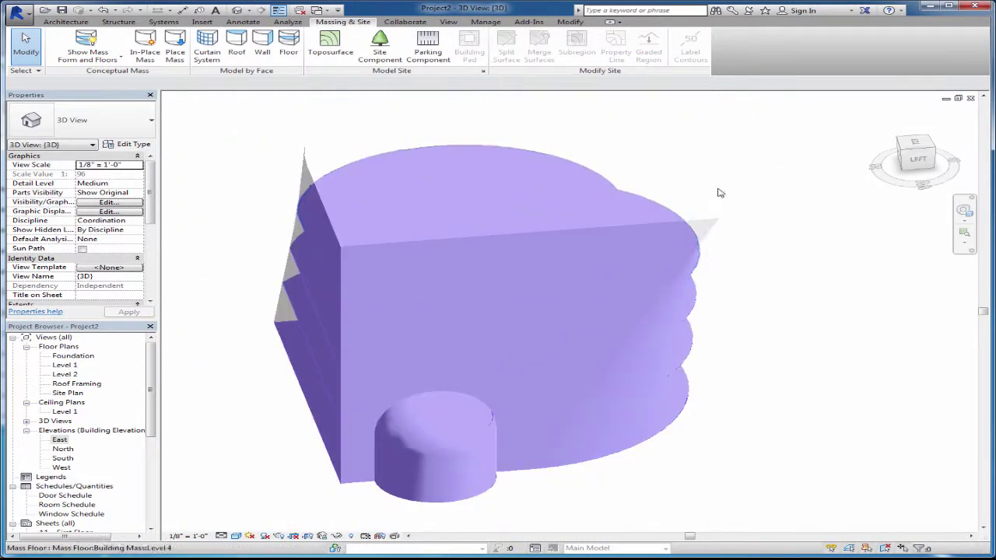
Hide the building mass element in the 3D view, leaving its mass floors displayed
left_click(706, 183)
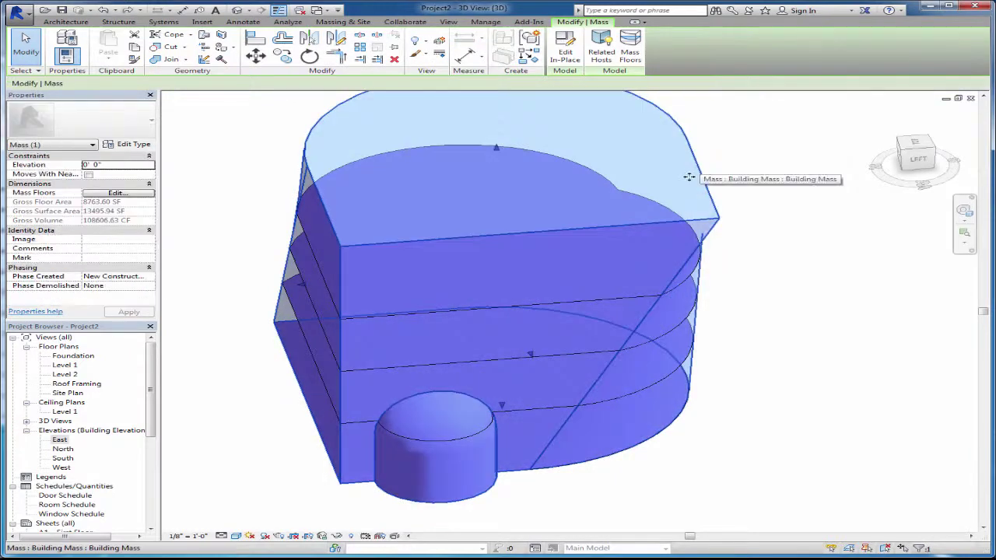
right_click(671, 144)
mouse_move(801, 246)
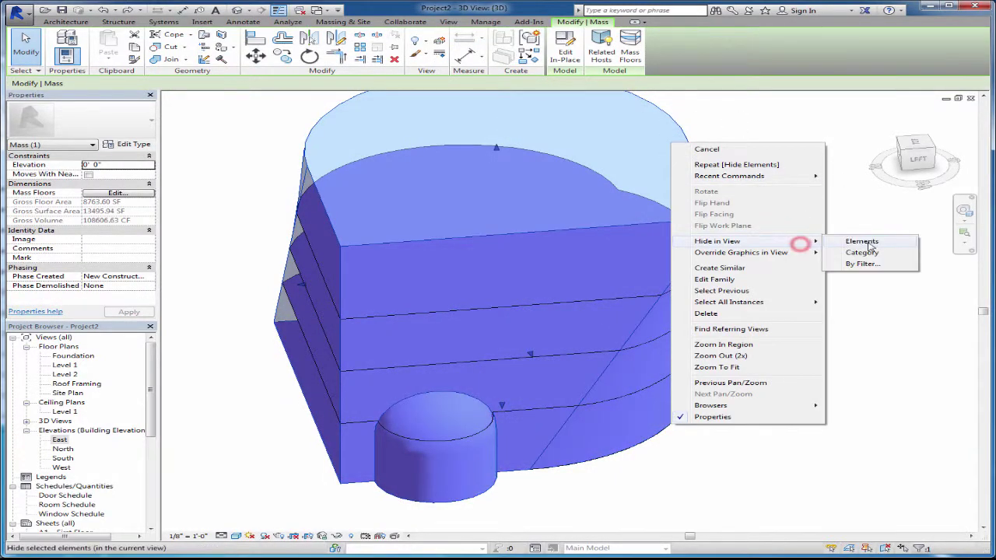
left_click(875, 243)
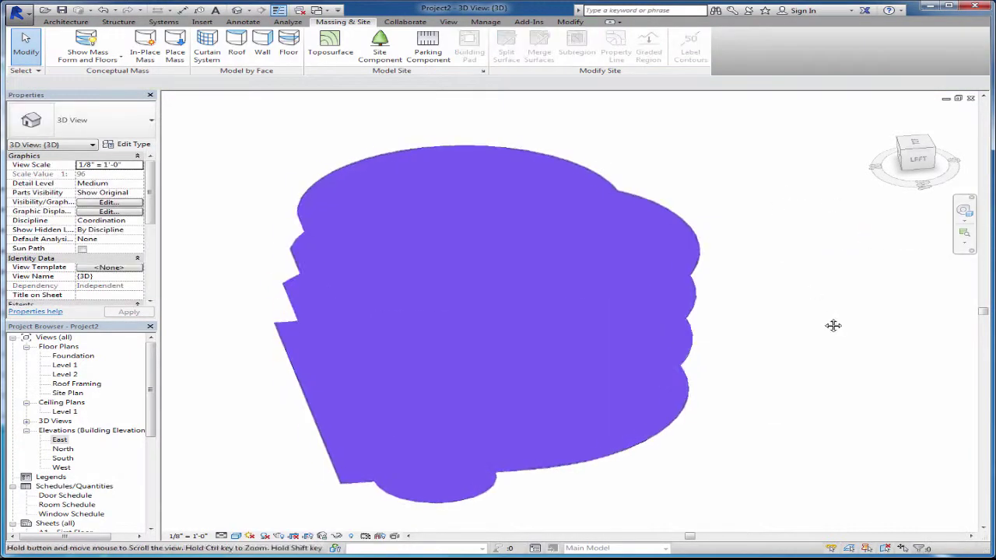
Create 3" LW Concrete on 2" Metal Deck floors by face on the three upper mass floors
middle_click_drag(833, 325, 815, 320)
scroll(816, 319, "down", 1)
middle_click_drag(842, 390, 638, 417, "shift")
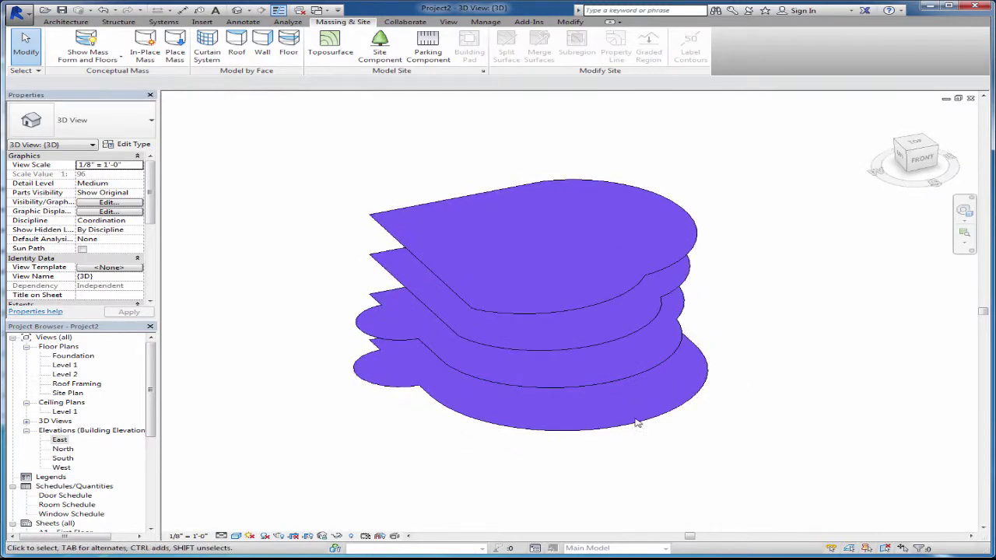
left_click(287, 45)
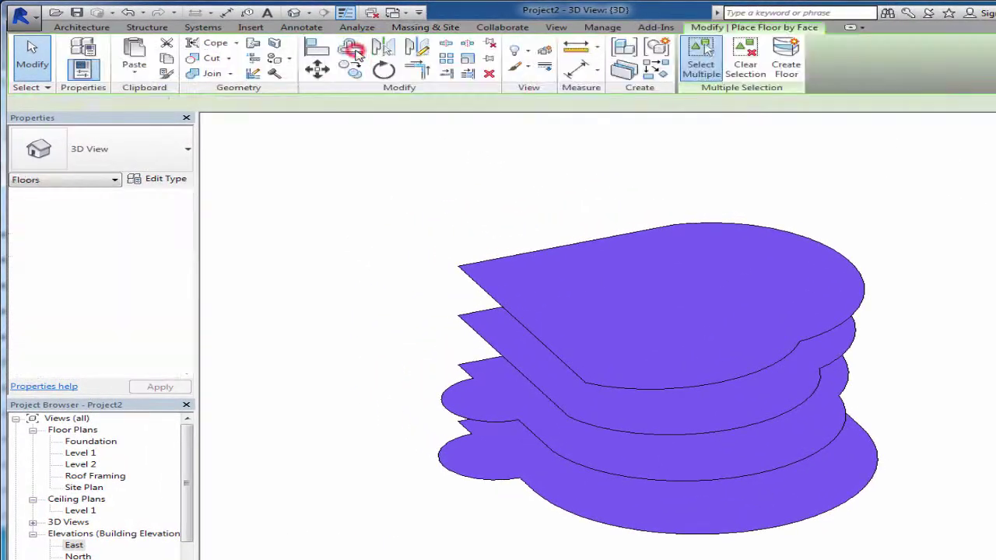
left_click(97, 160)
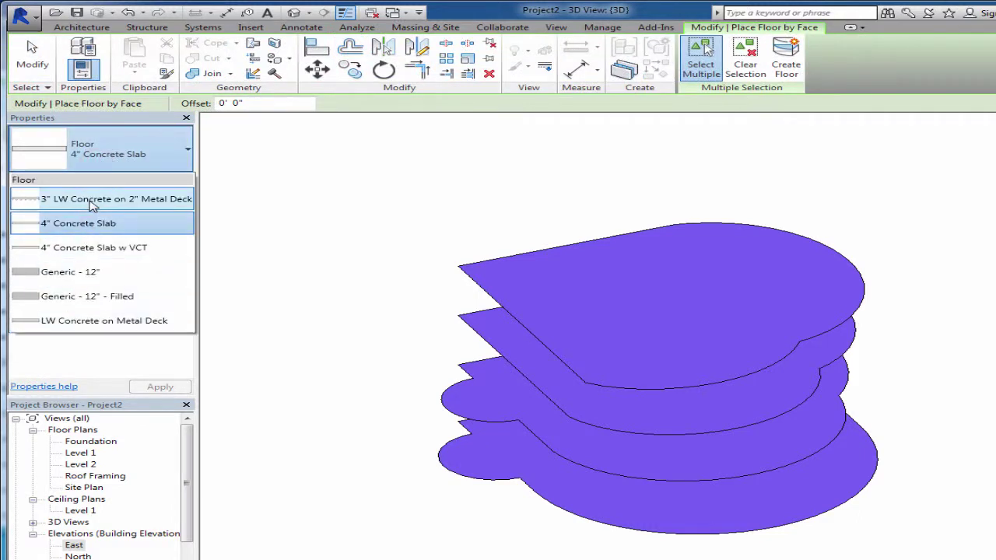
mouse_move(95, 205)
left_click(80, 201)
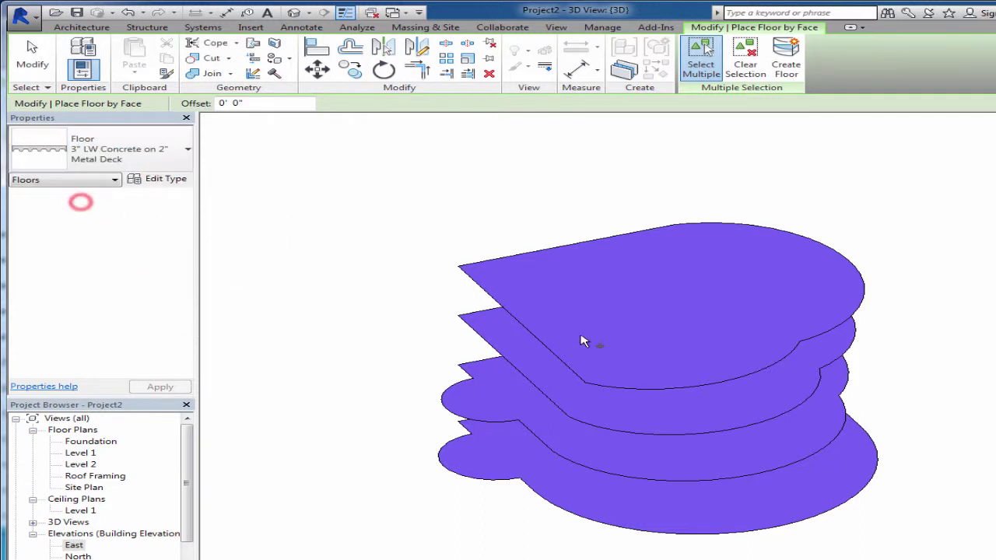
left_click(542, 439)
left_click(562, 410)
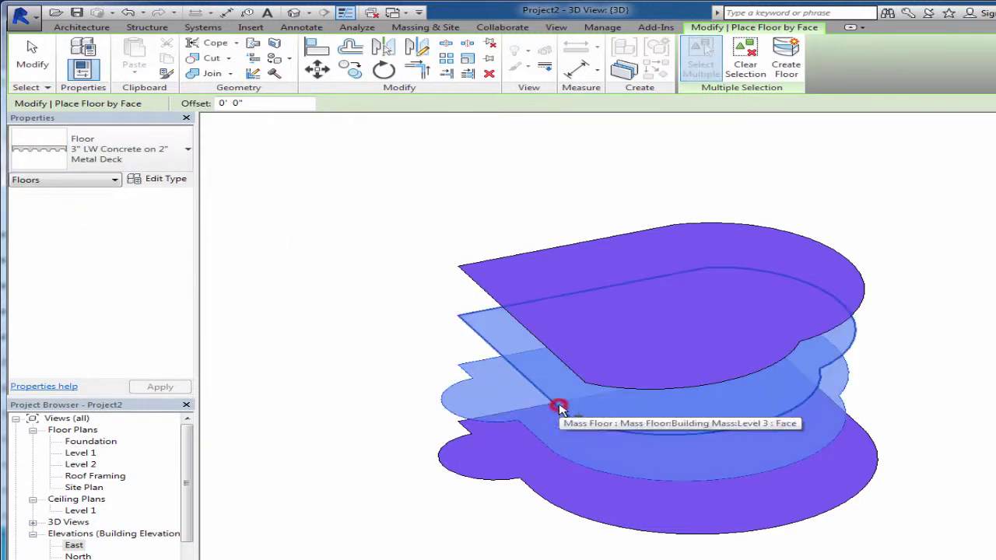
left_click(568, 364)
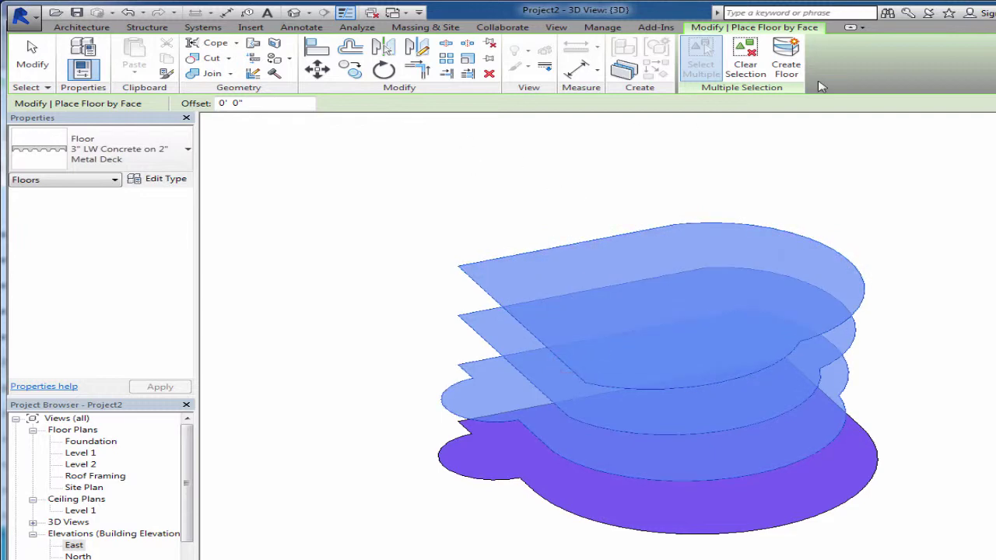
left_click(784, 63)
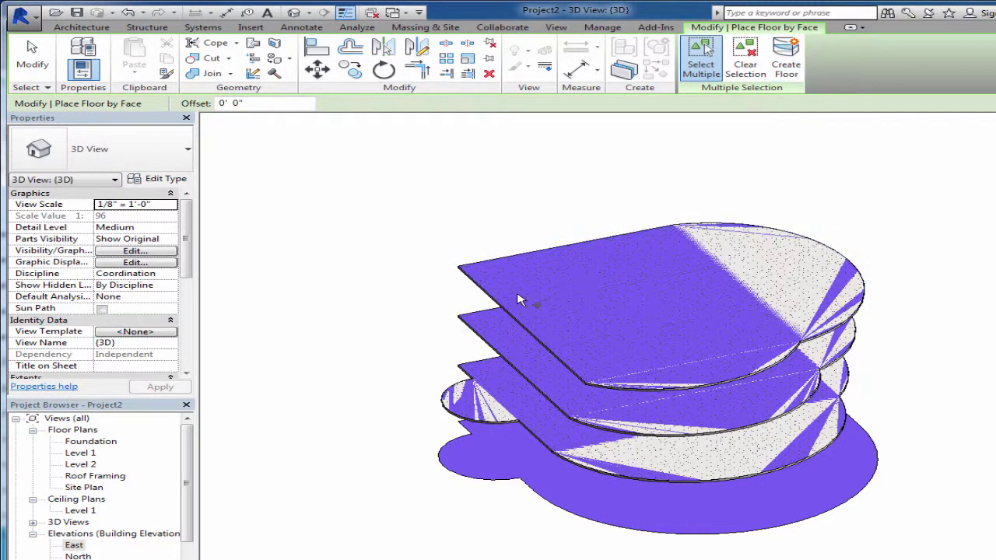
Create a 4" Concrete Slab floor by face on the lowest mass floor
left_click(430, 28)
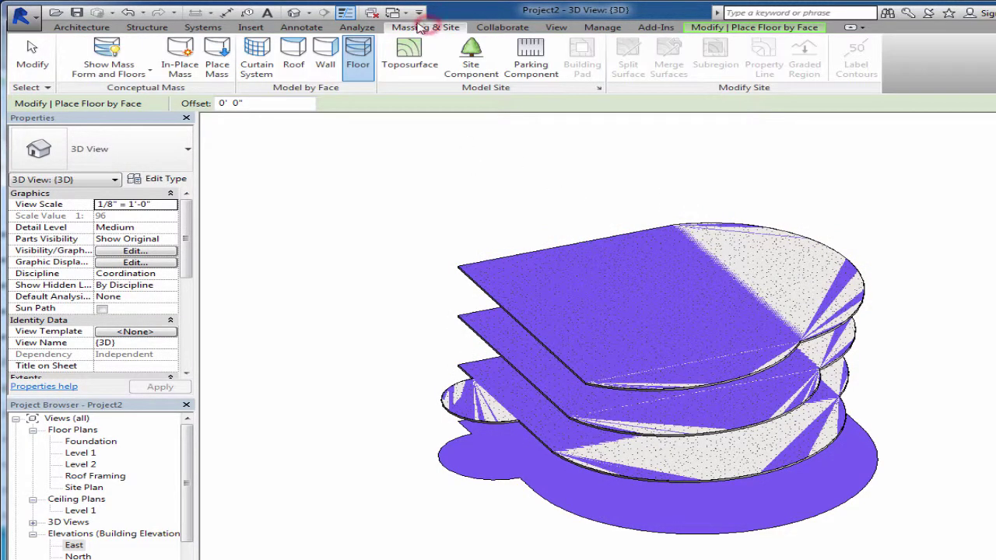
left_click(357, 51)
left_click(169, 150)
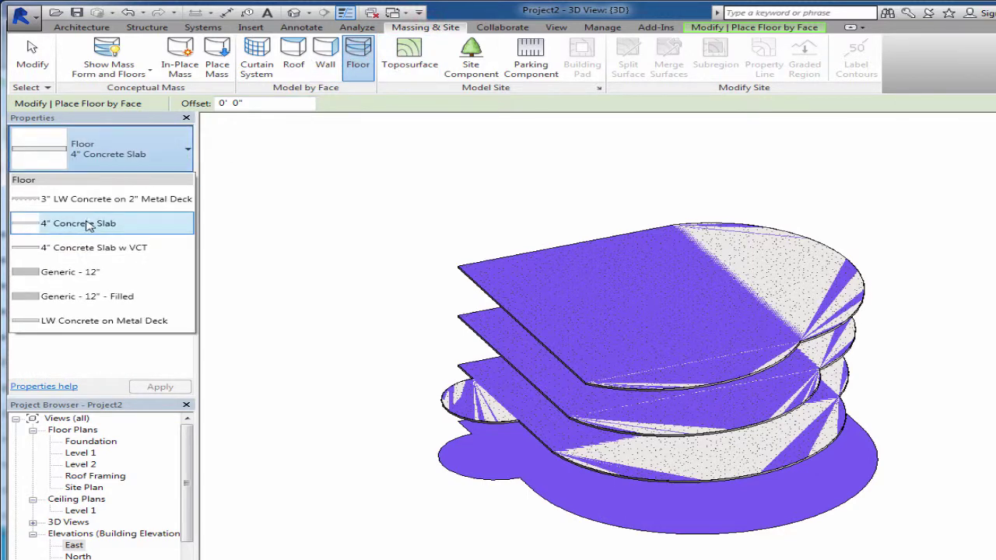
left_click(86, 225)
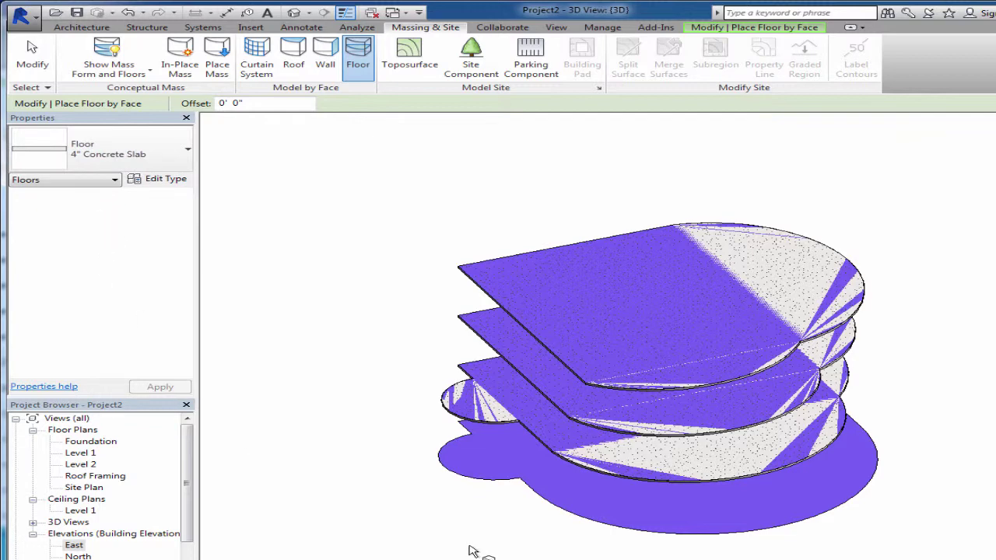
left_click(528, 490)
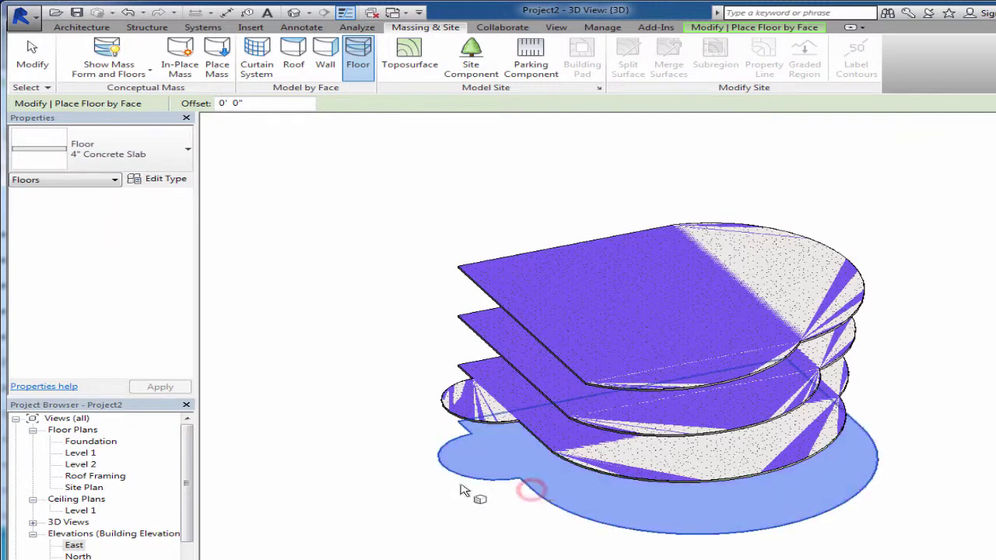
left_click(782, 27)
left_click(785, 58)
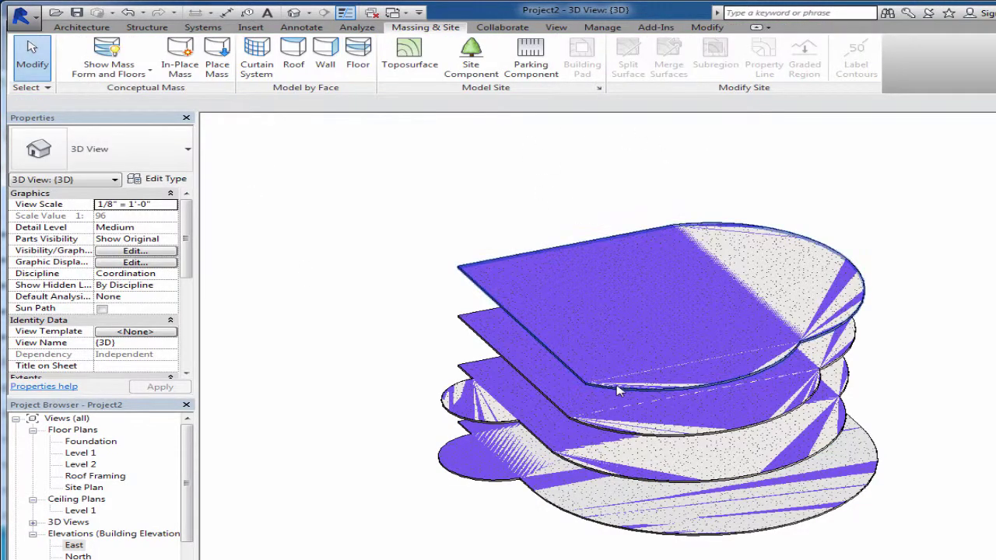
key("Escape")
Select all displayed floors, filter the selection to the Mass Floor category only, and hide those elements in the 3D view
scroll(652, 542, "up", 3)
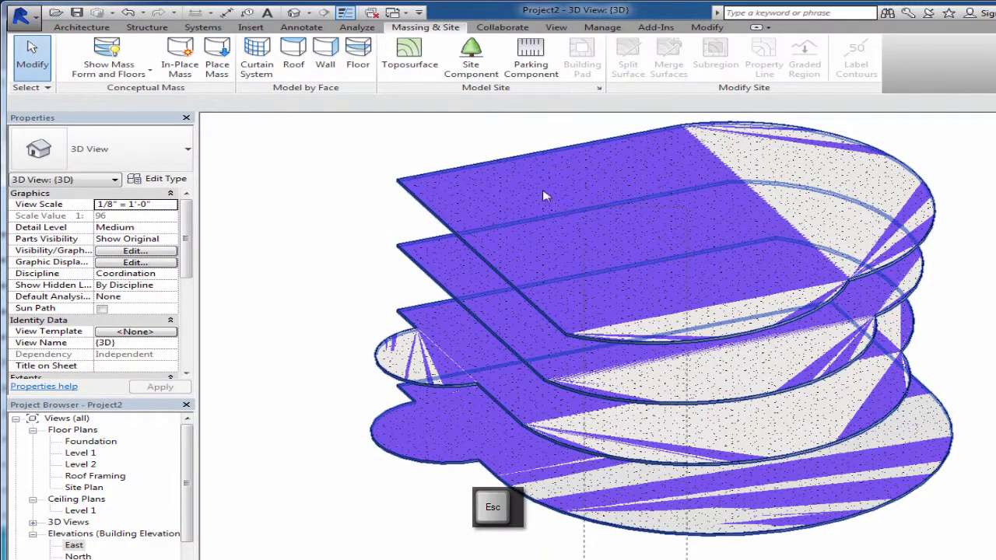
left_click_drag(355, 147, 965, 551)
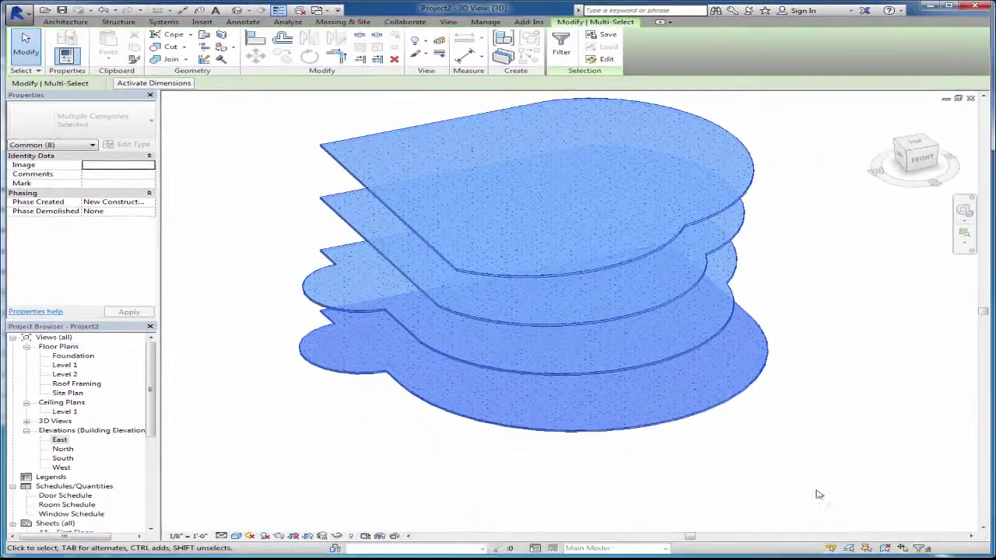
left_click(918, 548)
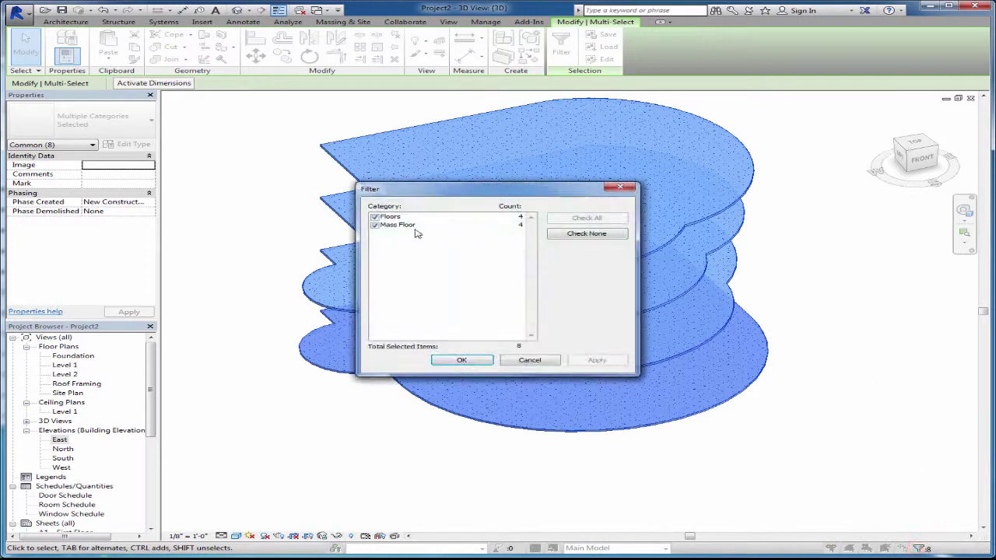
left_click(375, 219)
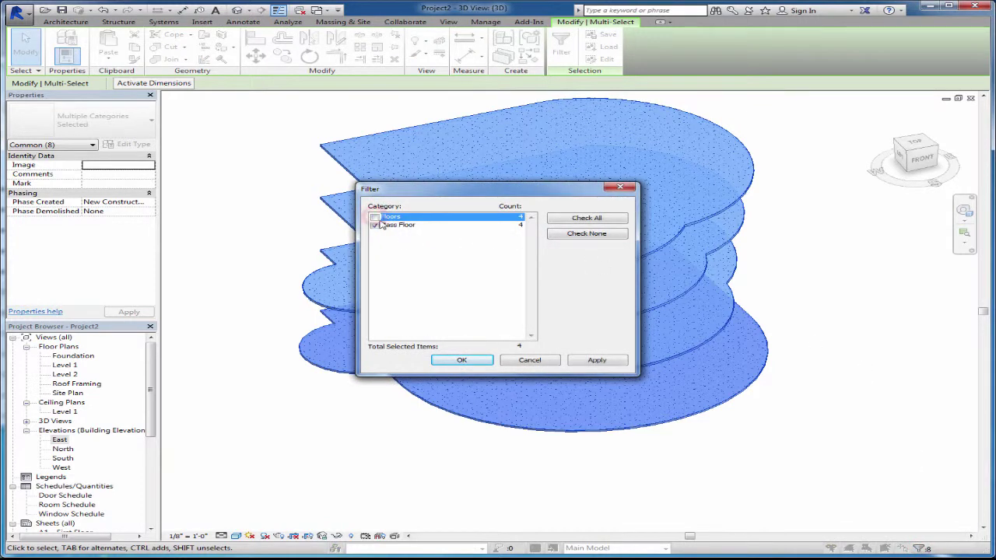
left_click(452, 359)
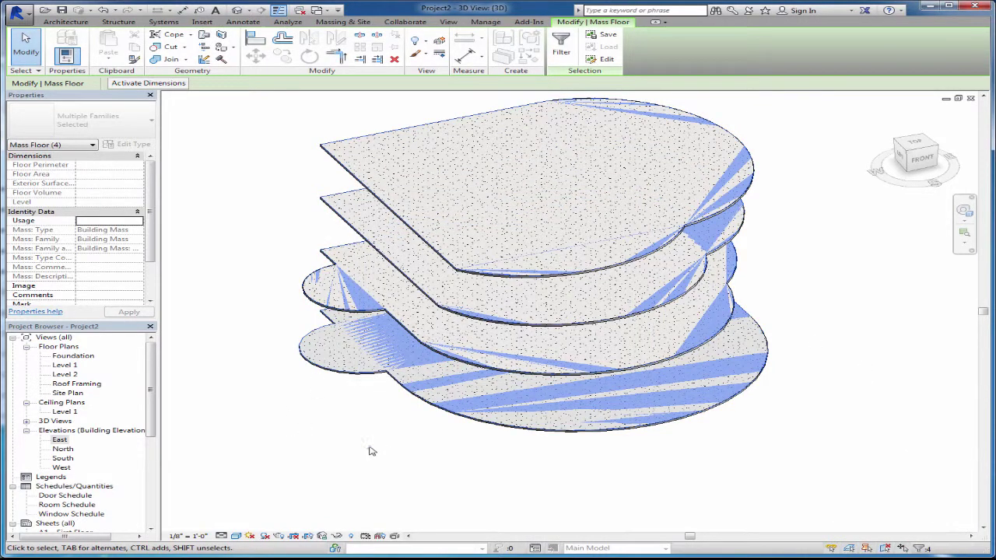
right_click(369, 448)
left_click(484, 265)
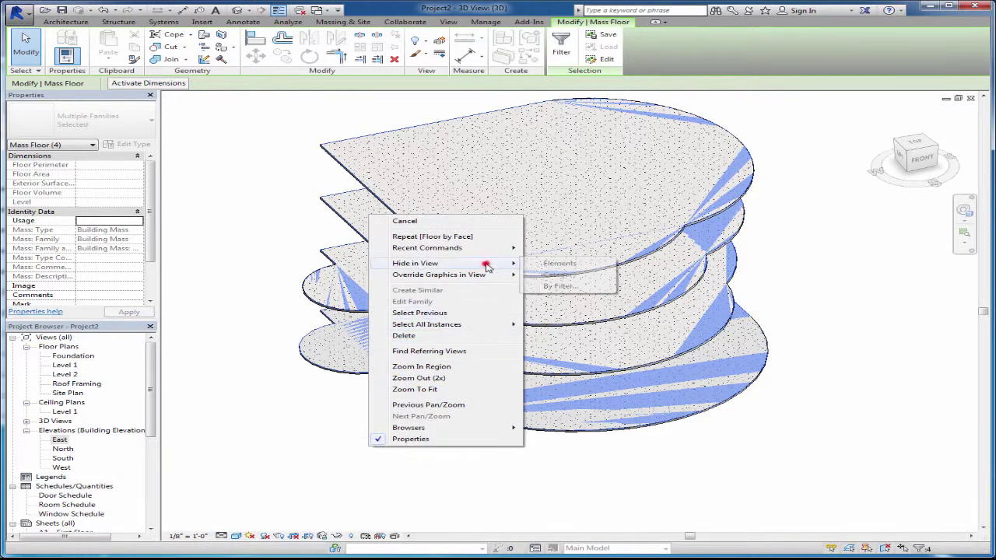
left_click(570, 265)
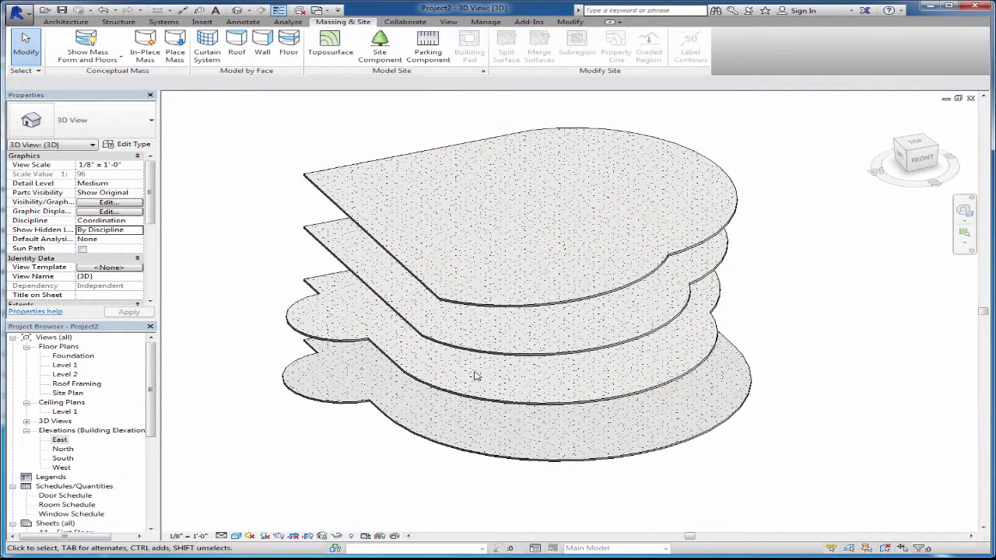
With hidden elements revealed, filter a selection of the whole model to Curtain Panels, Curtain System Grids, Curtain Systems, Floors, Roofs and Walls
scroll(478, 379, "down", 1)
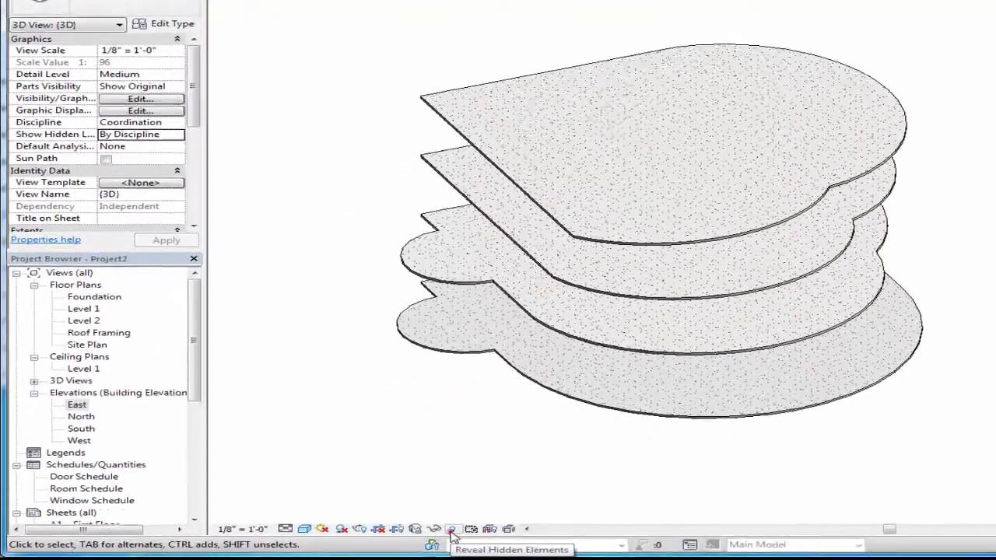
left_click(388, 534)
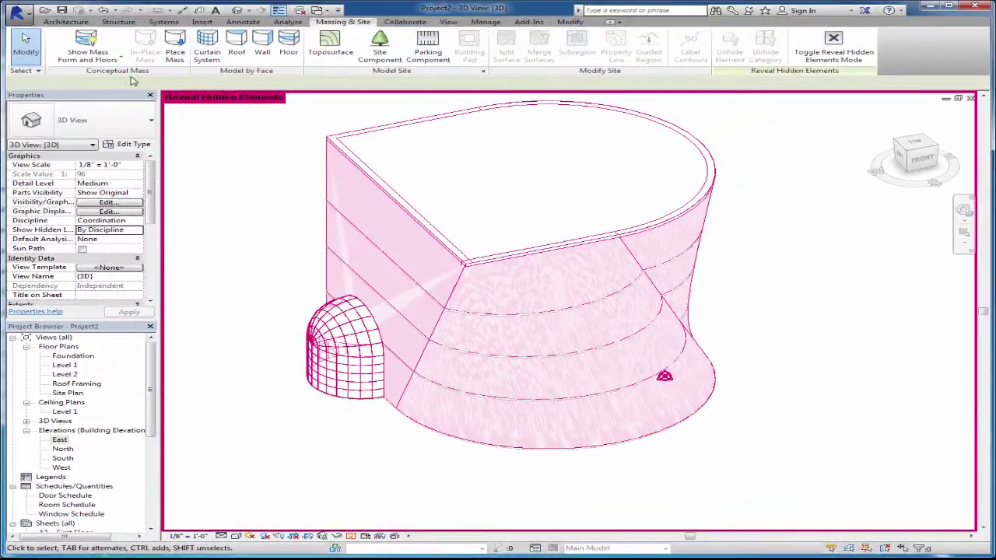
scroll(205, 129, "up", 1)
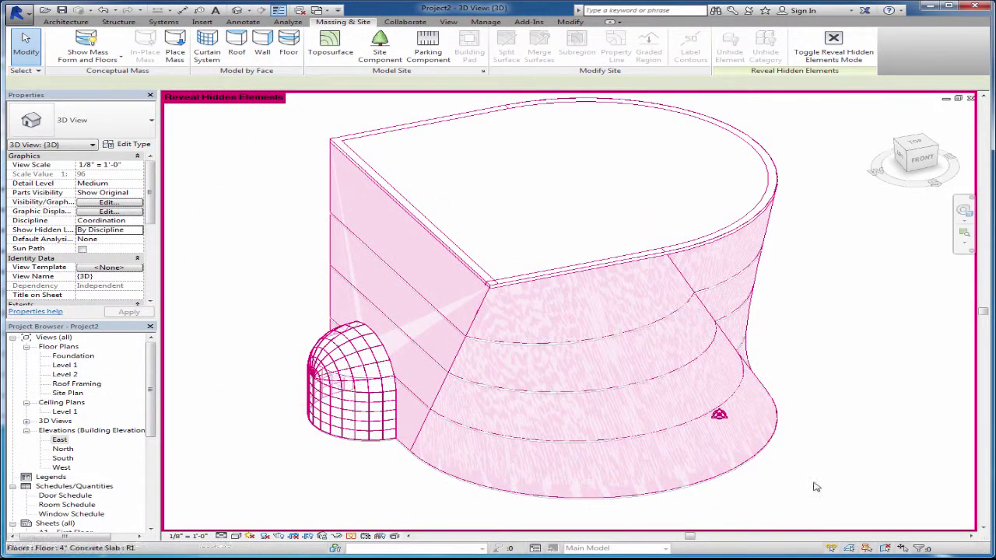
left_click_drag(861, 496, 230, 122)
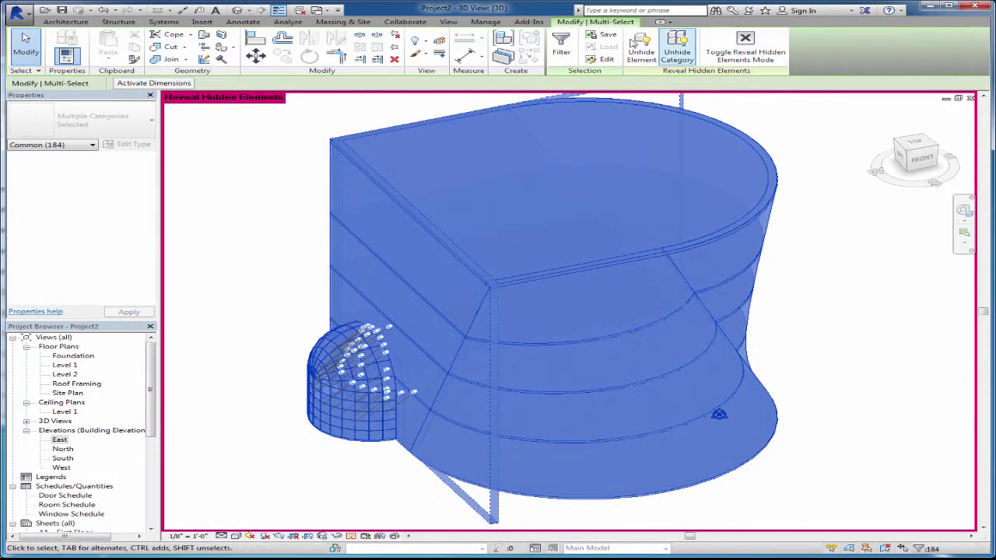
left_click(560, 44)
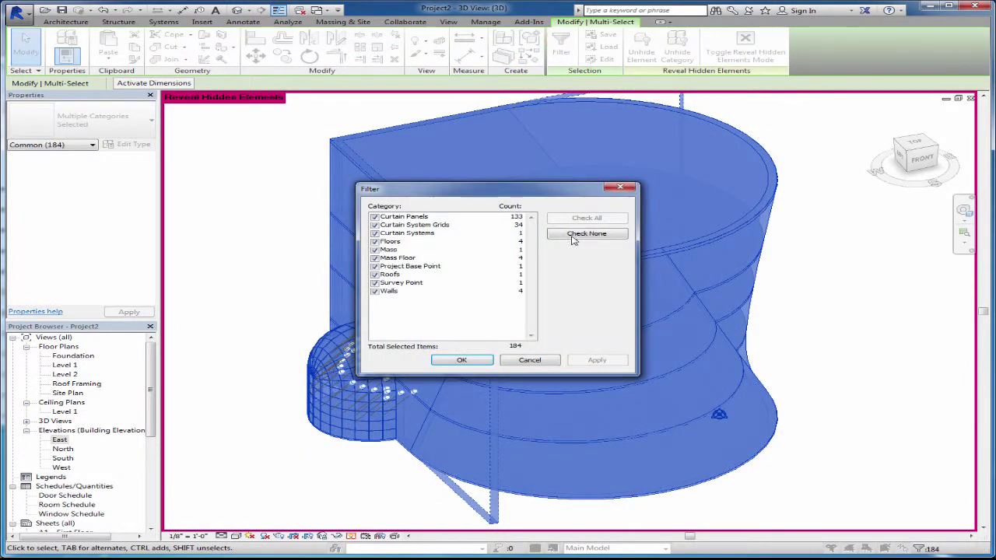
left_click(568, 235)
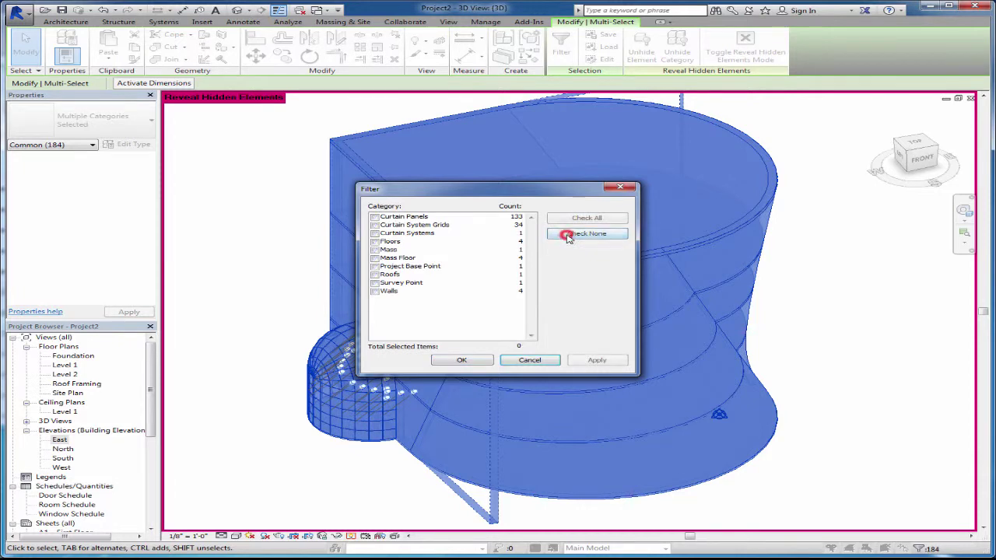
left_click(375, 217)
left_click(375, 225)
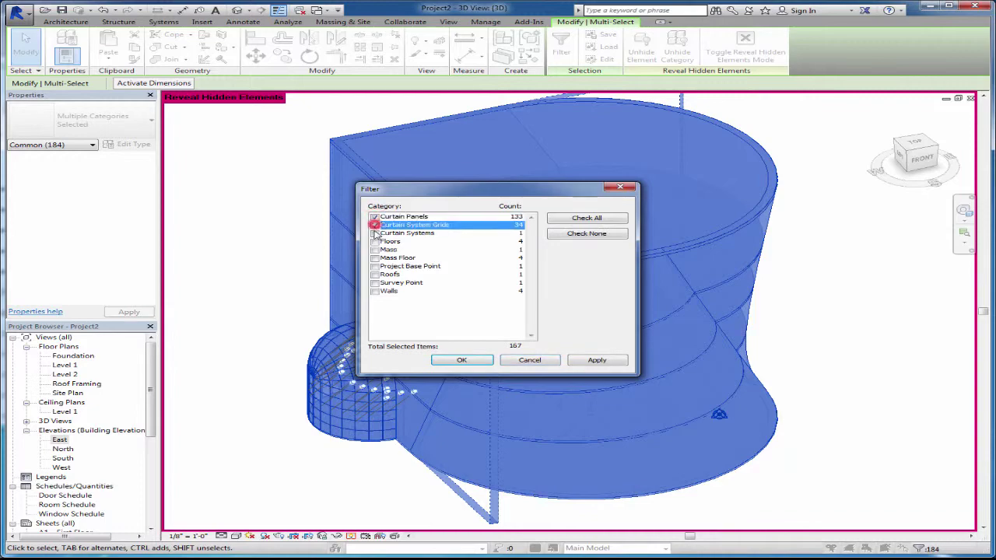
left_click(375, 234)
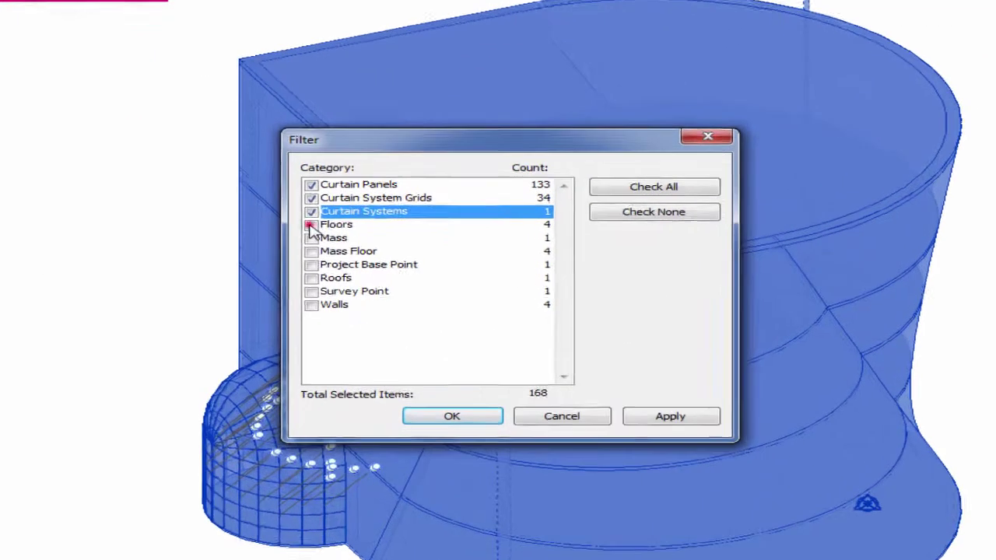
left_click(375, 241)
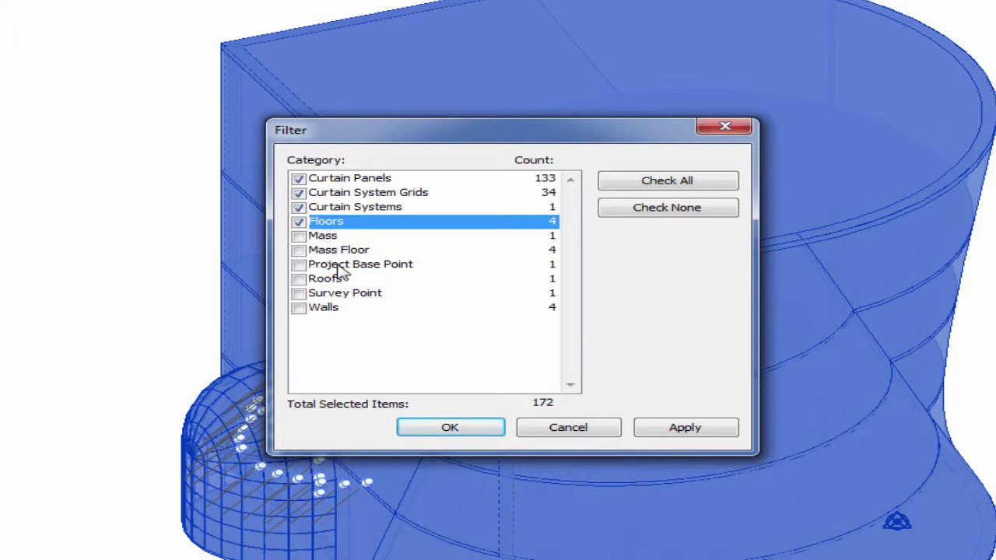
left_click(299, 279)
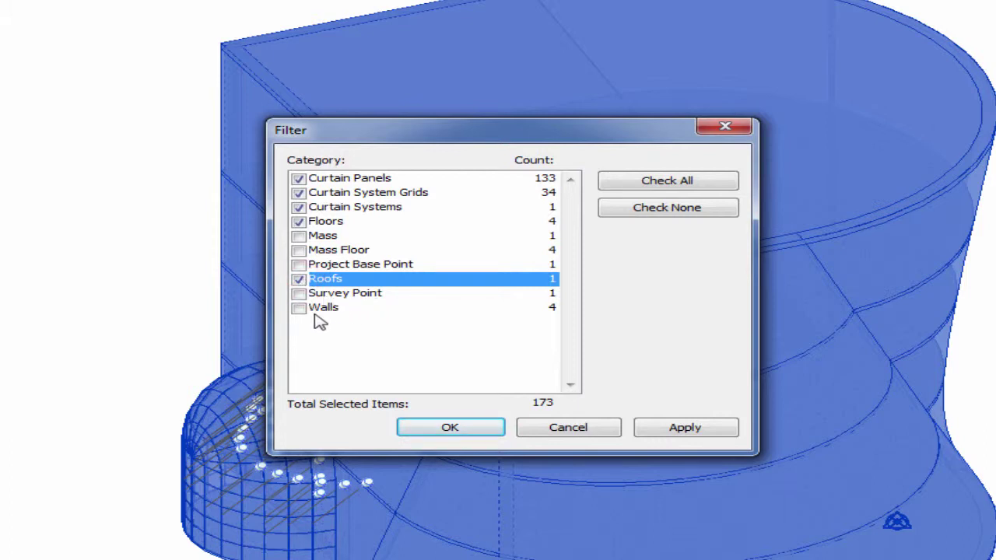
left_click(300, 308)
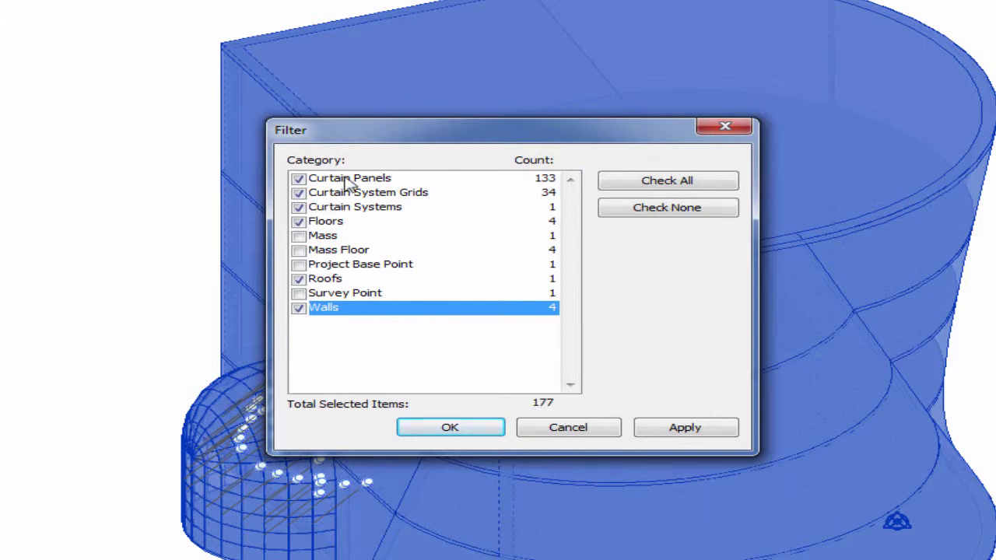
left_click(449, 436)
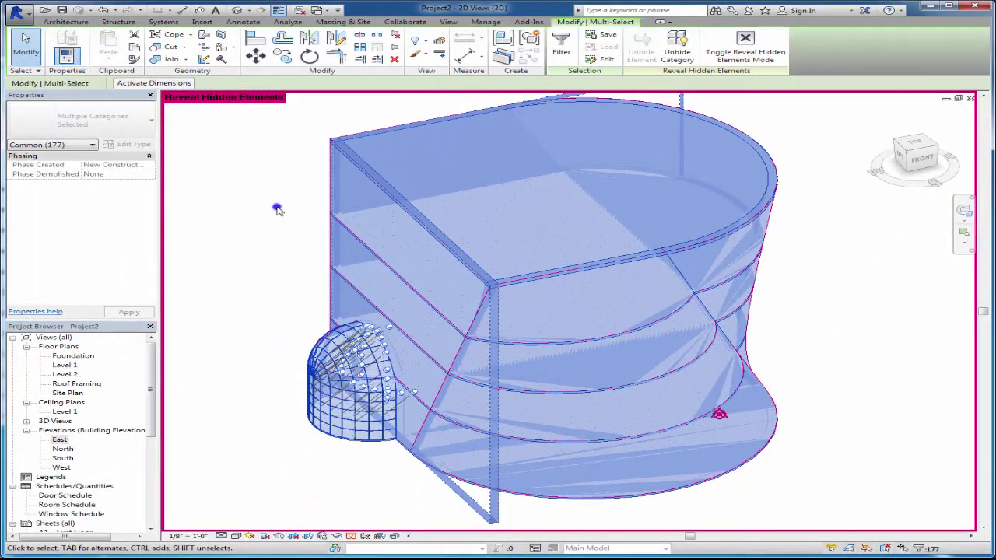
Unhide the selected elements' categories in the 3D view and turn off Reveal Hidden Elements mode
right_click(278, 209)
left_click(372, 269)
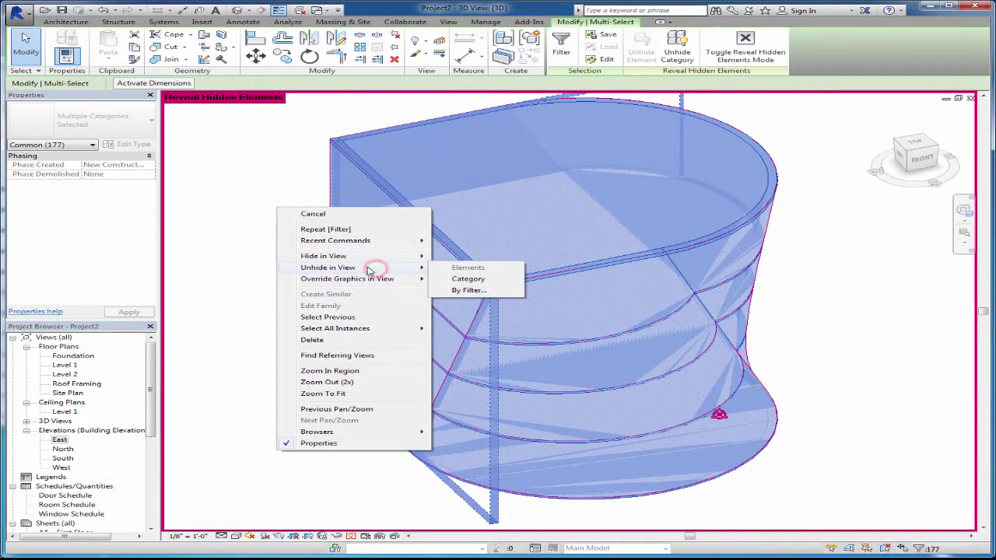
left_click(487, 280)
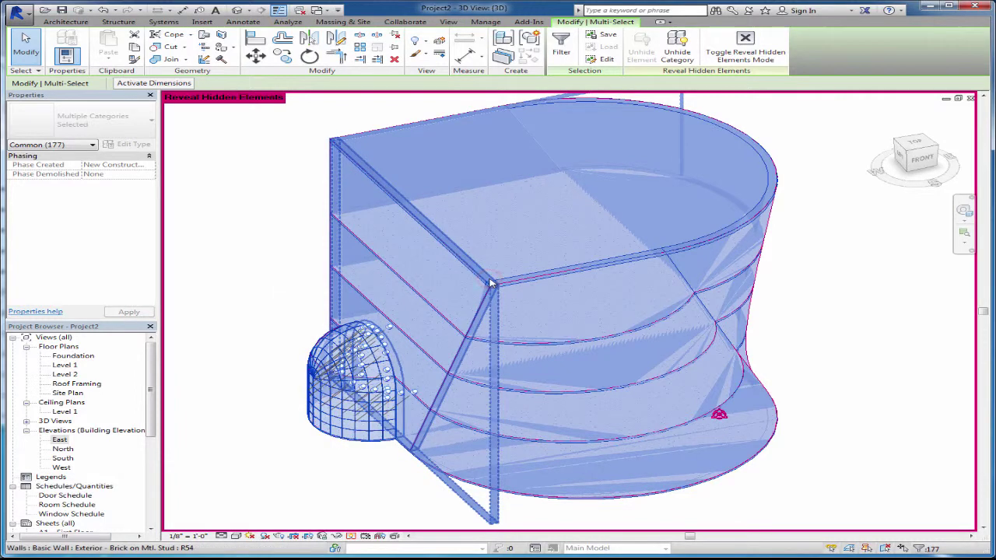
left_click(260, 416)
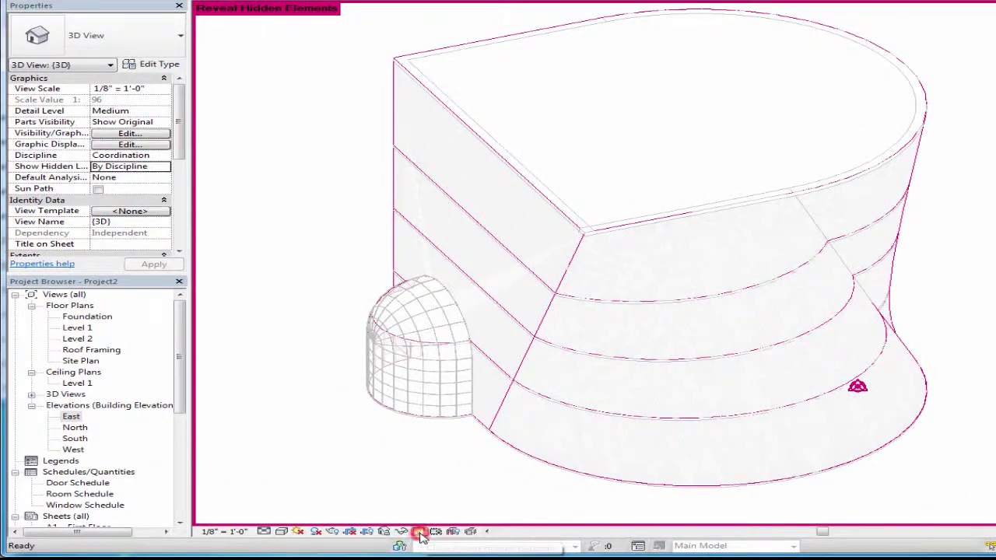
left_click(418, 535)
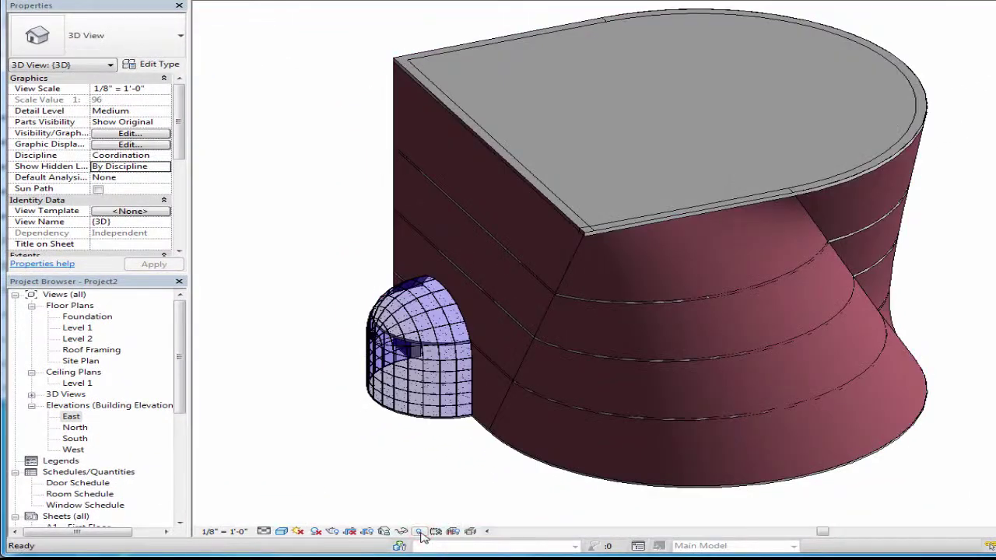
Examine where the floor edges meet the sloped and curved brick walls and the curtain system dome from several sides
middle_click_drag(515, 477, 696, 326, "shift")
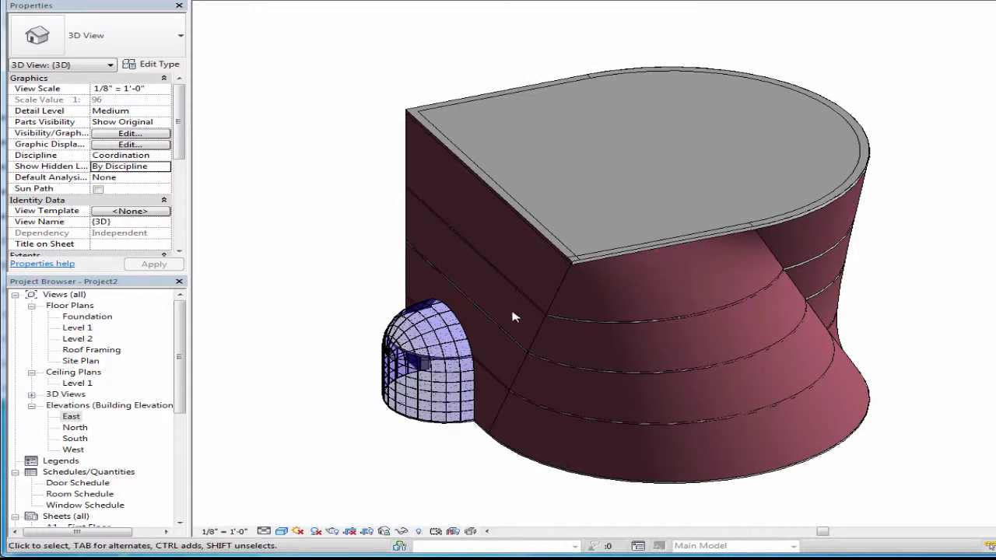
scroll(371, 342, "up", 2)
scroll(370, 343, "up", 5)
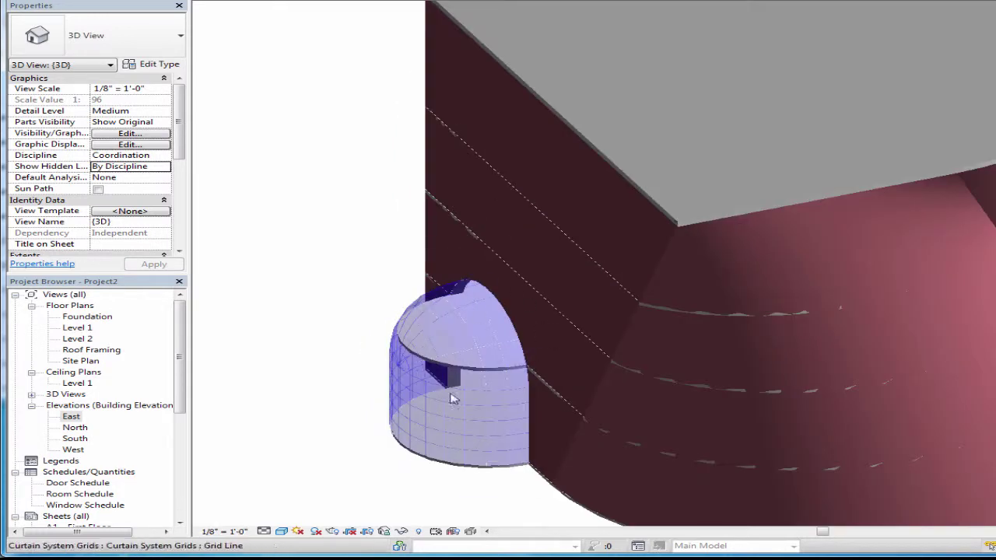
scroll(346, 332, "up", 2)
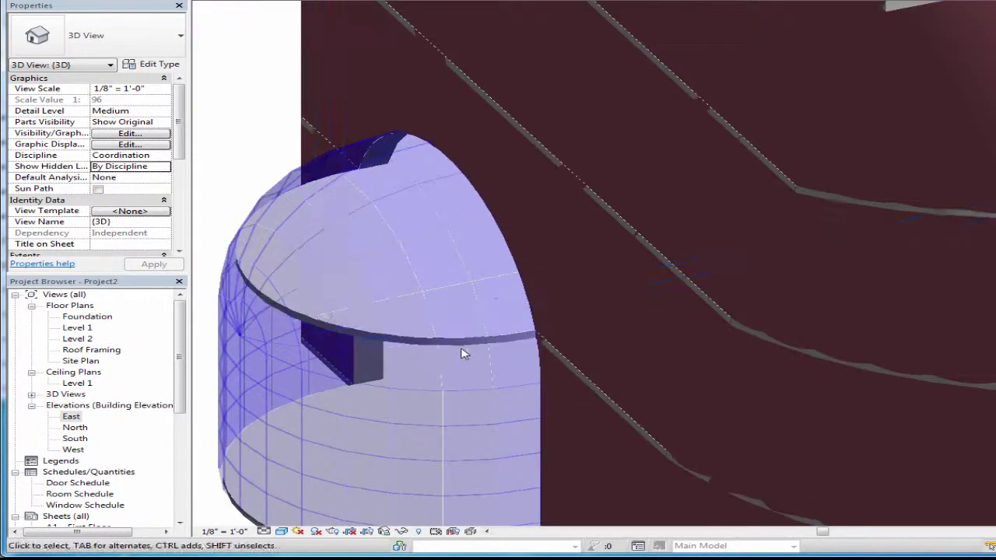
middle_click_drag(462, 351, 313, 306)
scroll(311, 307, "down", 1)
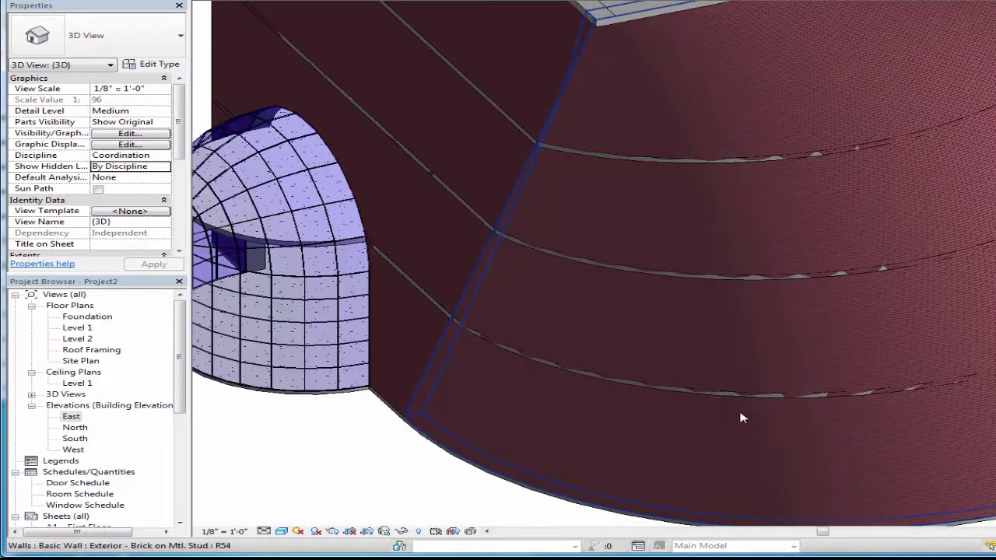
scroll(645, 290, "up", 4)
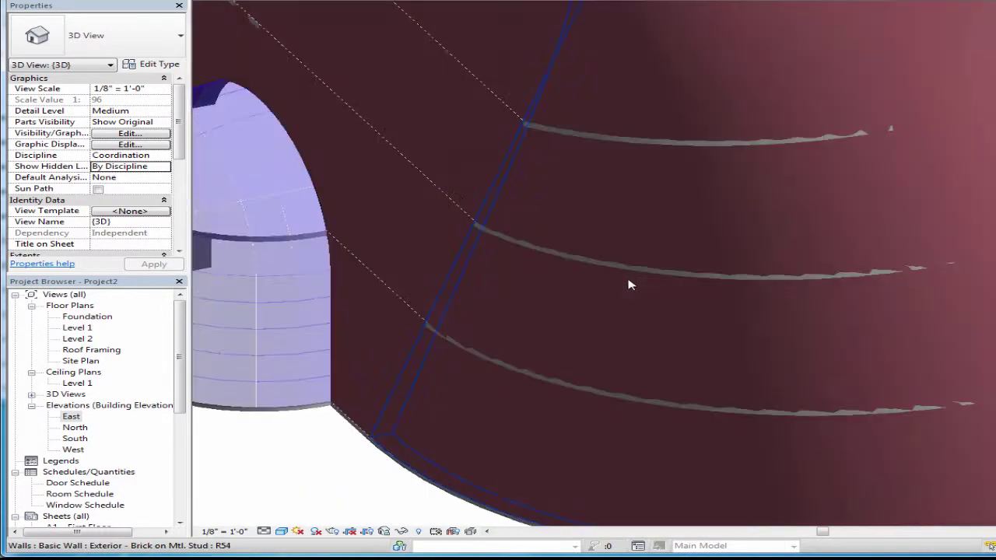
scroll(377, 197, "up", 4)
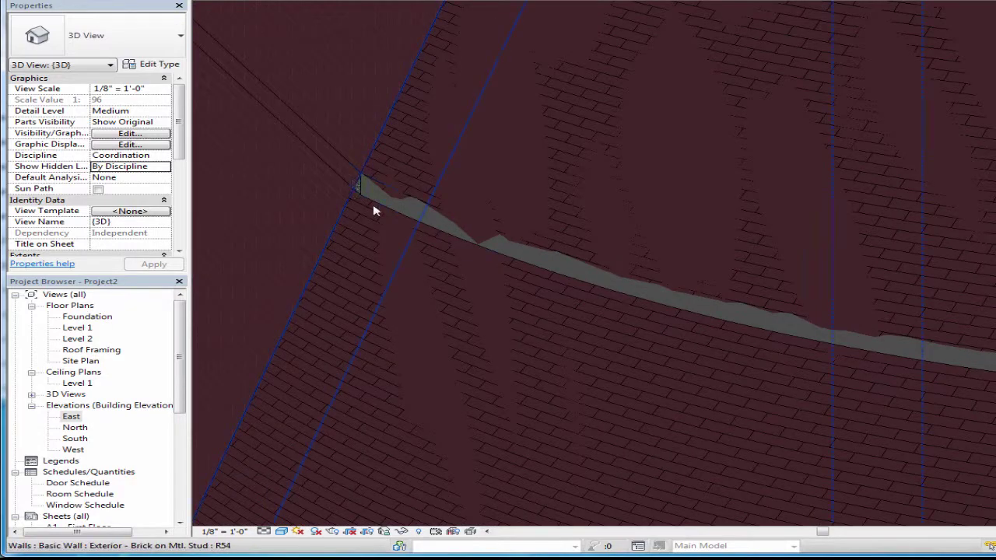
scroll(645, 272, "down", 6)
middle_click_drag(881, 301, 544, 362)
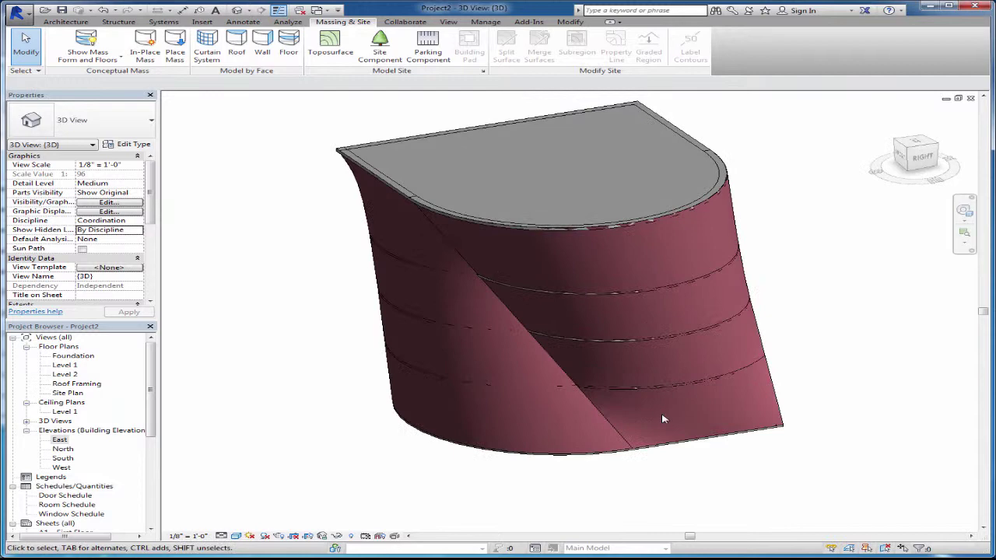
middle_click_drag(663, 419, 569, 395, "shift")
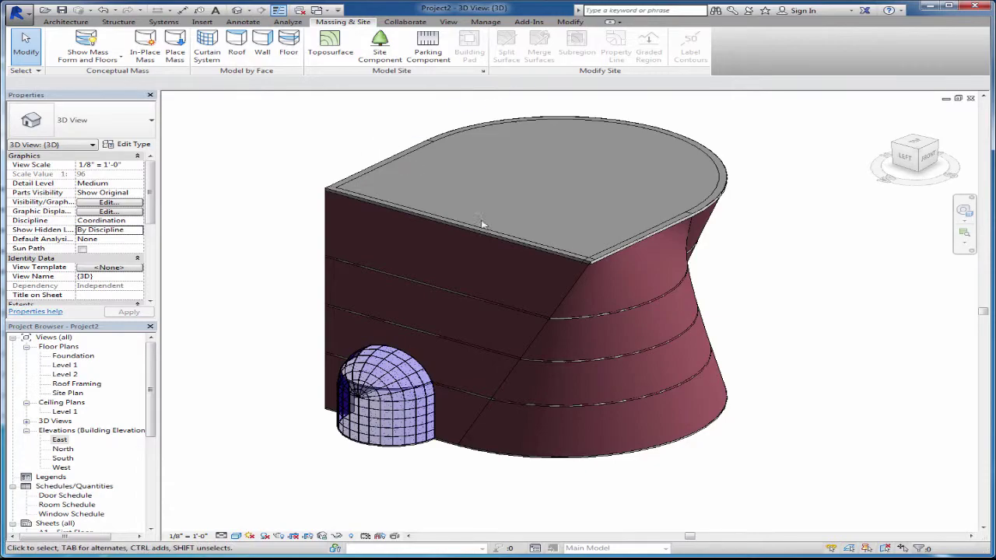
Place four Fixed 36" x 48" windows on the flat brick wall around the dome, two on the lowest storey and two on the second
left_click(62, 22)
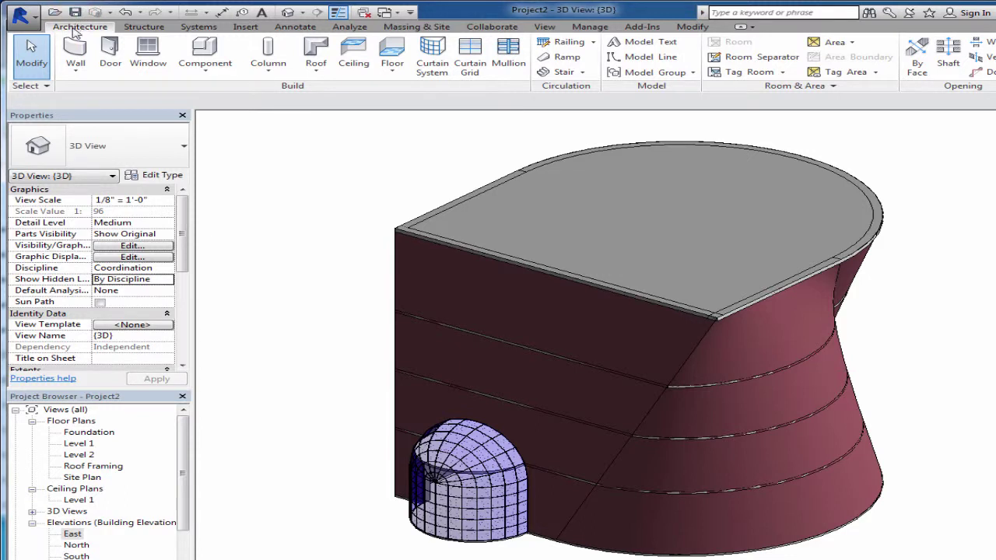
left_click(147, 53)
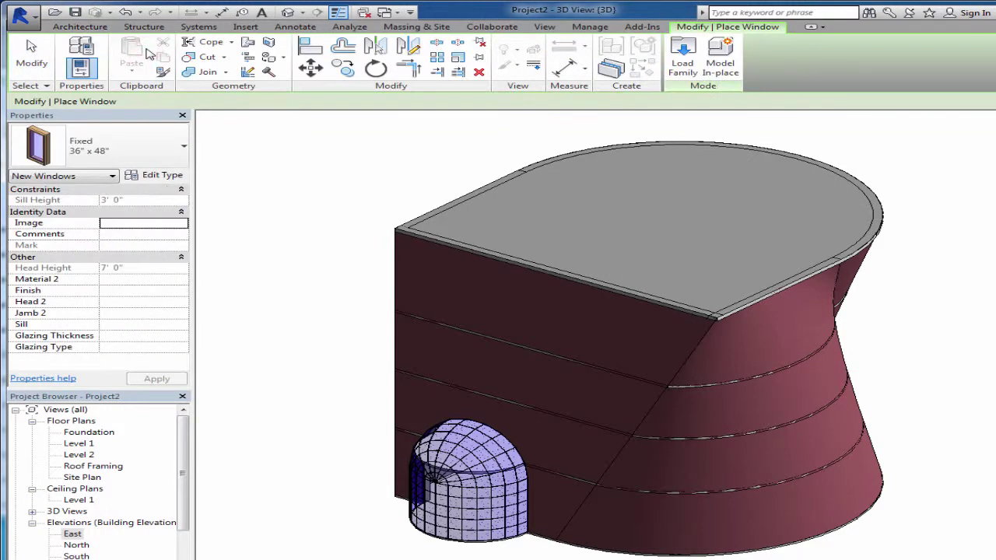
left_click(127, 143)
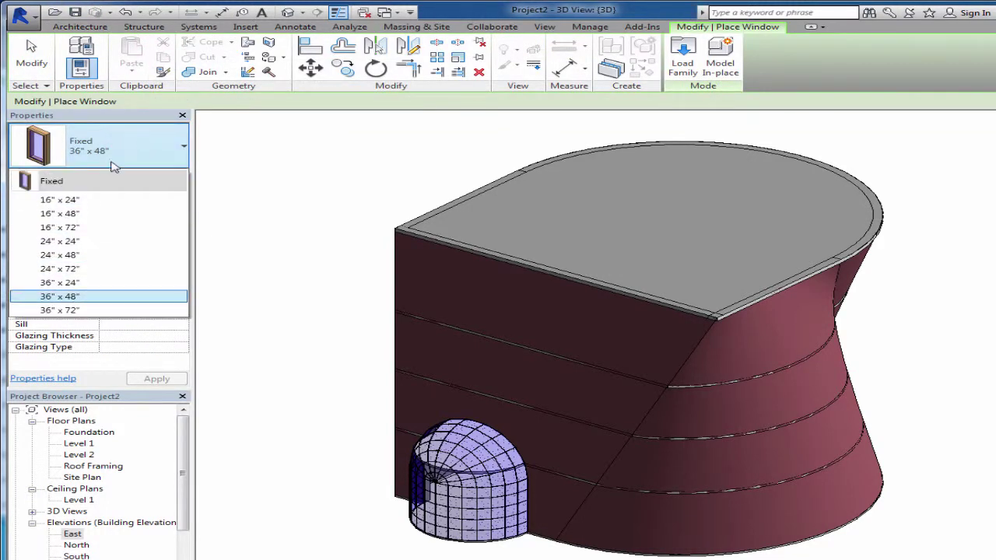
left_click(84, 298)
scroll(583, 509, "up", 4)
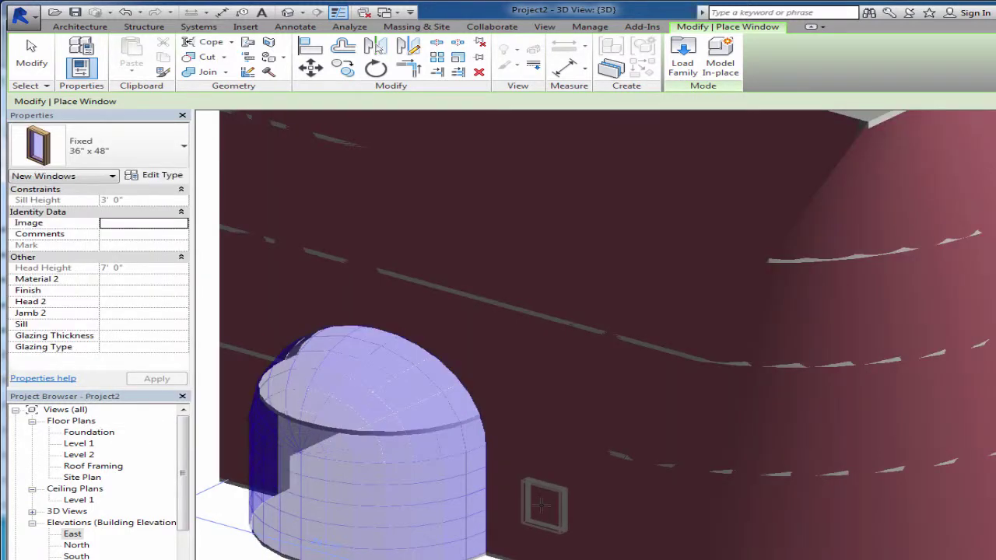
left_click(530, 507)
middle_click_drag(539, 506, 837, 512)
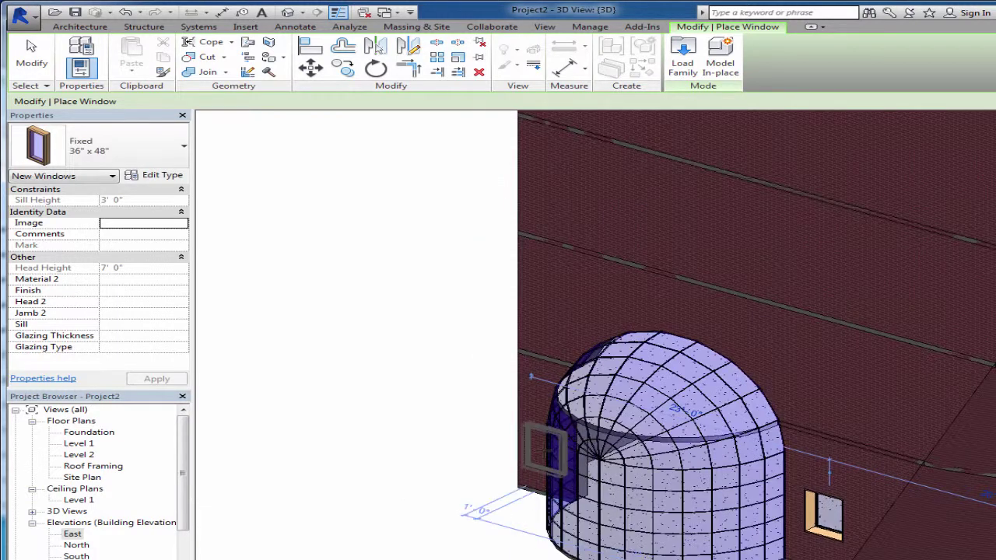
left_click(547, 450)
left_click(549, 311)
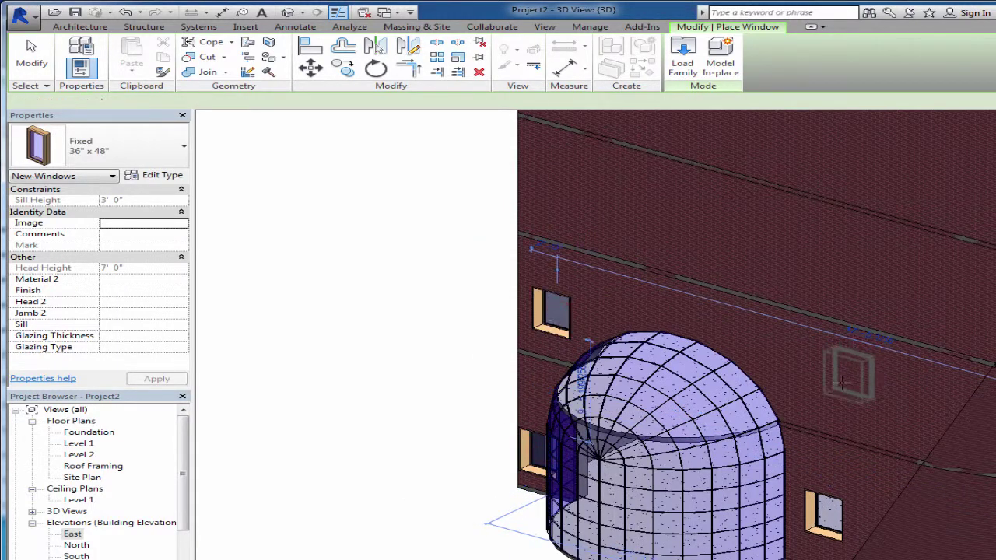
left_click(838, 384)
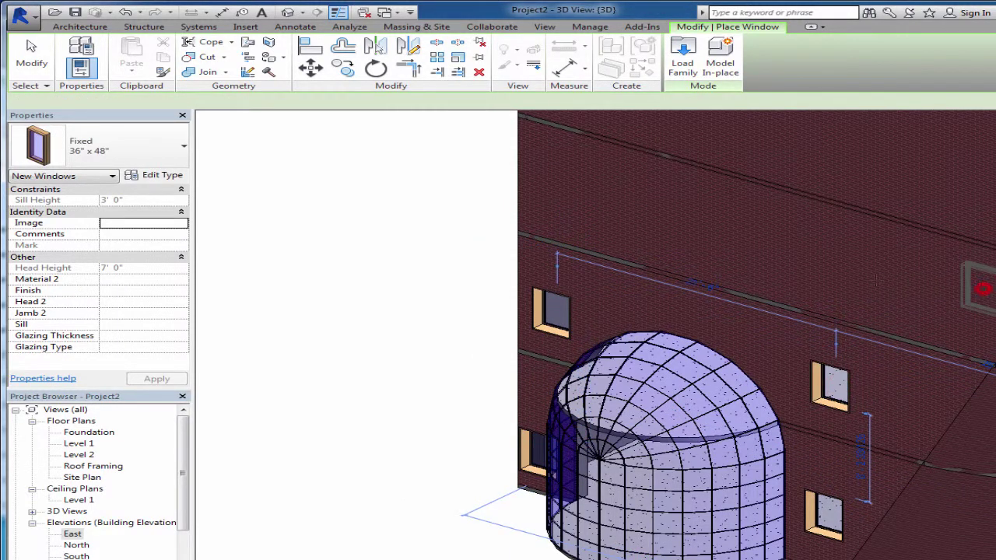
Place a row of five Fixed 36" x 48" windows along the third storey of the flat brick wall
left_click(975, 288)
left_click(847, 268)
left_click(748, 237)
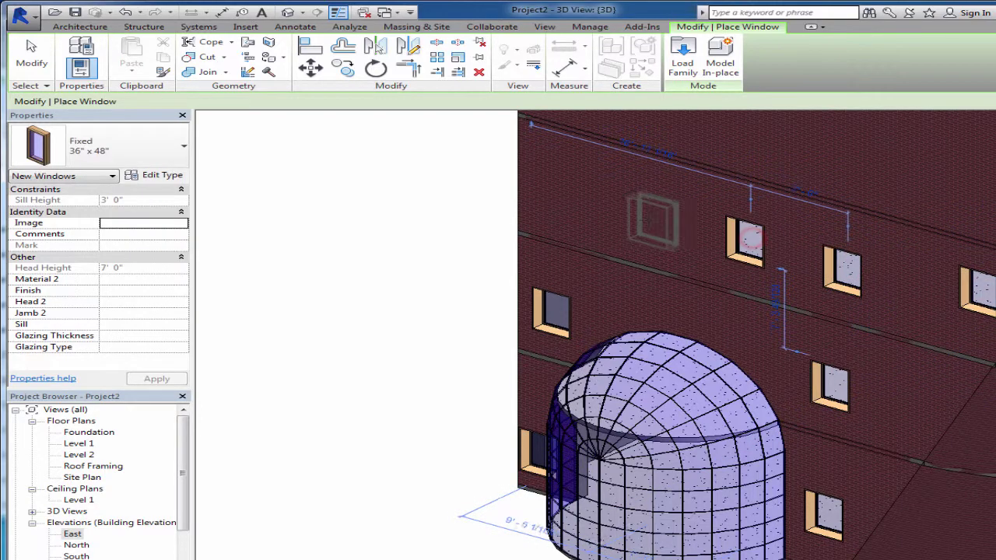
left_click(644, 222)
left_click(563, 193)
Place a row of six Fixed 36" x 48" windows along the top storey of the flat brick wall
middle_click_drag(591, 215, 530, 302)
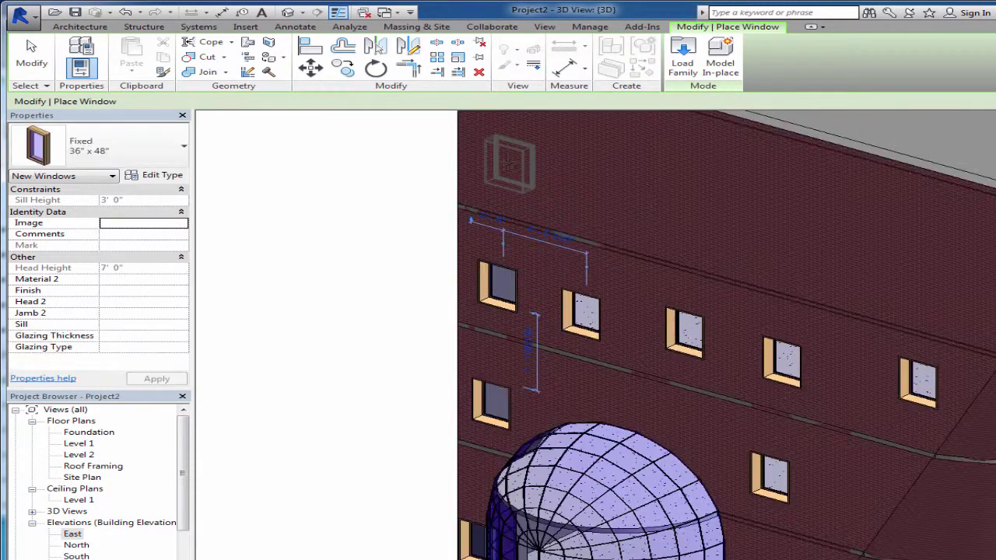
middle_click_drag(525, 177, 522, 210)
left_click(504, 192)
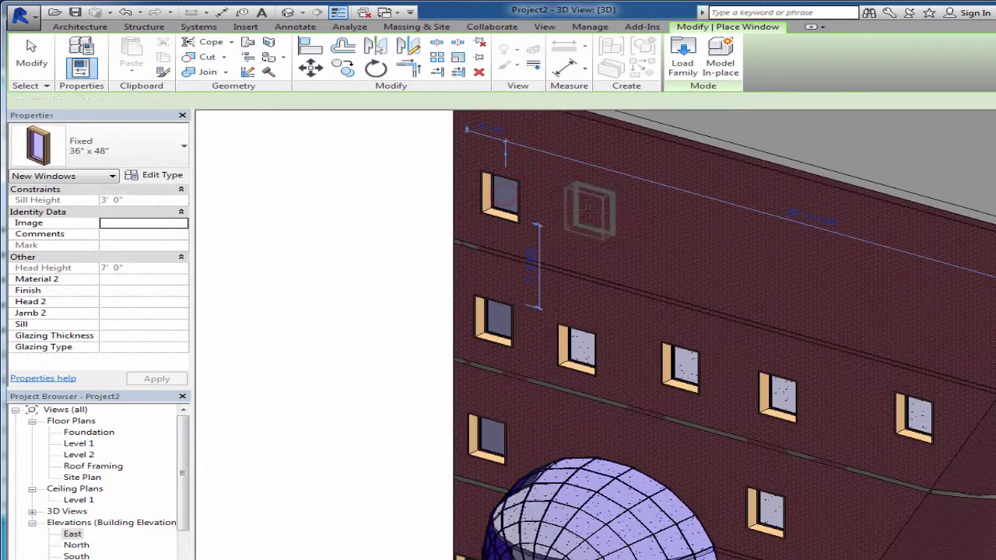
left_click(589, 208)
left_click(703, 238)
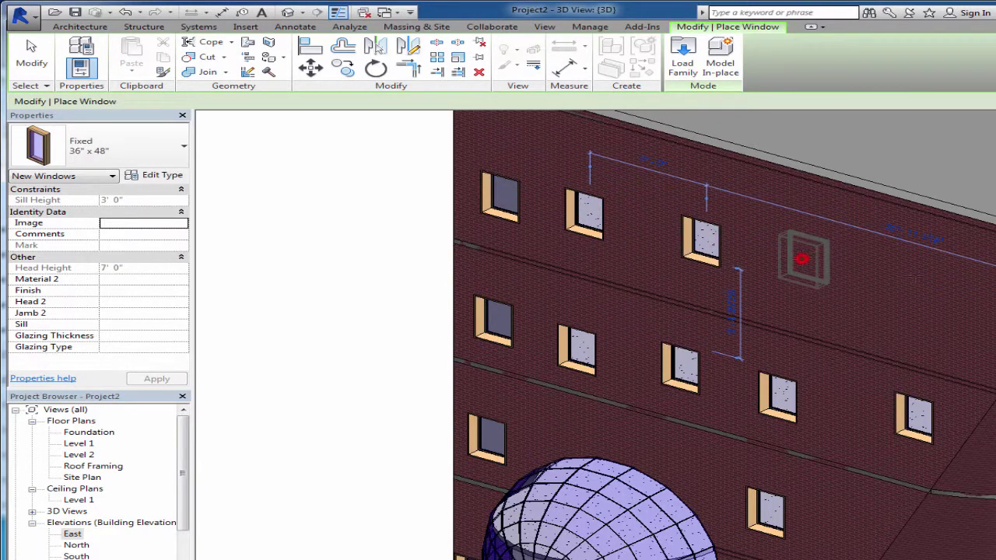
left_click(798, 256)
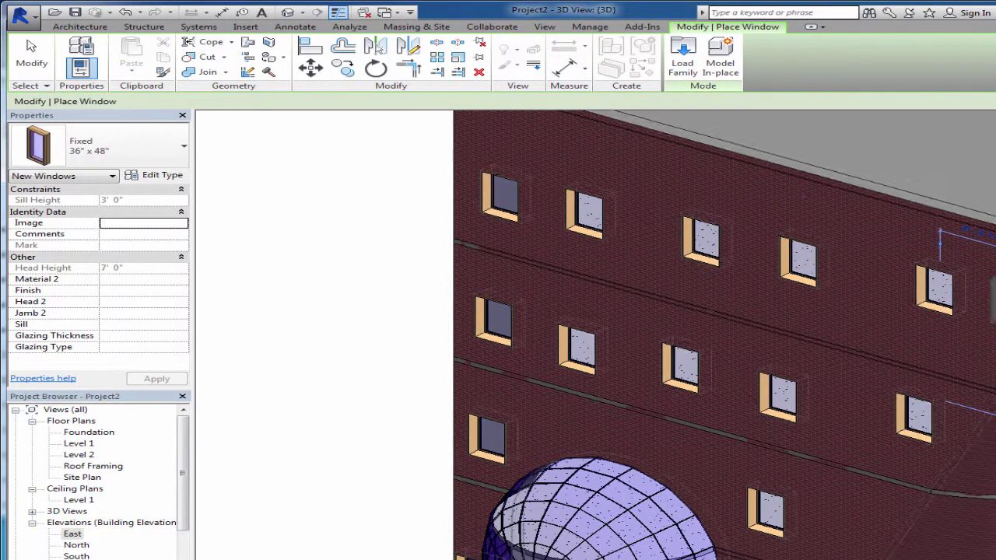
left_click(934, 286)
middle_click_drag(934, 286, 471, 240)
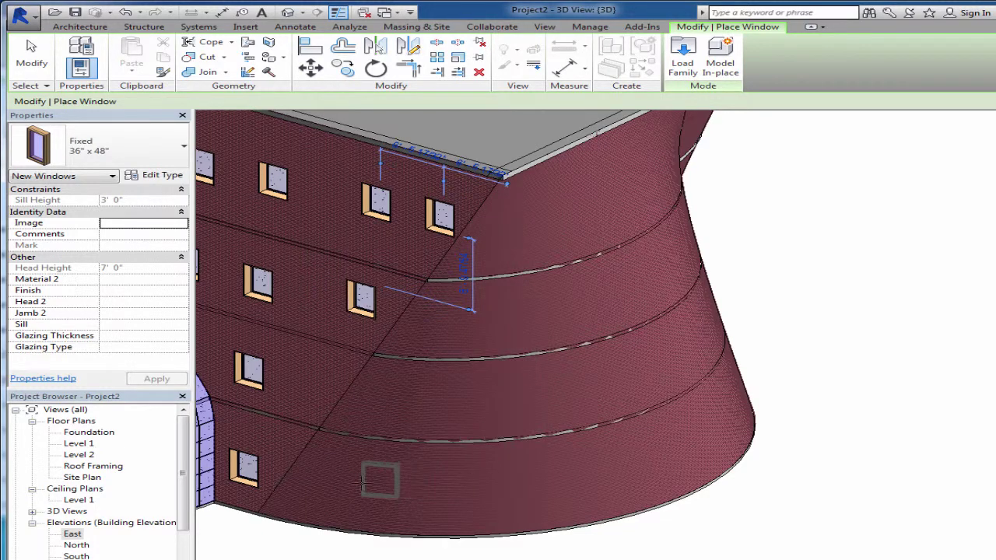
Place six Fixed 36" x 48" windows around the curved wall's lowest storey and one on its second storey near the far edge
left_click(354, 482)
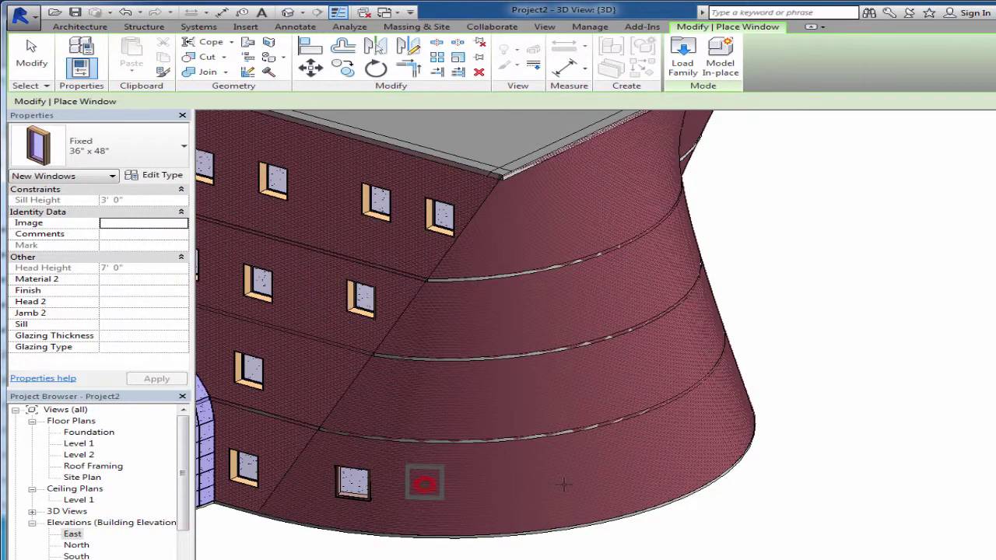
left_click(539, 479)
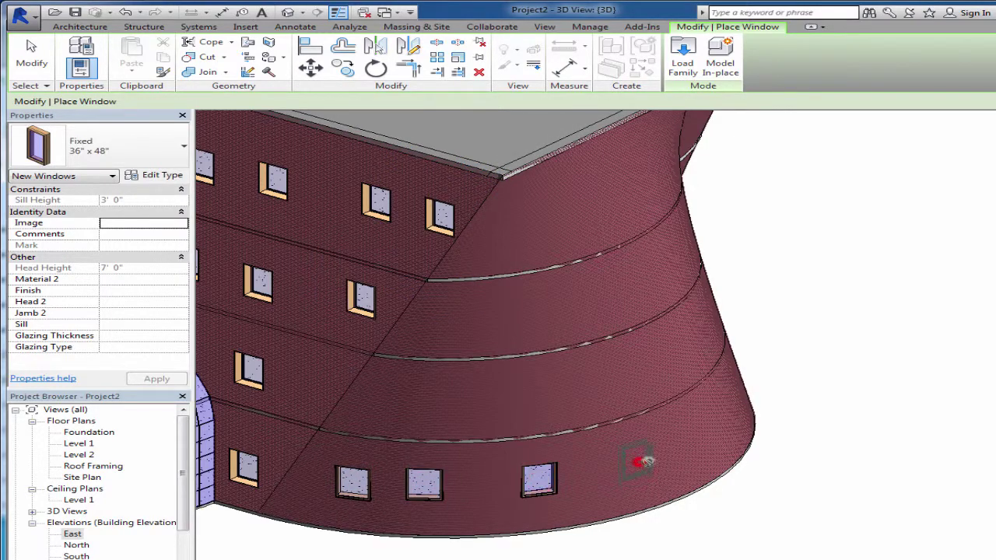
left_click(638, 461)
left_click(702, 434)
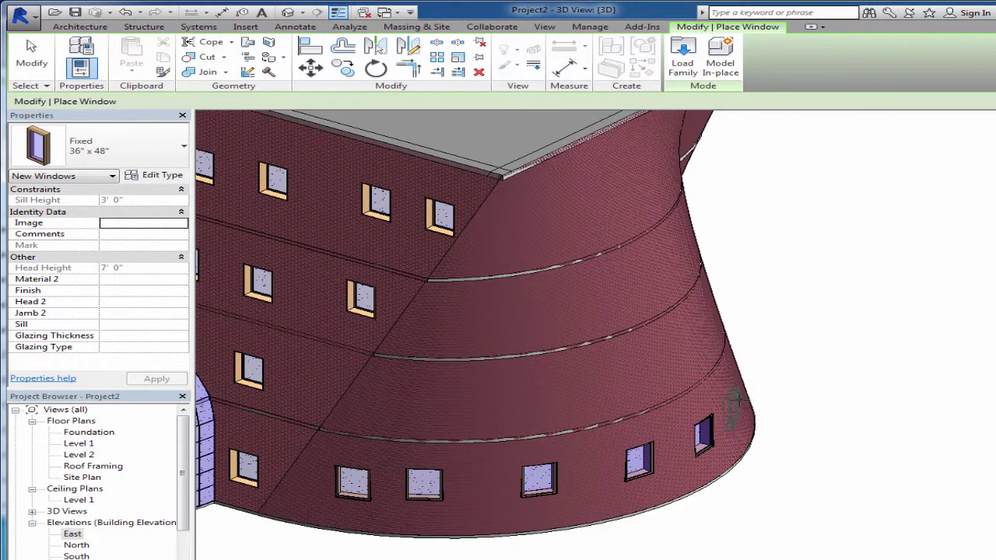
left_click(733, 403)
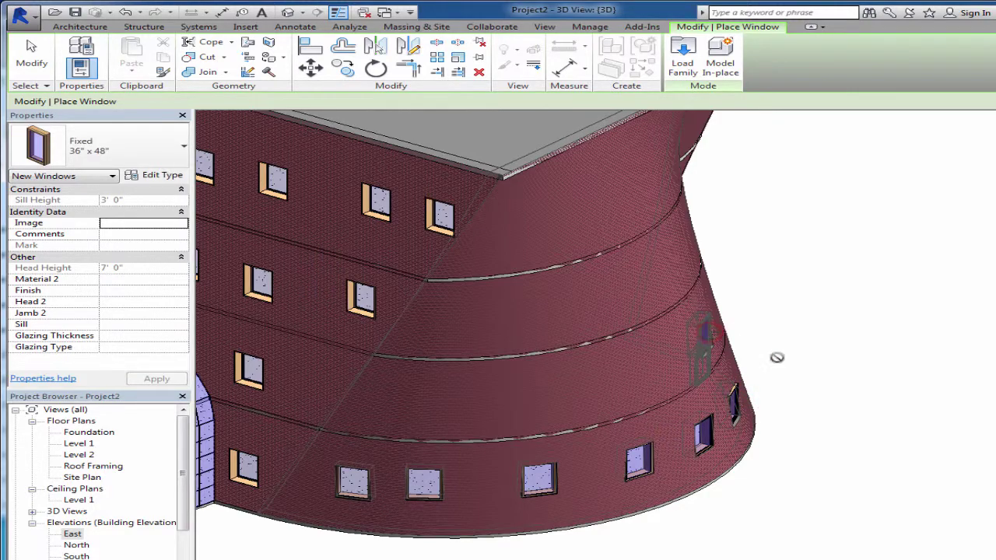
Finish placing windows and examine how the frames near the curved wall's far edge sit in the sloped brick surface
scroll(775, 356, "up", 6)
scroll(737, 437, "up", 6)
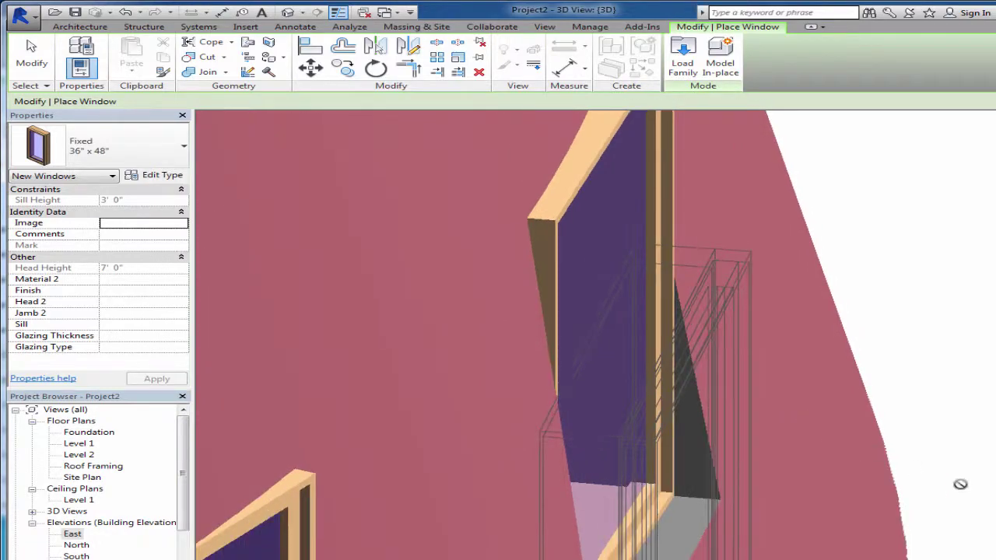
scroll(855, 416, "down", 4)
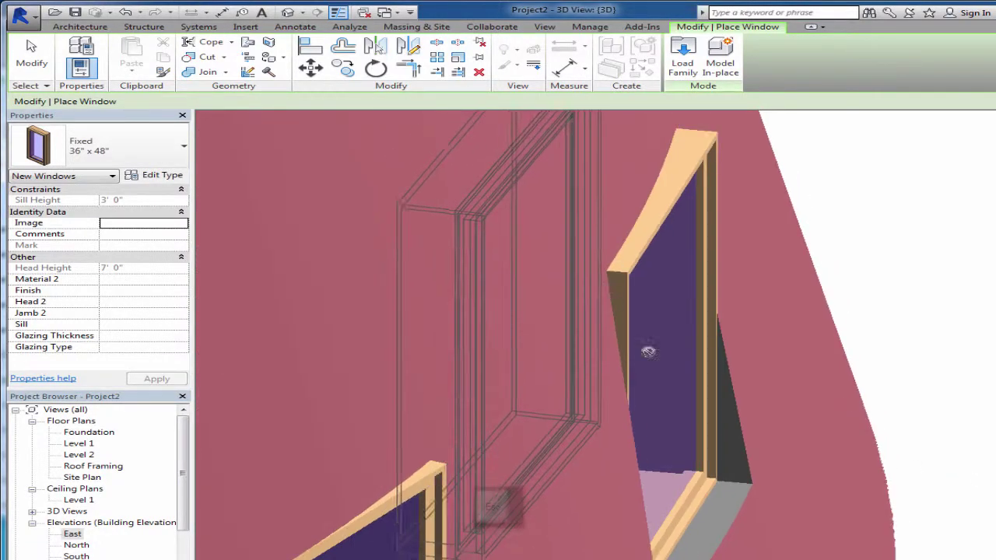
key("Escape")
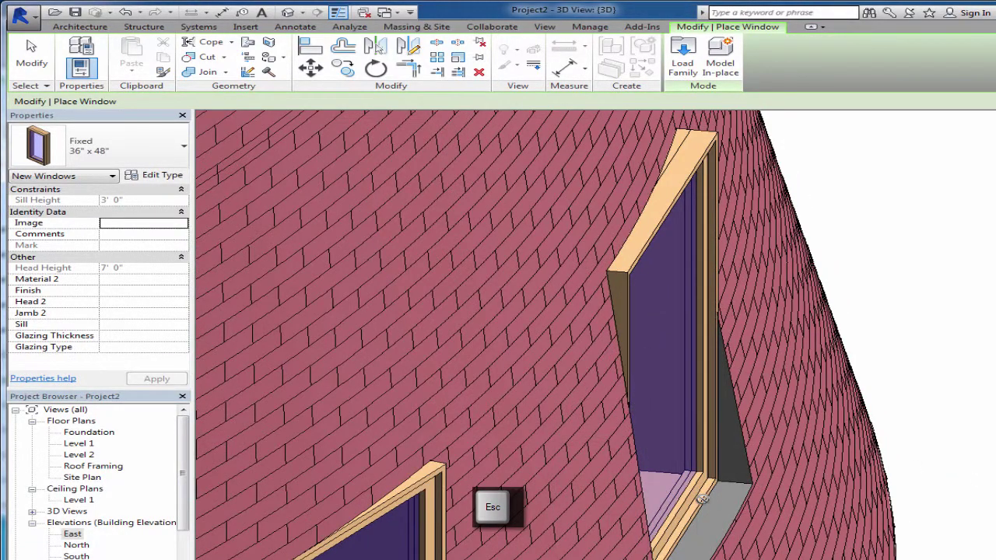
key("Escape")
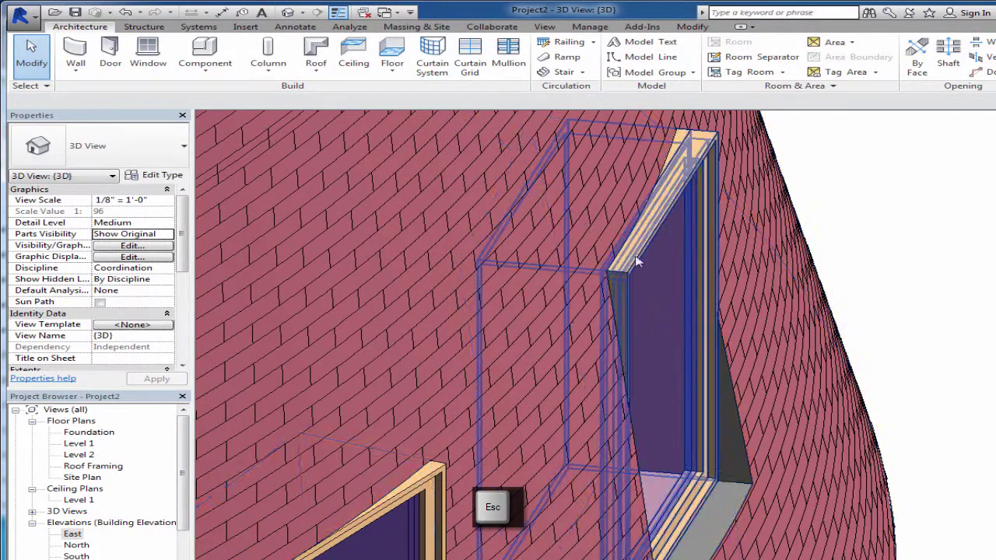
scroll(698, 334, "down", 5)
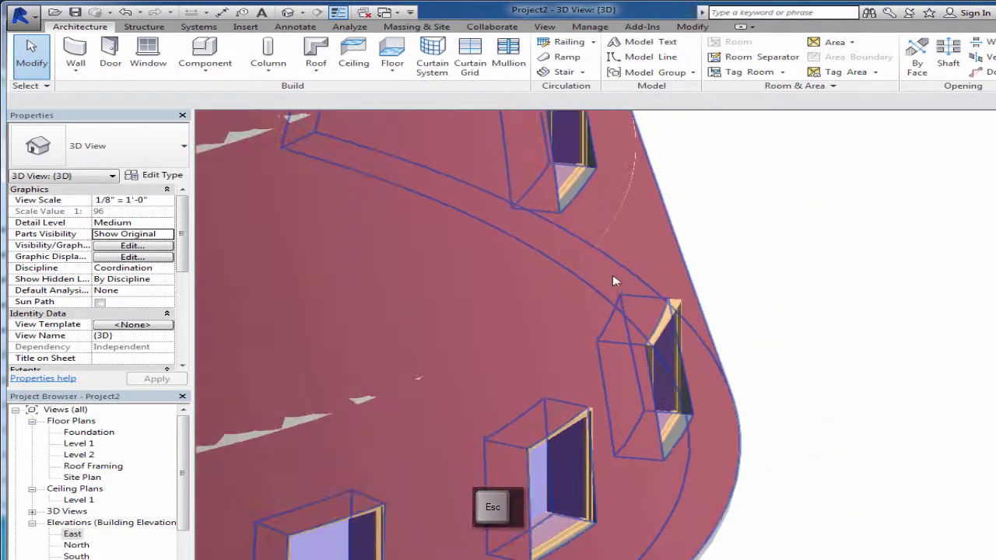
scroll(717, 395, "up", 5)
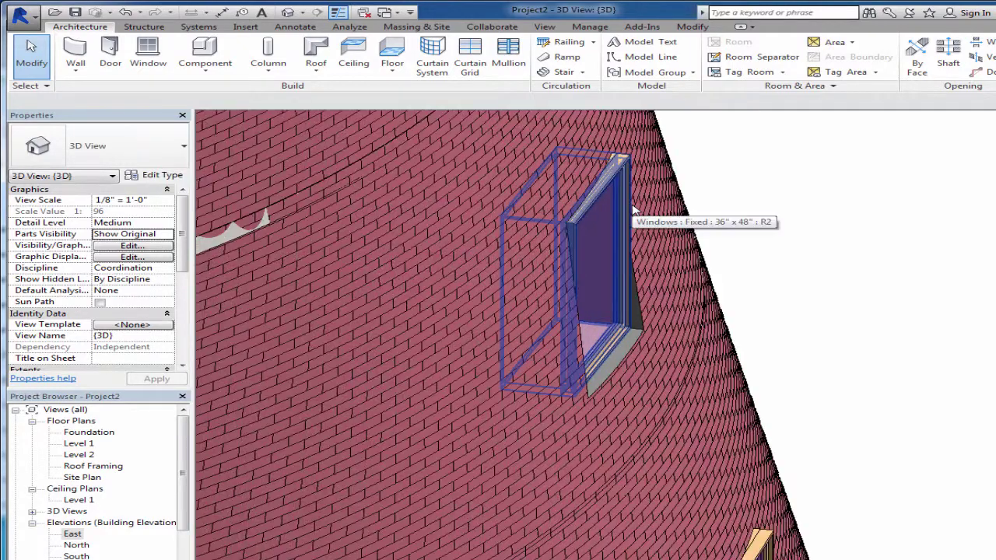
scroll(780, 262, "down", 5)
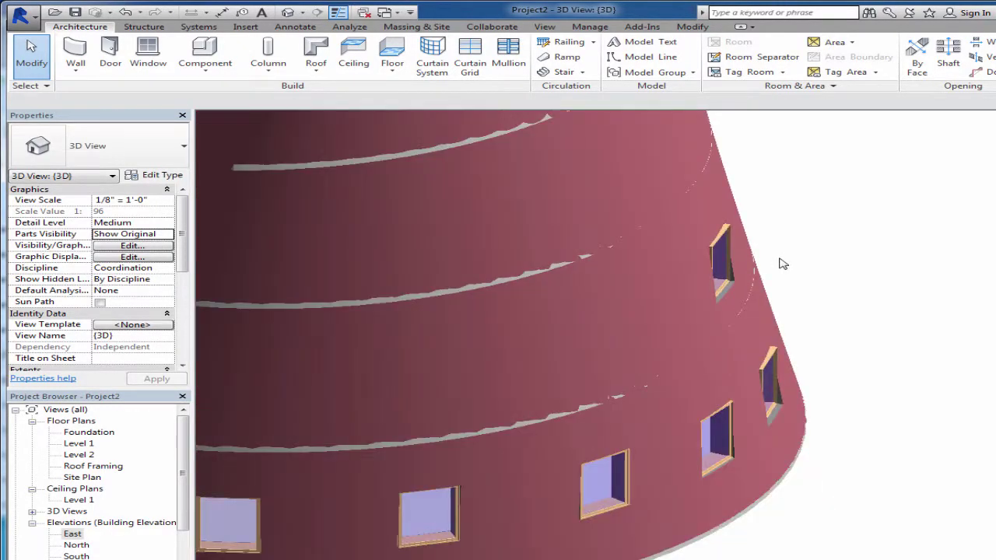
middle_click_drag(825, 381, 961, 387)
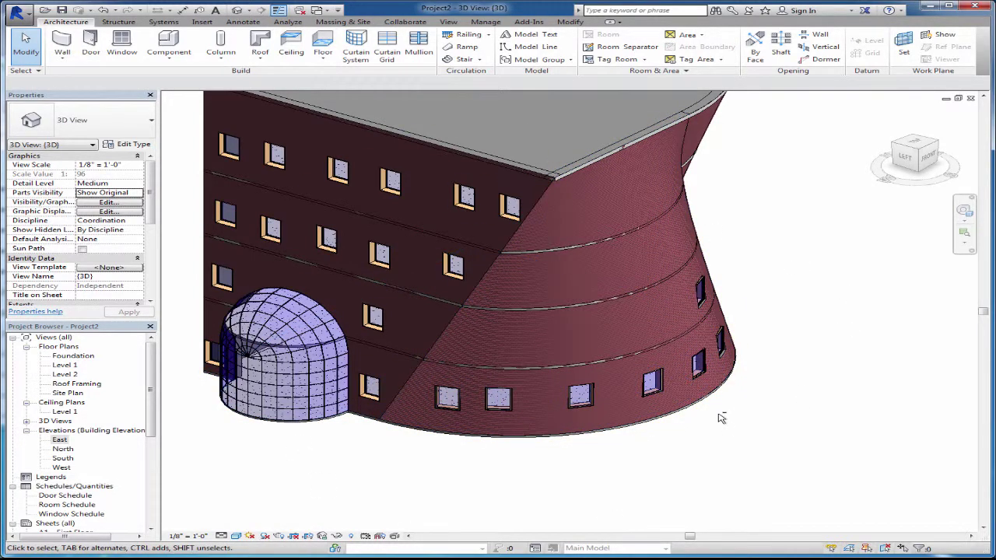
Check the Single-Flush door sizes and load the Double-Glass 1 family from the US Imperial Doors library for door placement
middle_click_drag(739, 372, 411, 402, "shift")
middle_click_drag(668, 397, 605, 412, "shift")
left_click(104, 51)
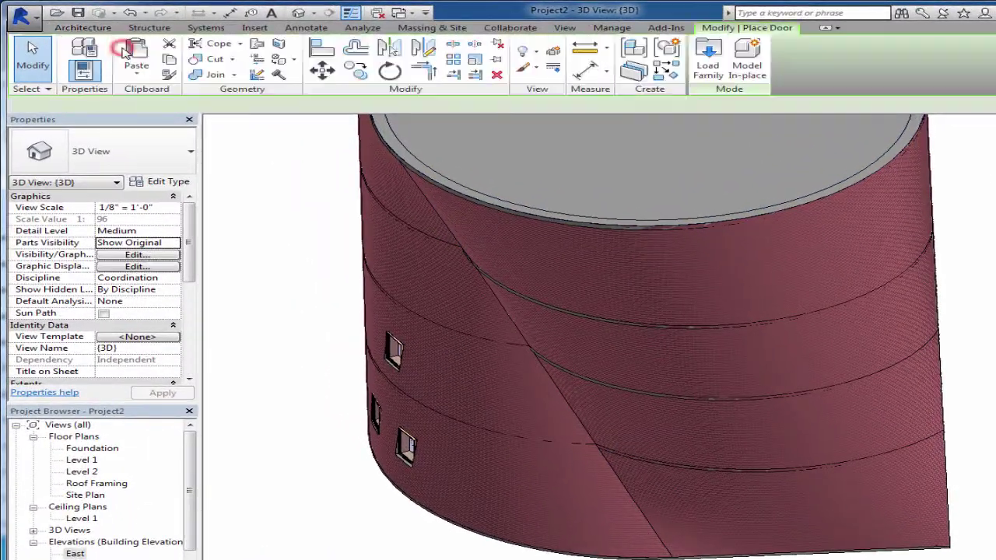
left_click(122, 156)
left_click(125, 154)
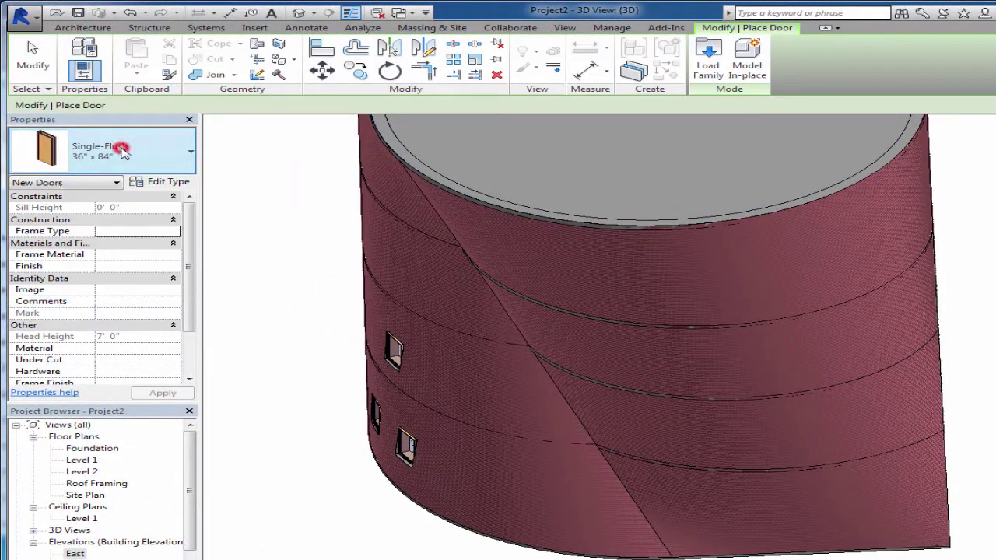
left_click(86, 159)
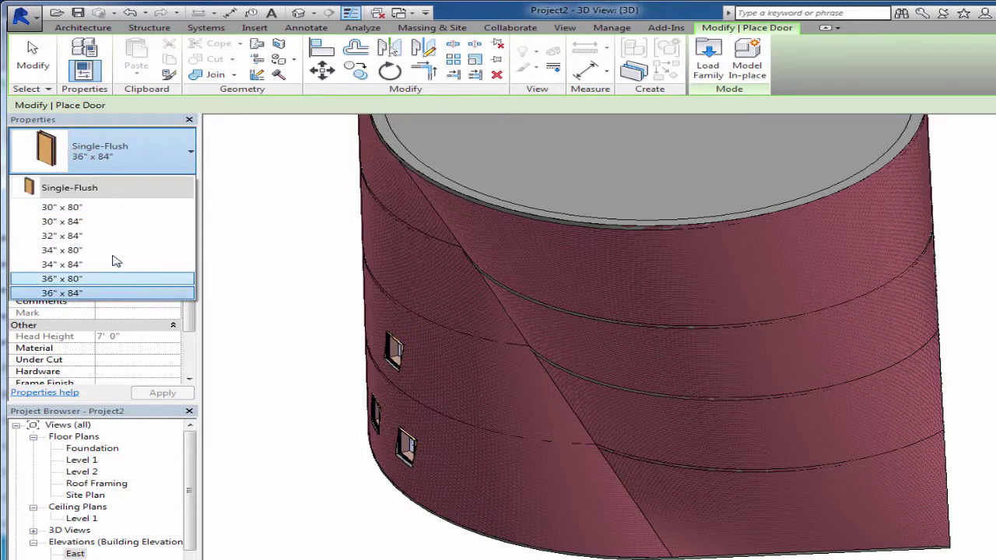
left_click(713, 53)
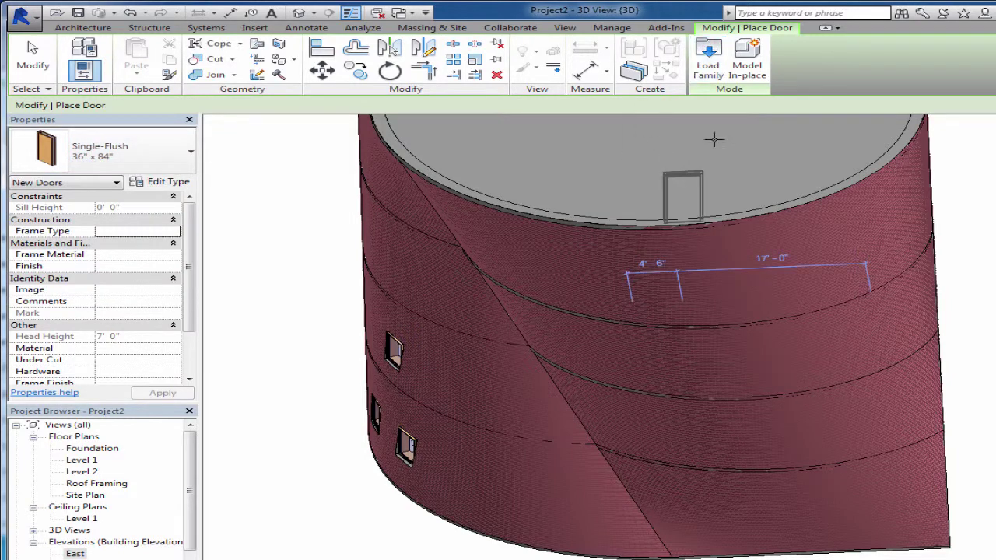
left_click(724, 65)
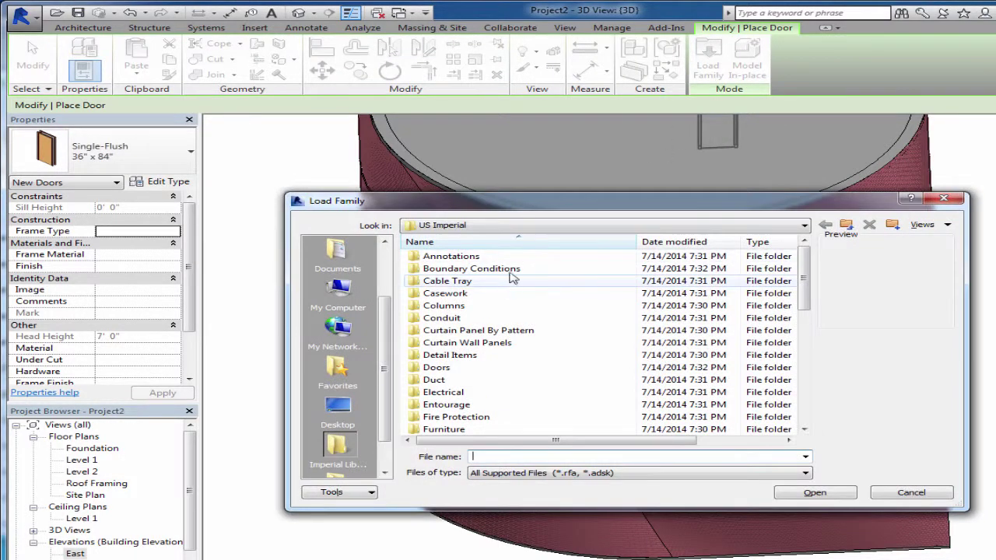
double_click(437, 368)
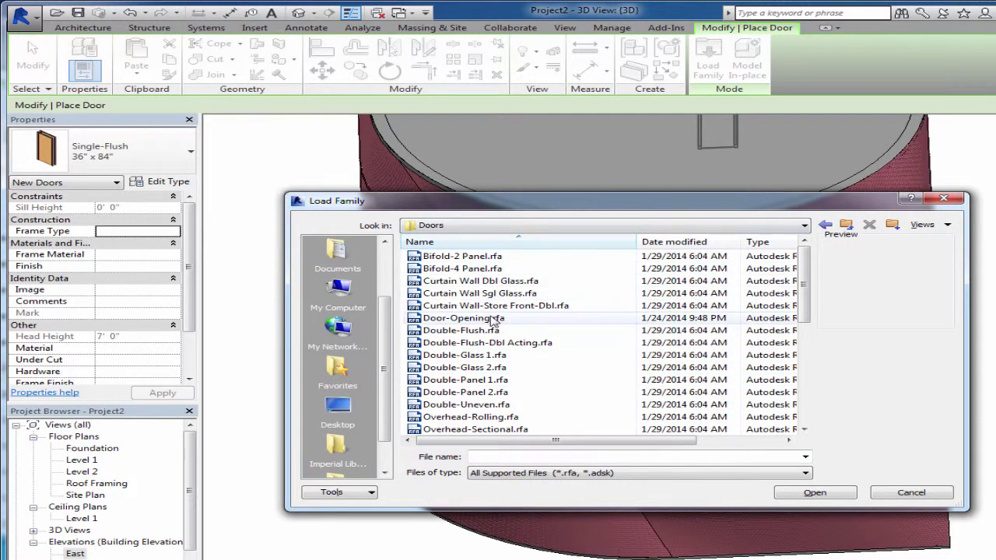
left_click(481, 355)
left_click(467, 368)
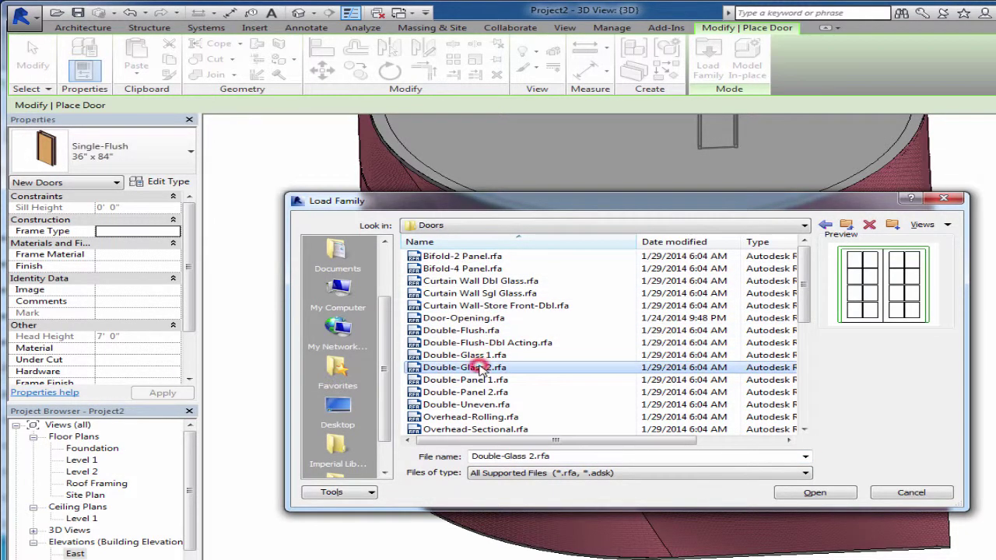
left_click(479, 355)
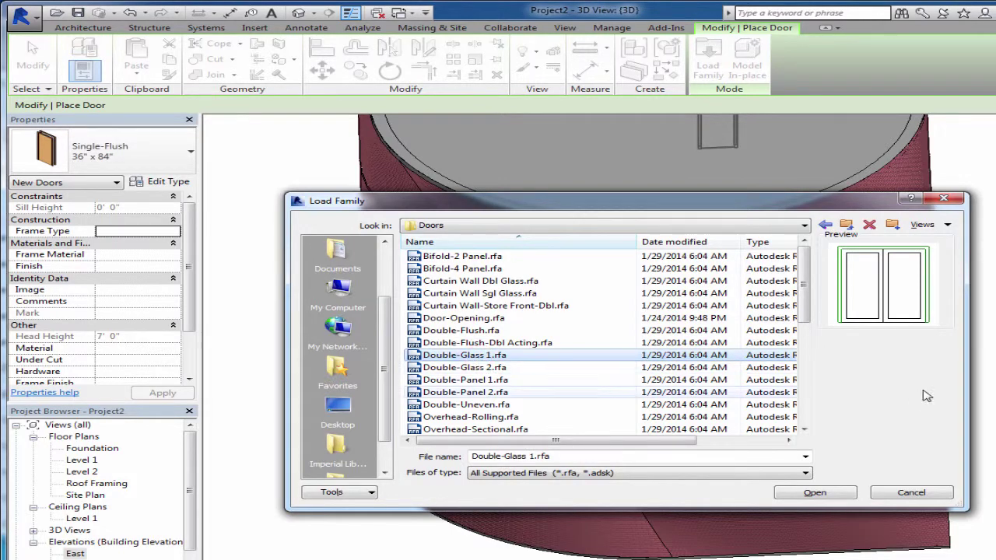
left_click(814, 493)
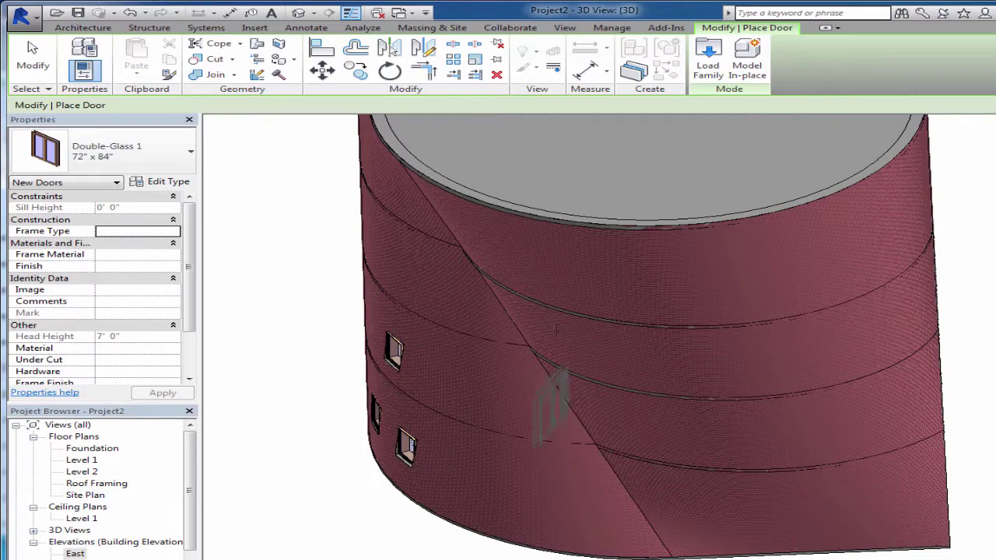
Place one Double-Glass 1 72" x 84" door at the base of the curved end wall and another on the adjoining flat back wall
left_click(809, 543)
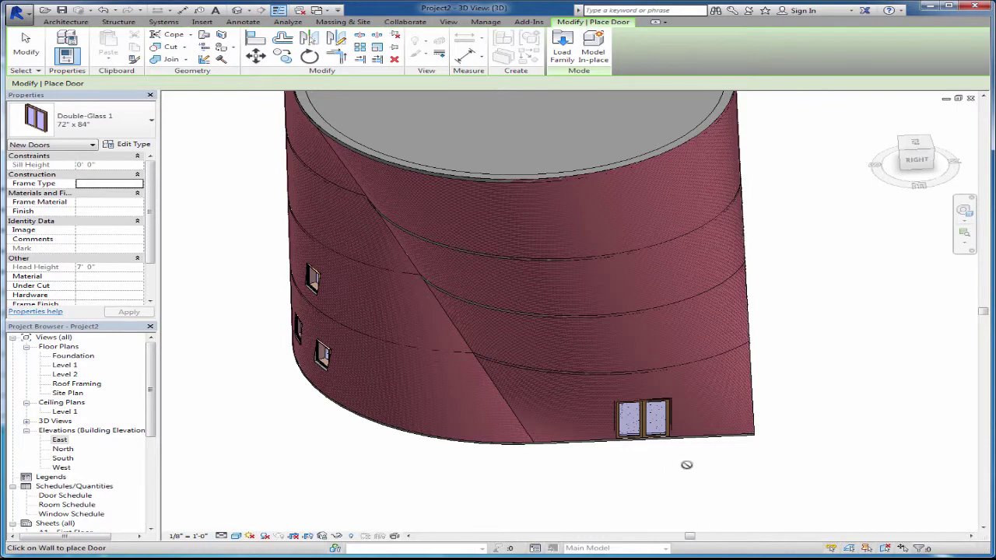
middle_click_drag(771, 521, 560, 527, "shift")
middle_click_drag(498, 469, 696, 422, "shift")
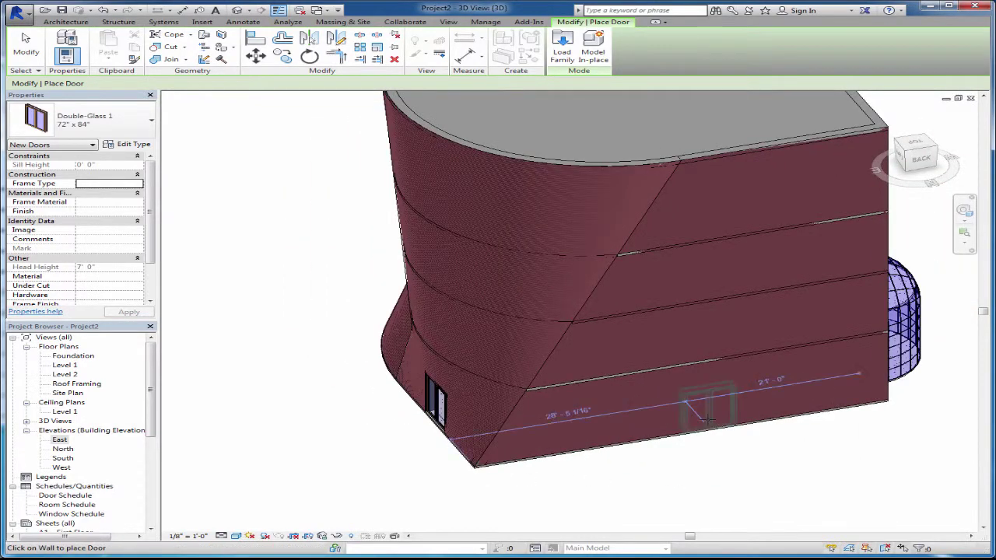
left_click(708, 420)
mouse_move(498, 442)
middle_mouse_down()
mouse_move(511, 437)
mouse_move(496, 437)
middle_mouse_up()
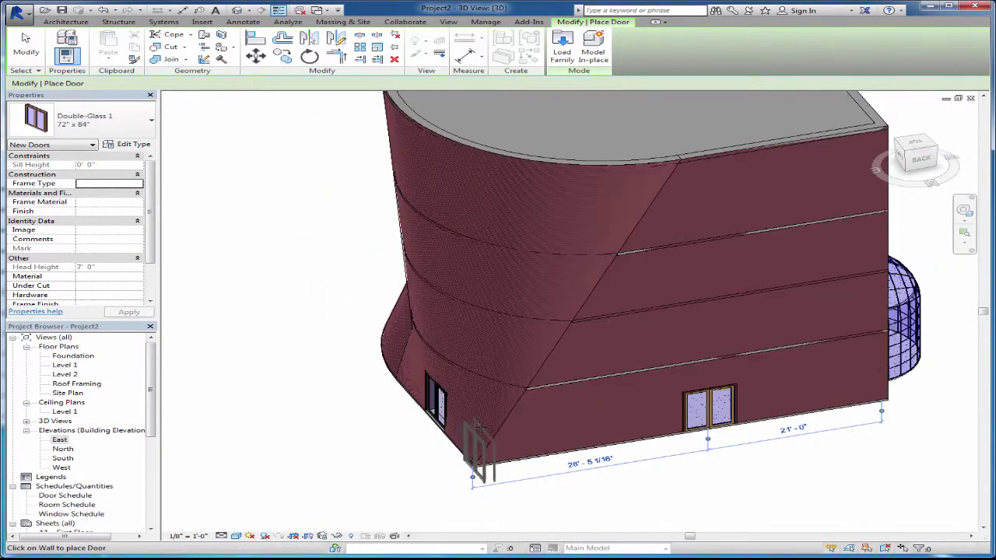
scroll(480, 430, "down", 3)
middle_click_drag(669, 436, 590, 403, "shift")
key("Escape")
scroll(590, 402, "up", 6)
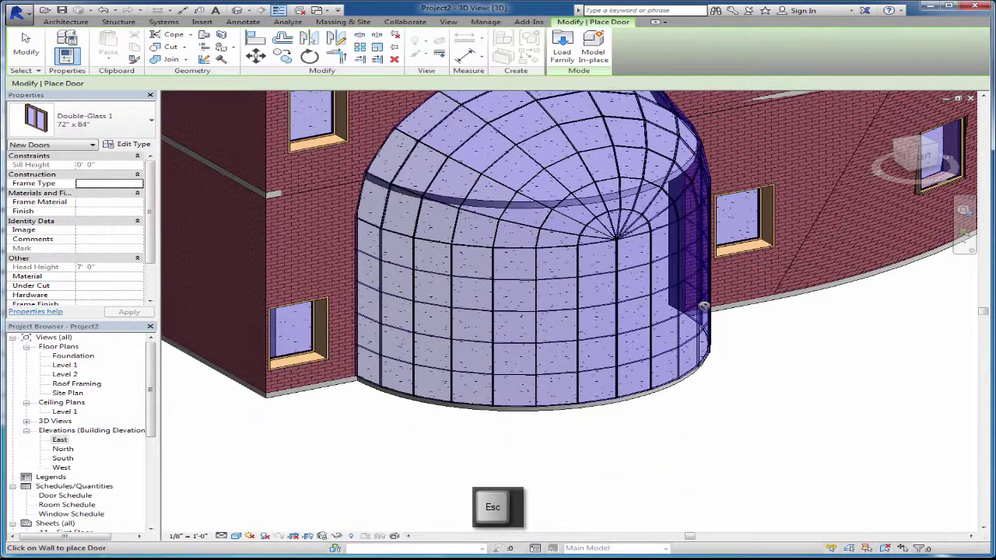